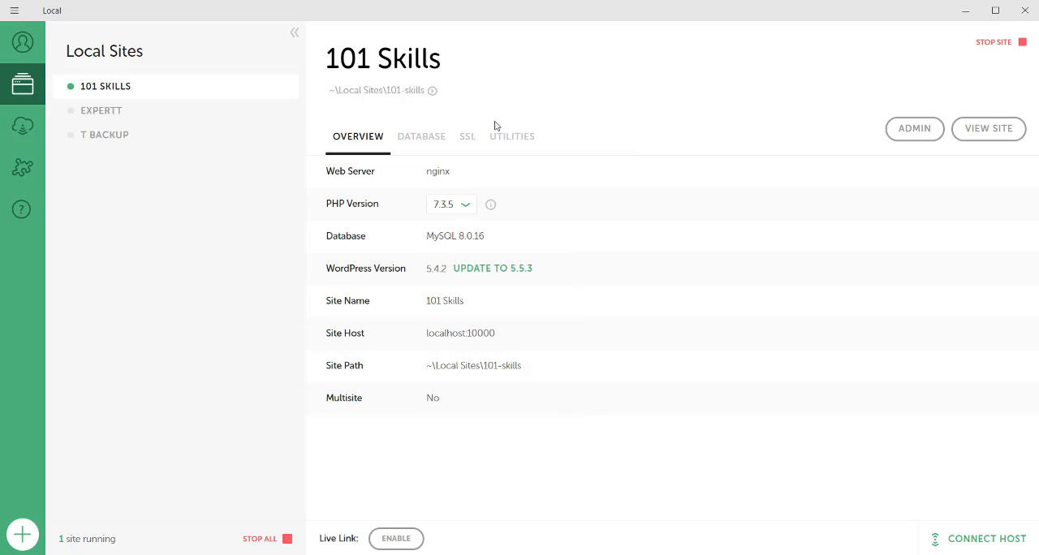
# From Local, open the 101 Skills site and its WordPress admin login page in the browser.
pyautogui.click(970, 131)
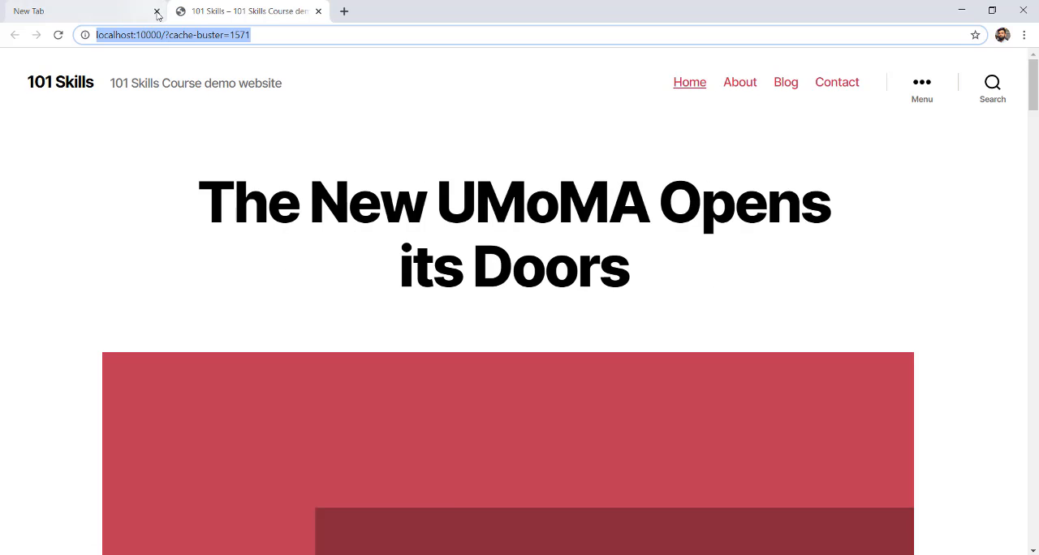
pyautogui.click(157, 11)
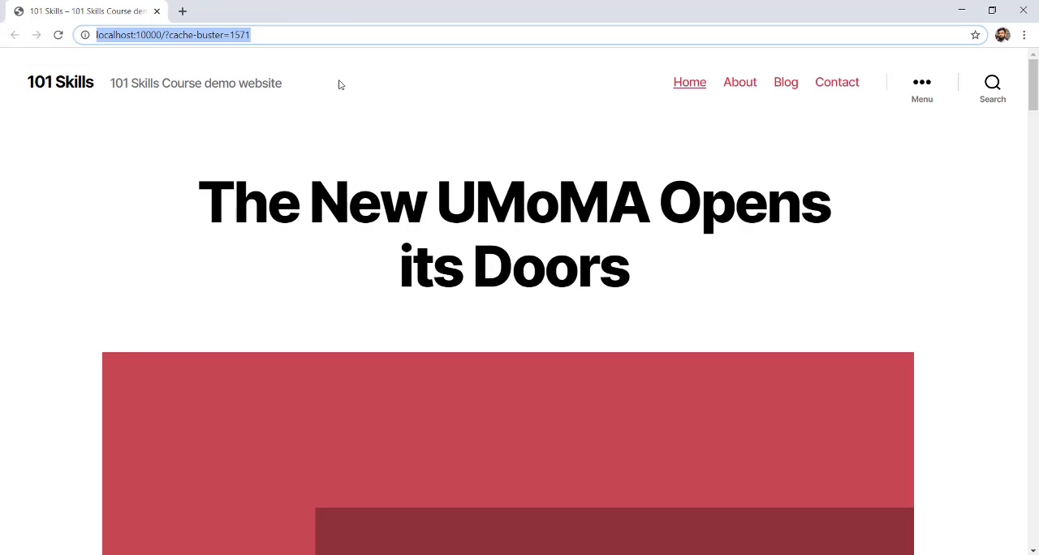
pyautogui.hotkey('alt', 'Tab')
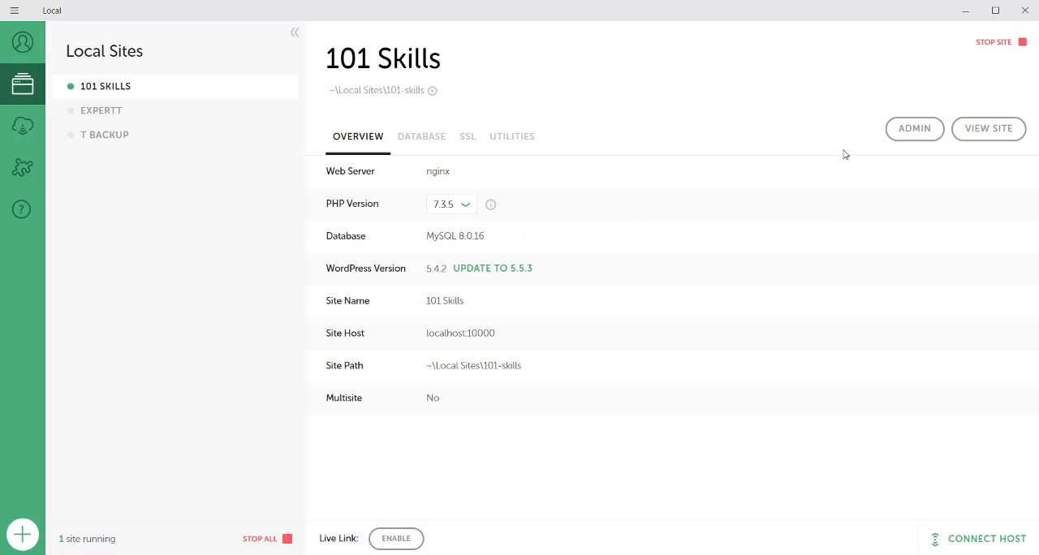
pyautogui.click(915, 128)
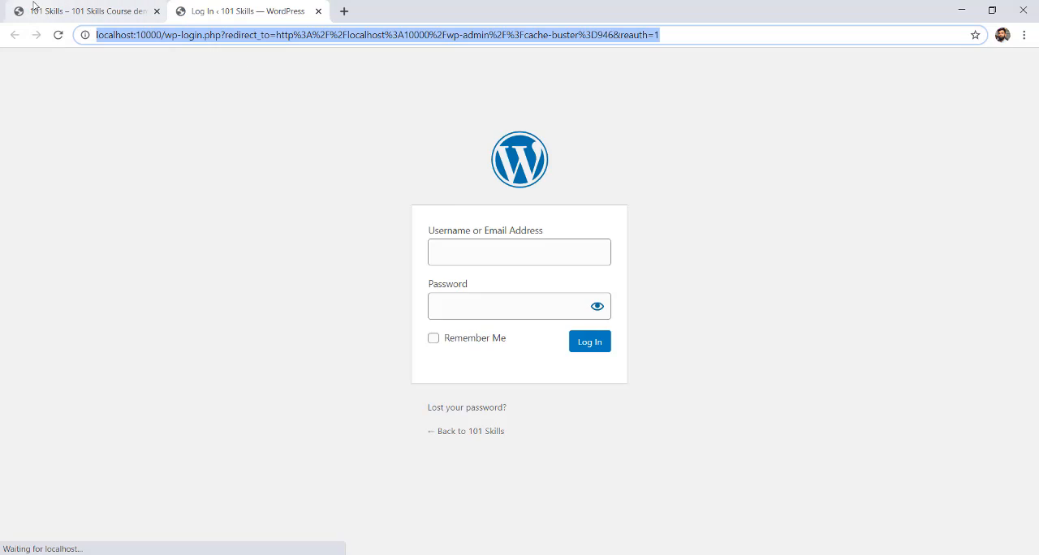
# Look over the site's home page and the posts on its Blog page.
pyautogui.click(48, 11)
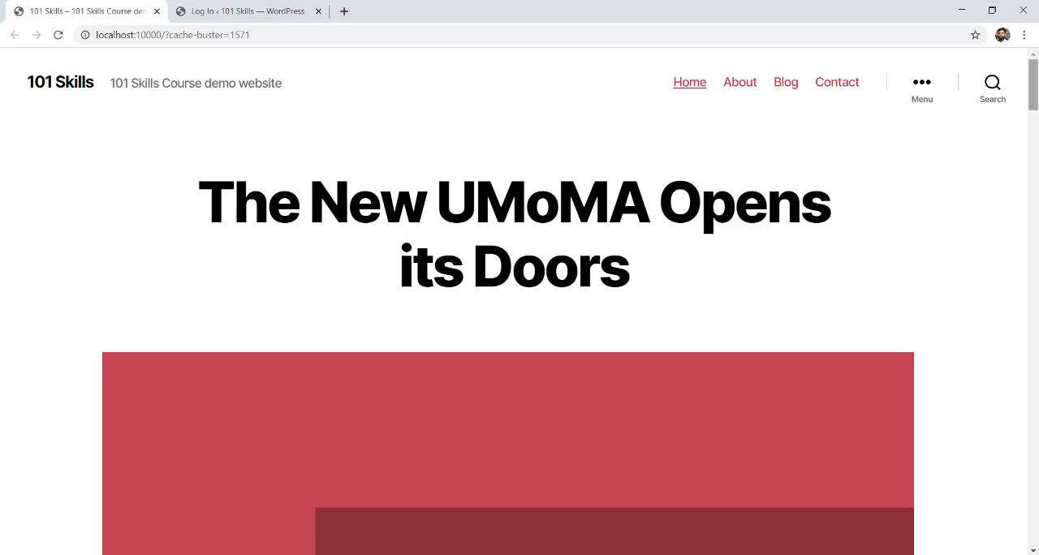
pyautogui.moveTo(1033, 82)
pyautogui.mouseDown()
pyautogui.moveTo(1034, 487)
pyautogui.moveTo(1034, 65)
pyautogui.mouseUp()
pyautogui.click(787, 88)
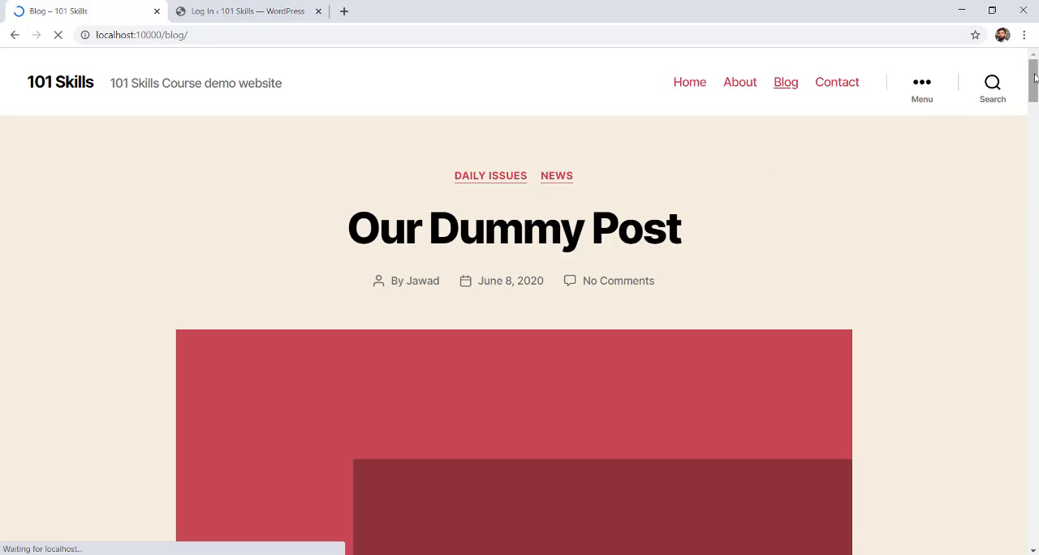
pyautogui.moveTo(1033, 73); pyautogui.dragTo(1034, 310)
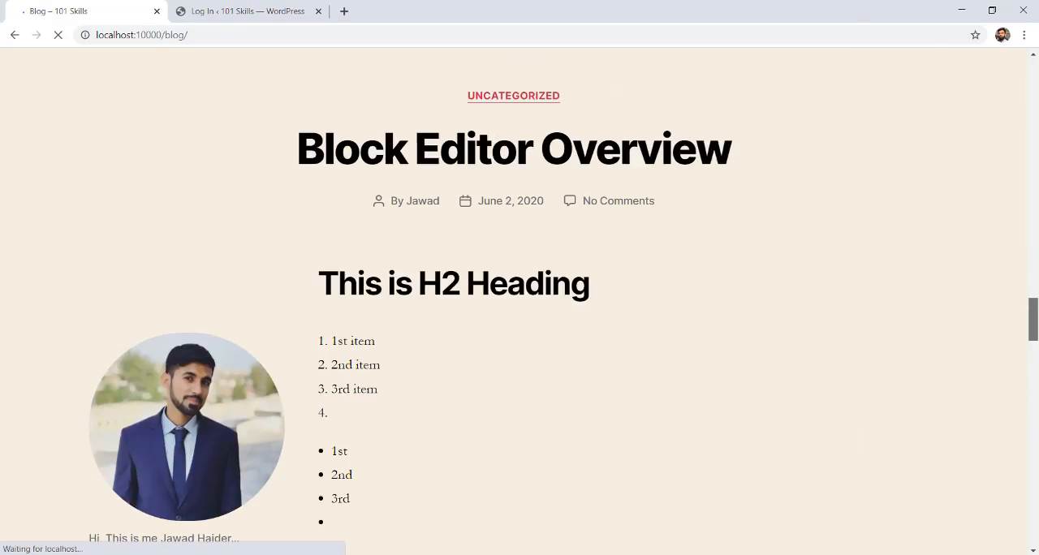
# Log in to the WordPress admin with the saved credentials and the Remember Me option enabled.
pyautogui.click(215, 12)
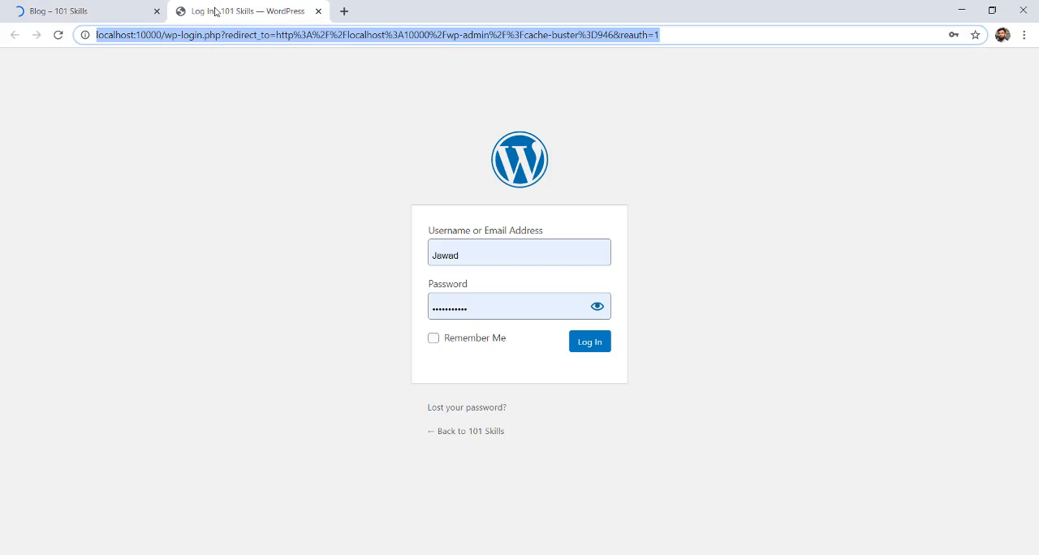
pyautogui.click(434, 339)
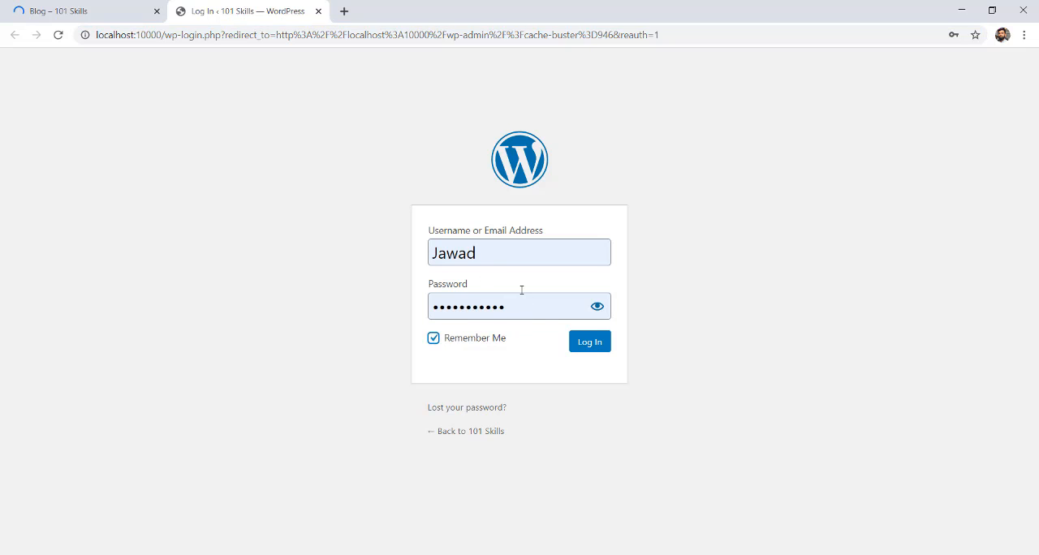
pyautogui.moveTo(504, 254); pyautogui.dragTo(257, 248)
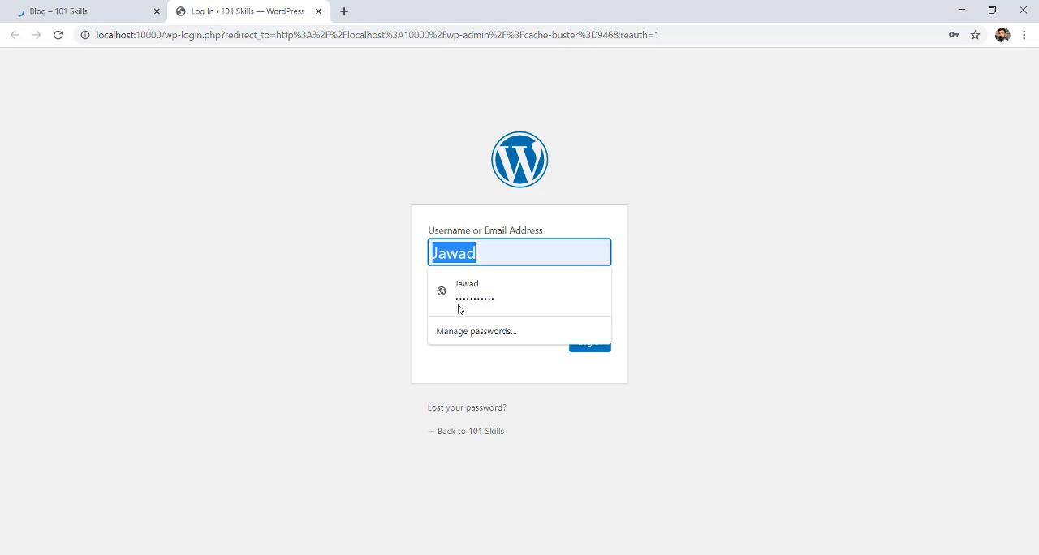
pyautogui.click(372, 239)
pyautogui.click(521, 316)
pyautogui.click(320, 302)
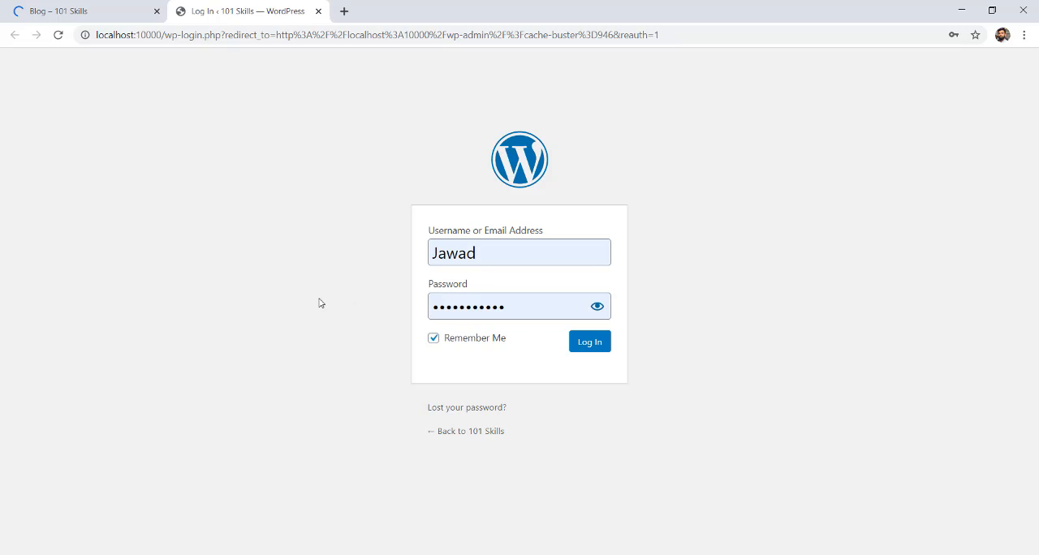
pyautogui.click(589, 351)
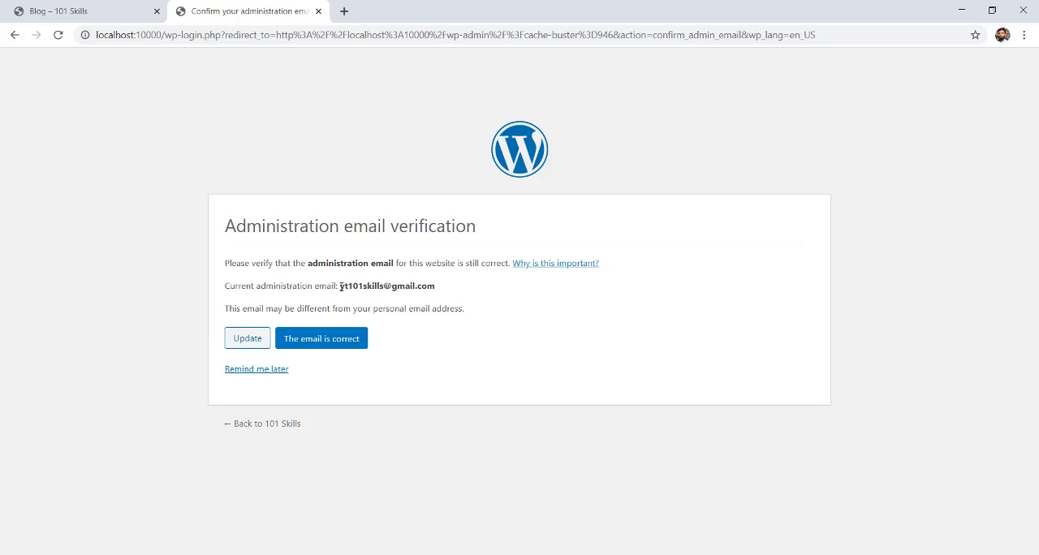
# Check the administration email address shown for the website and confirm that it is correct.
pyautogui.moveTo(340, 286); pyautogui.dragTo(417, 338)
pyautogui.click(420, 371)
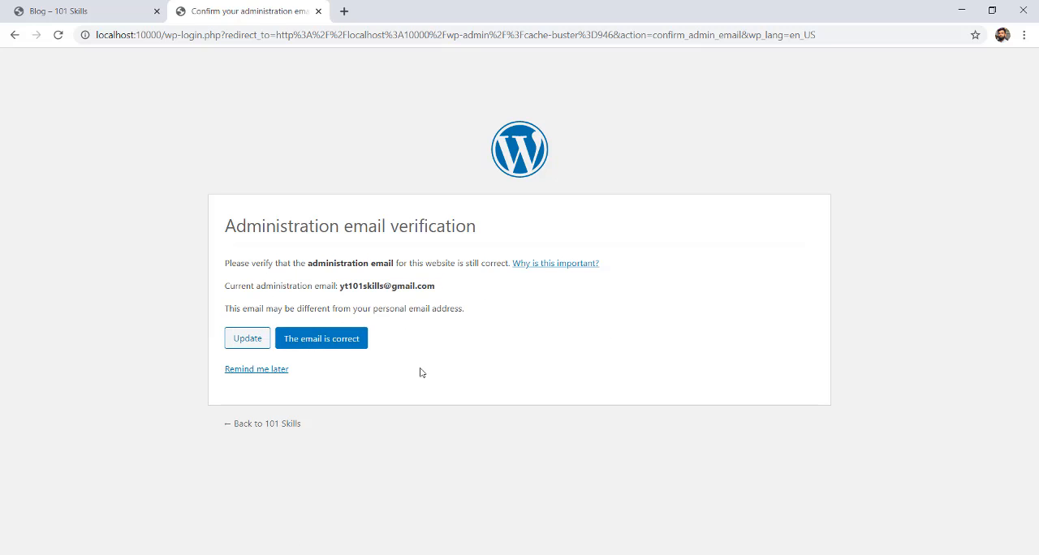
pyautogui.click(319, 351)
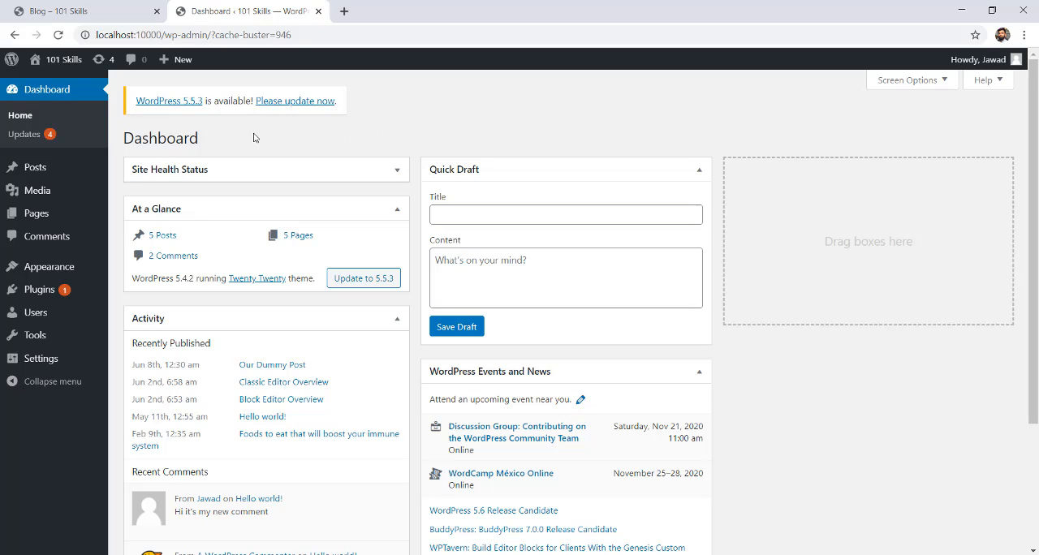
# Create a new page in a separate browser tab and title it "Contact Us Page".
pyautogui.moveTo(46, 224)
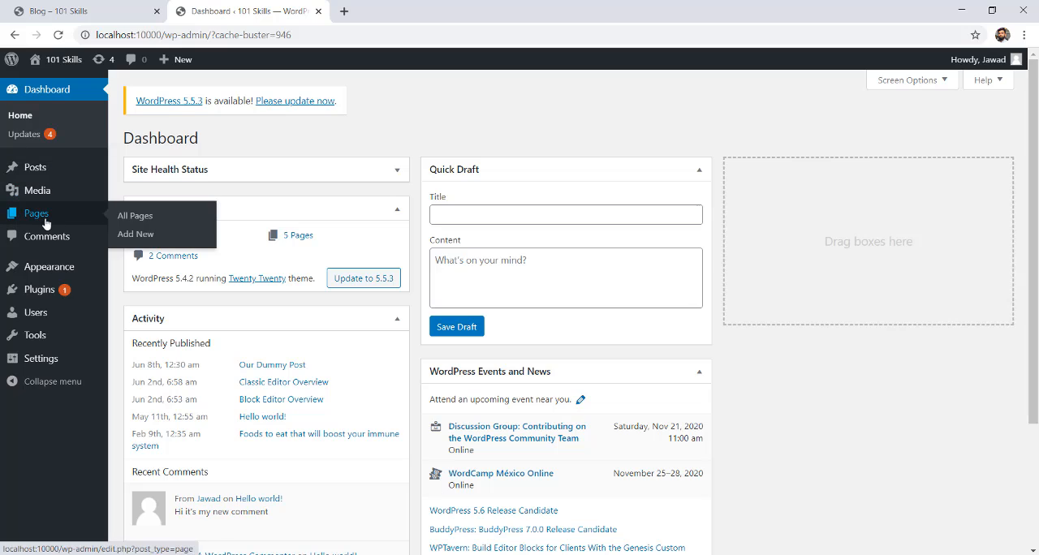
pyautogui.middleClick(129, 238)
pyautogui.click(389, 10)
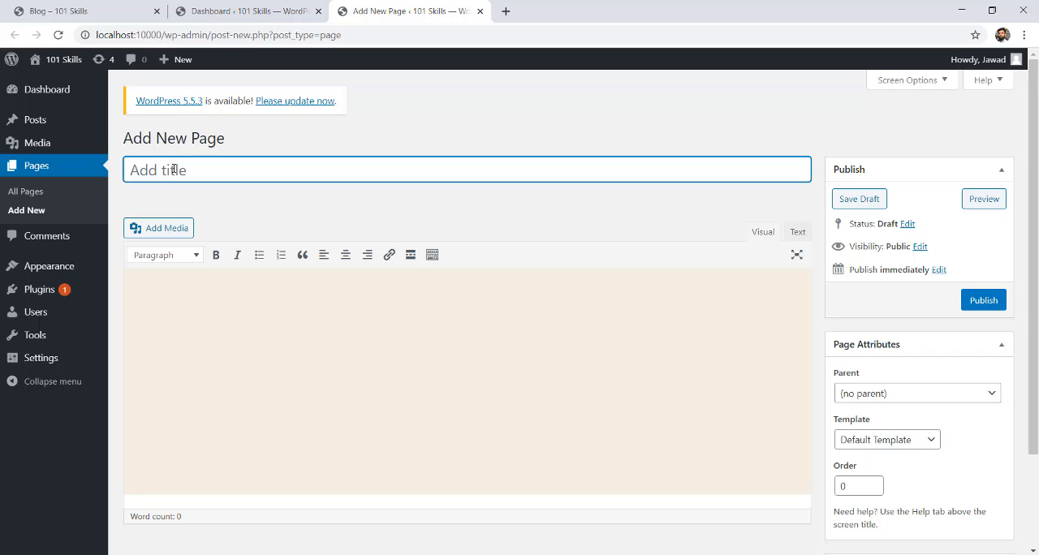
pyautogui.write('Contact Us ')
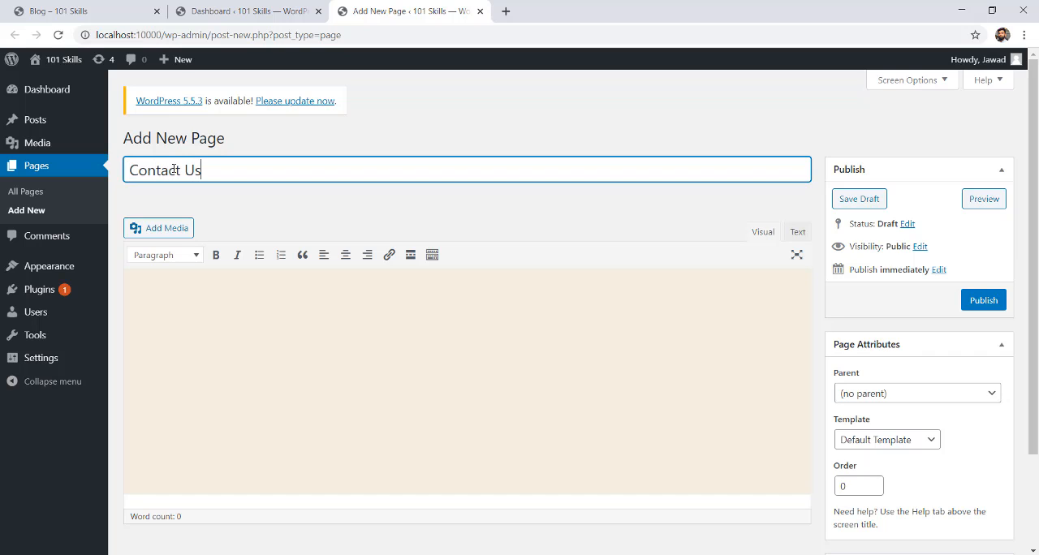
pyautogui.write('Page')
# Write "We welcome you to contact-us any time.." as the body text of the page.
pyautogui.click(352, 341)
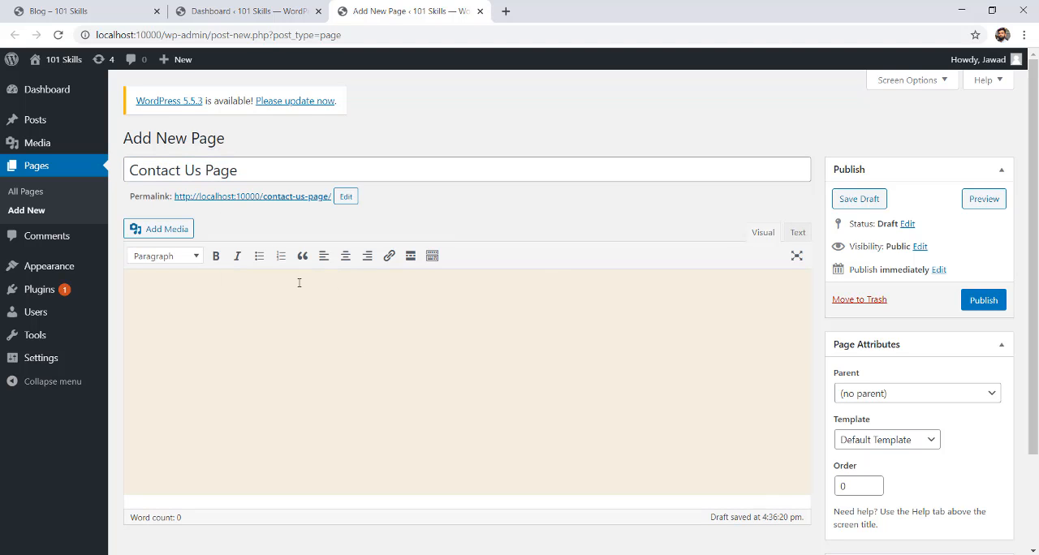
pyautogui.write('W')
pyautogui.write('e welcome')
pyautogui.write('you')
pyautogui.press('BackSpace')
pyautogui.press('BackSpace')
pyautogui.write('us any time..')
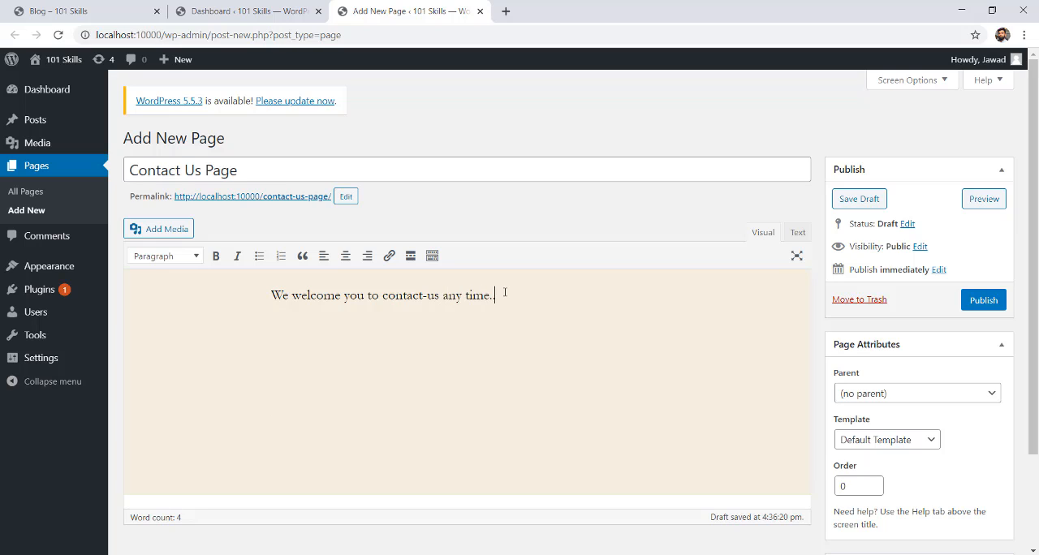
# Make the whole welcome sentence bold and publish the page.
pyautogui.moveTo(496, 295); pyautogui.dragTo(249, 291)
pyautogui.click(216, 256)
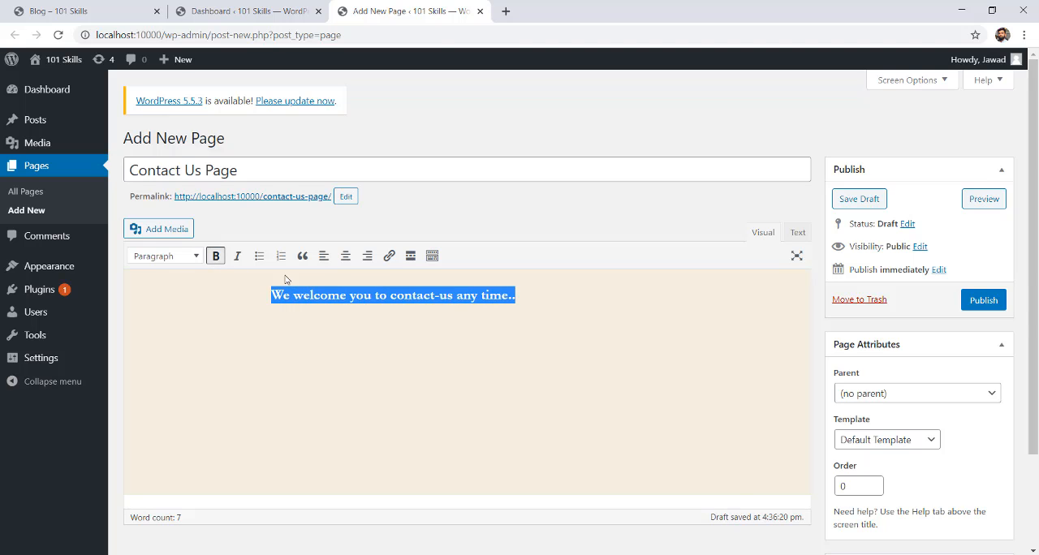
pyautogui.click(412, 312)
pyautogui.click(982, 300)
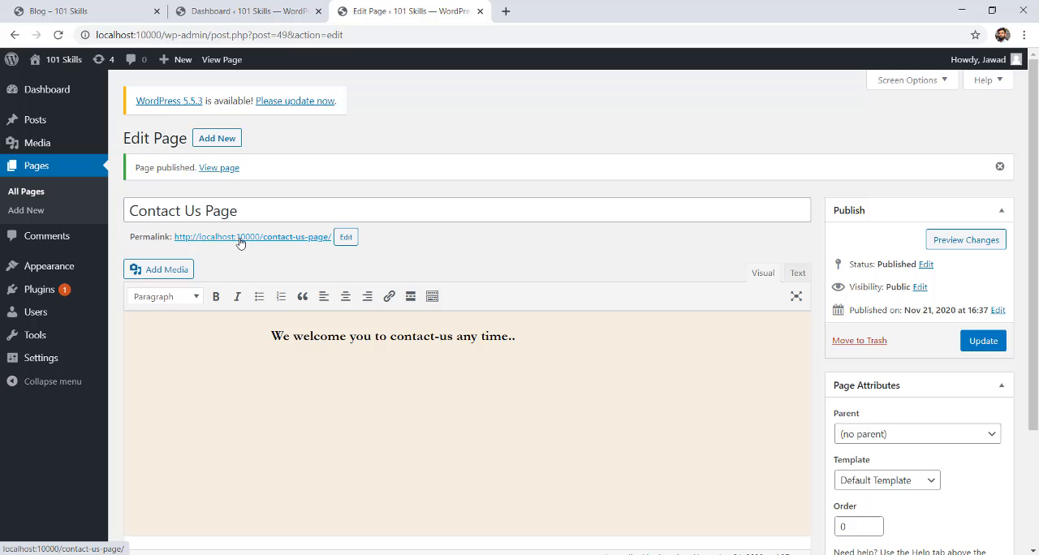
# View the published contact page on the site and check its title and welcome sentence.
pyautogui.click(239, 237)
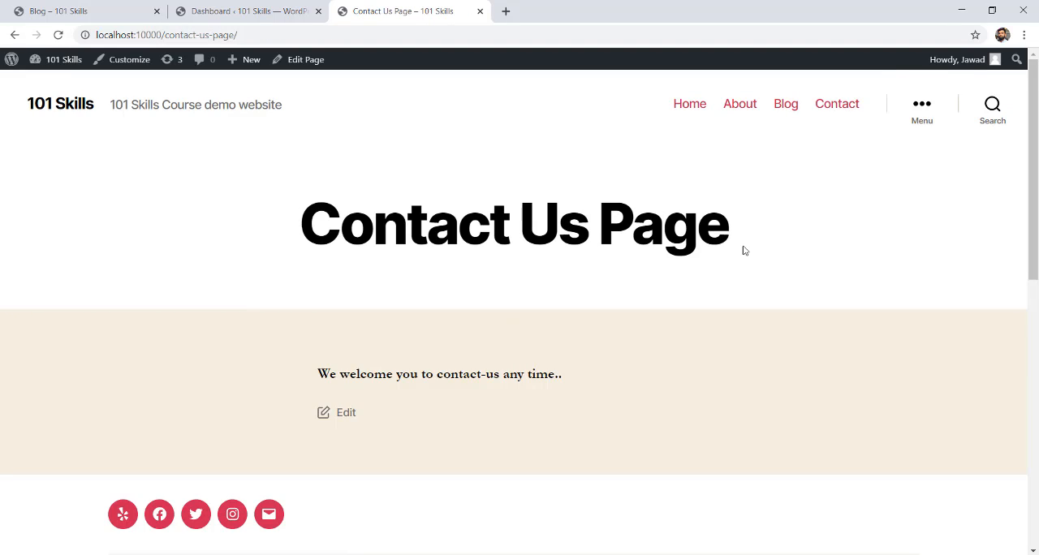
pyautogui.moveTo(1037, 129); pyautogui.dragTo(1036, 169)
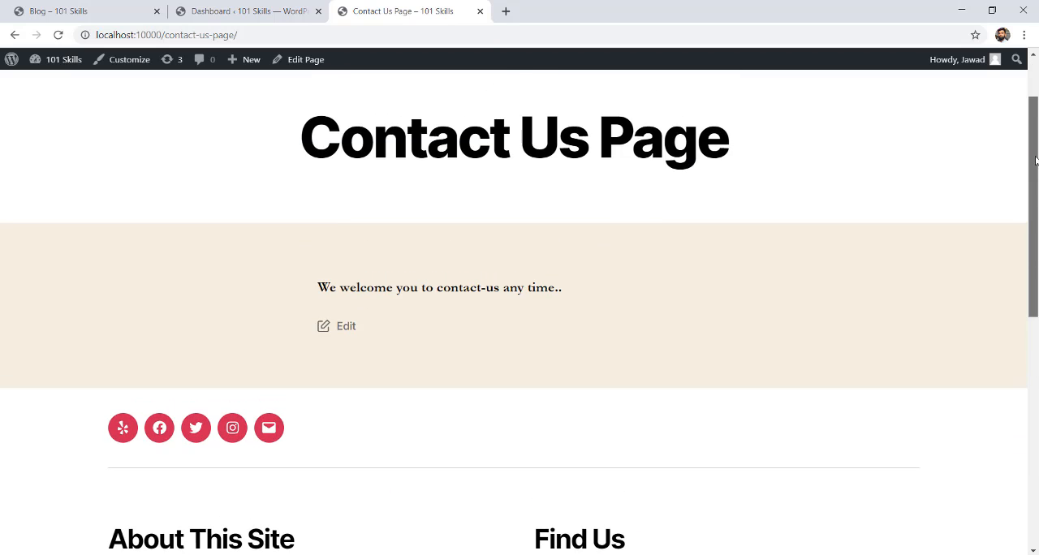
pyautogui.moveTo(563, 291); pyautogui.dragTo(305, 285)
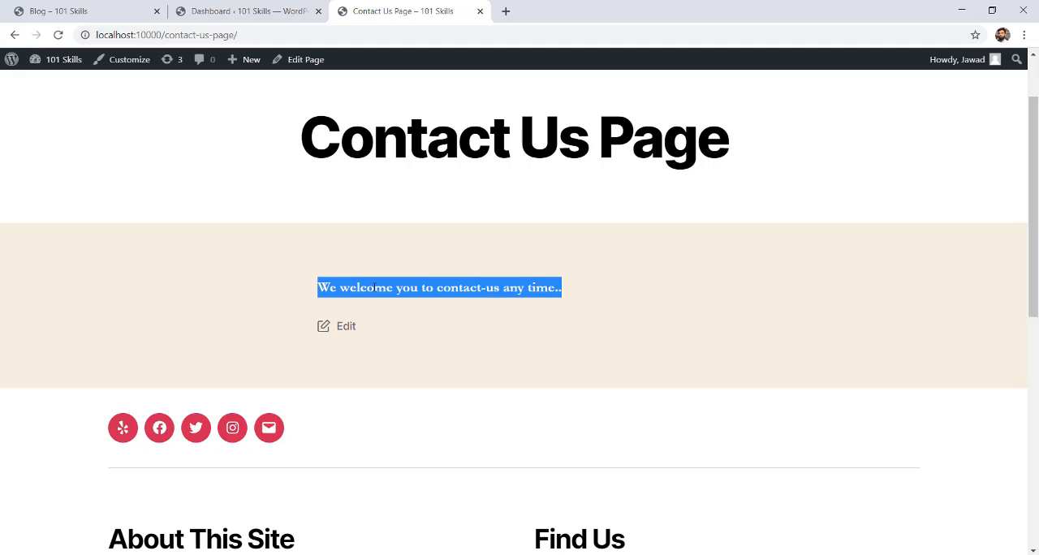
pyautogui.click(541, 288)
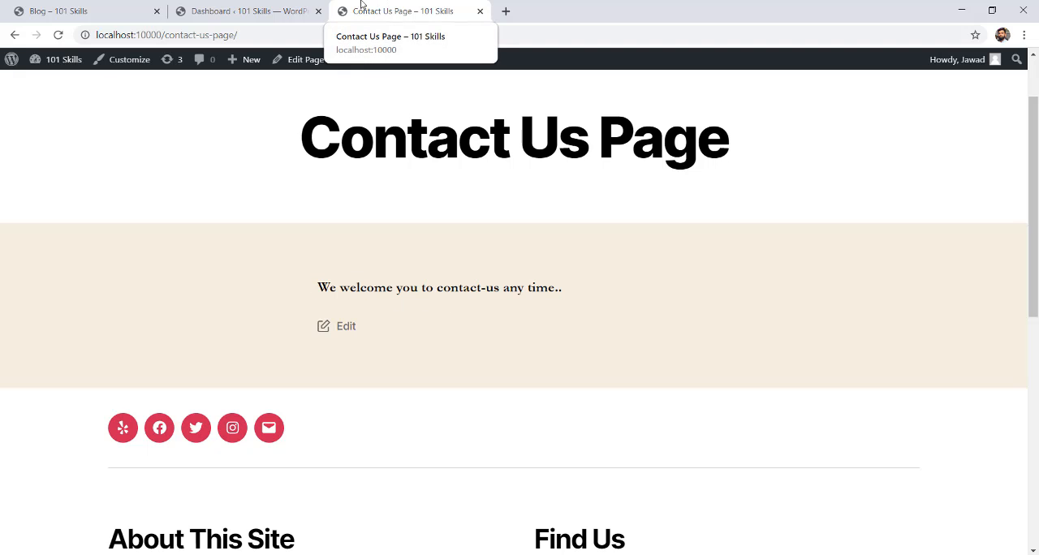
# From the dashboard, go to adding new plugins and search for "contact form 7".
pyautogui.click(311, 10)
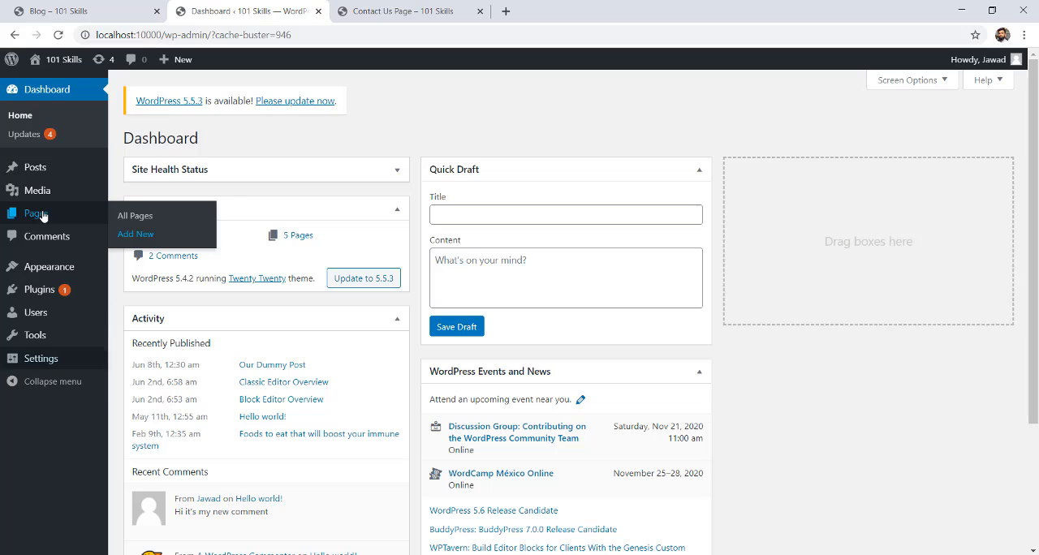
pyautogui.moveTo(44, 290)
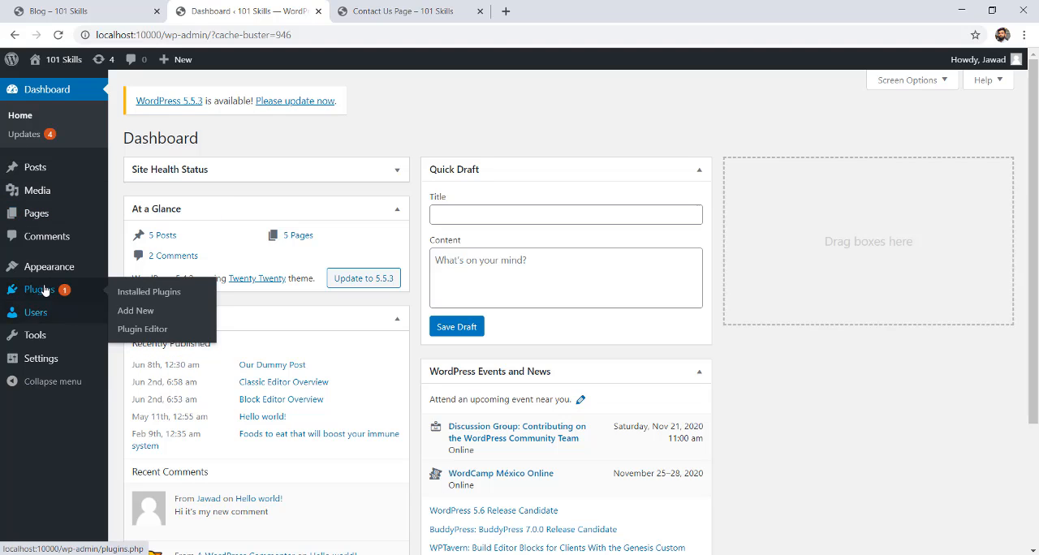
pyautogui.click(134, 311)
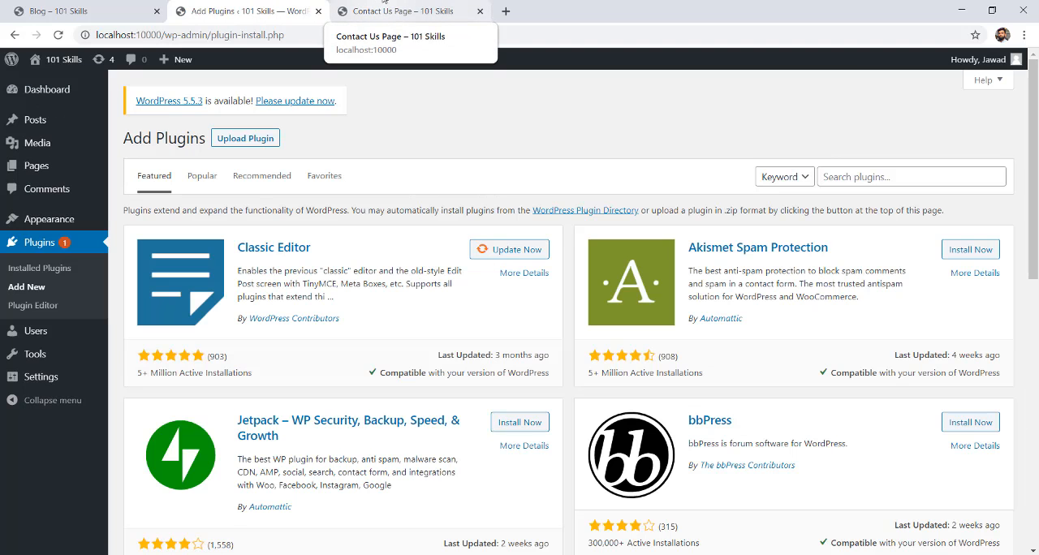
pyautogui.click(859, 180)
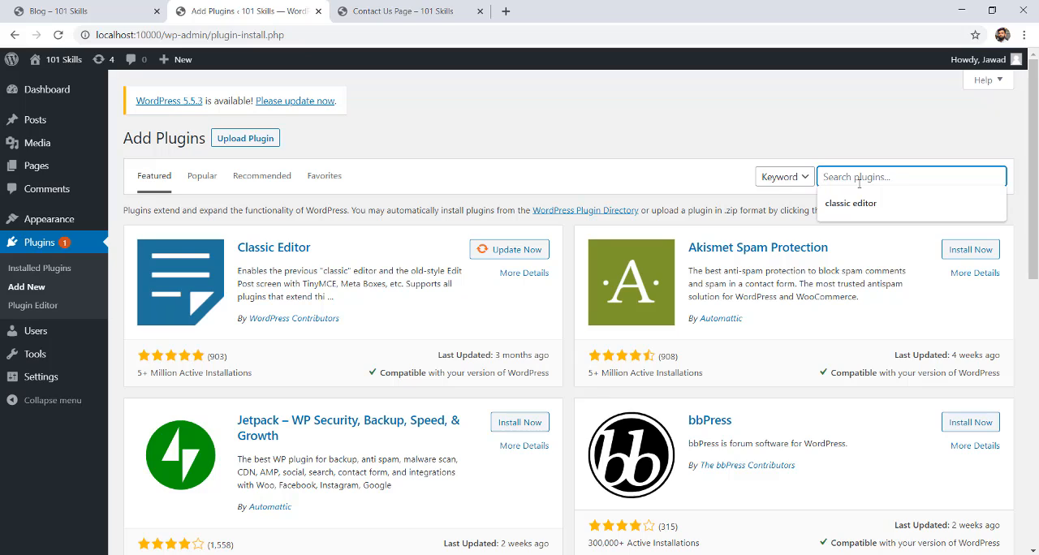
pyautogui.write('contact form 7')
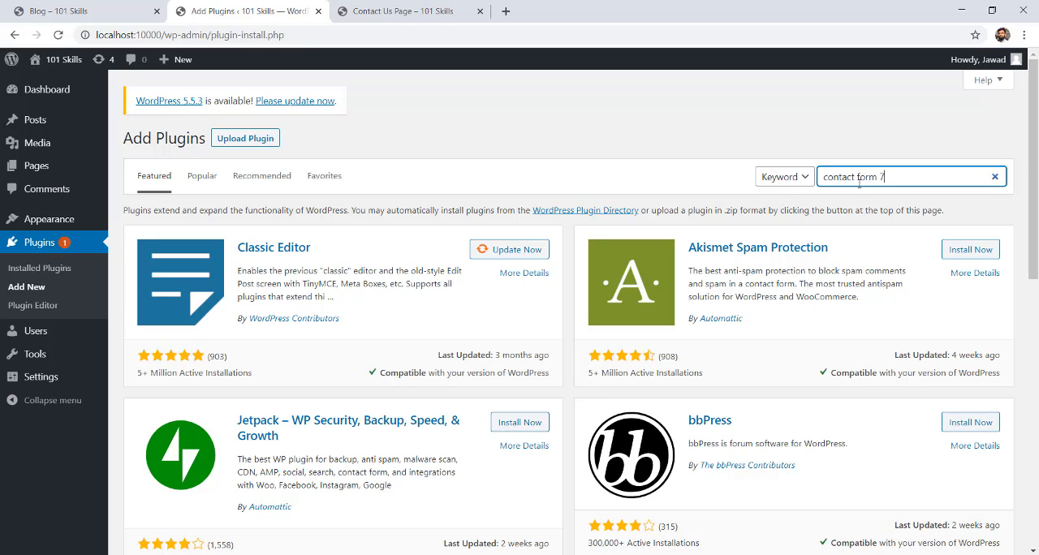
pyautogui.press('Return')
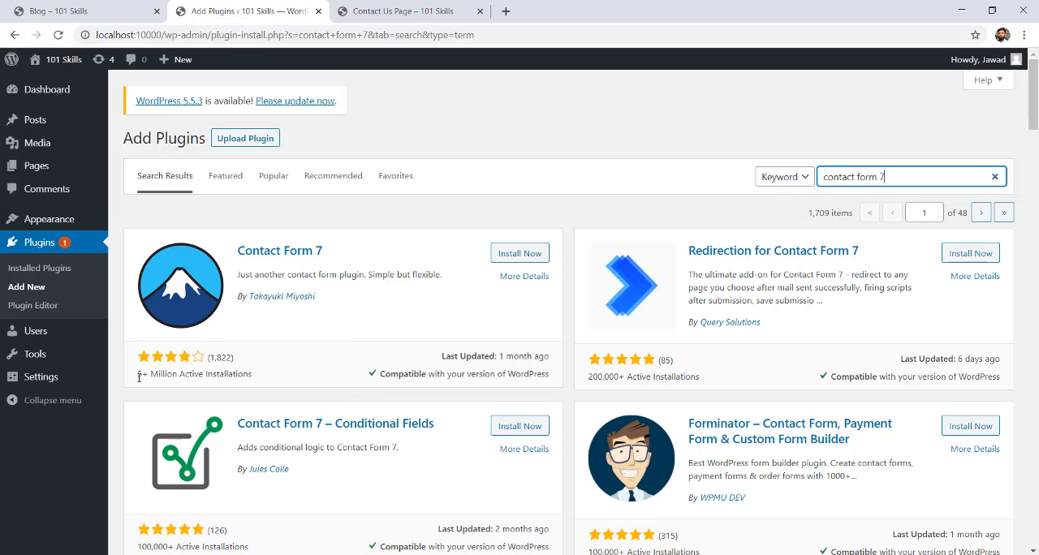
# Check the active installations of the Contact Form 7 plugin, and install and activate it.
pyautogui.moveTo(139, 376); pyautogui.dragTo(255, 378)
pyautogui.click(256, 379)
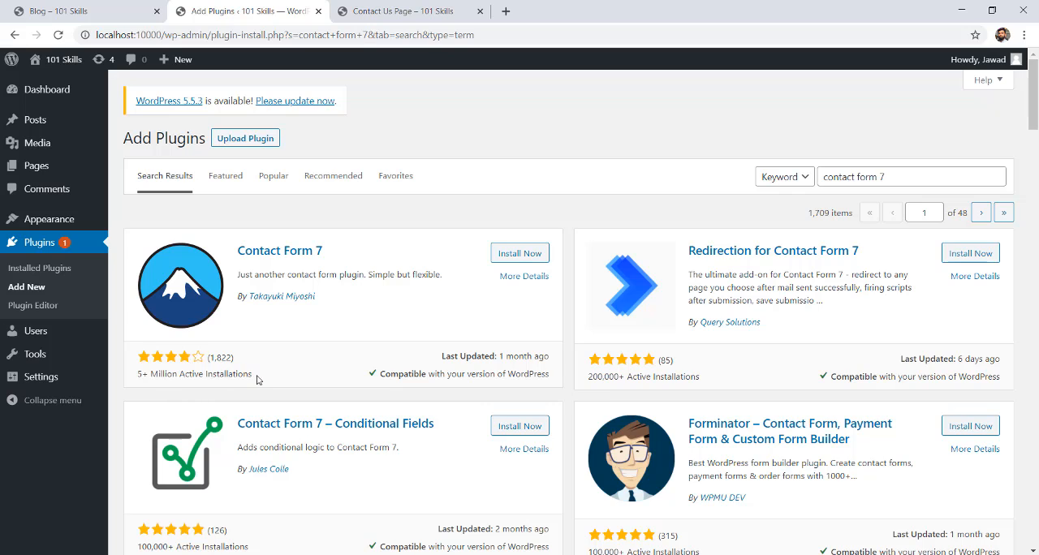
pyautogui.click(523, 255)
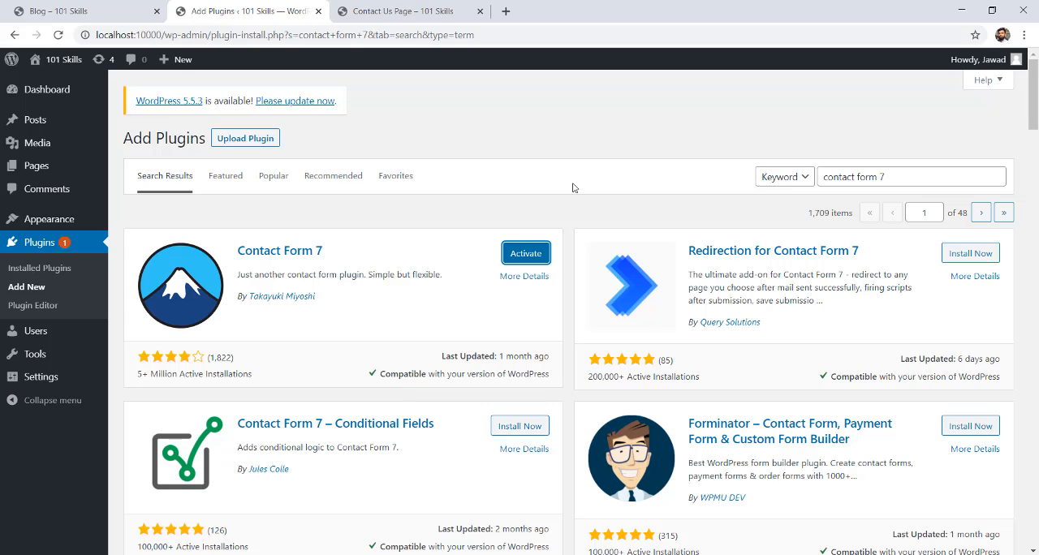
pyautogui.click(525, 253)
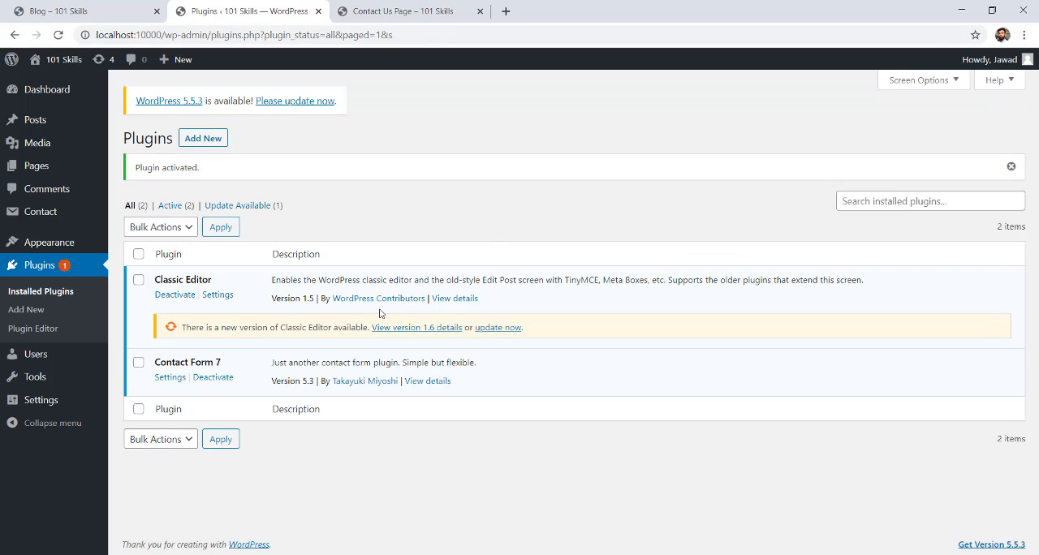
# Start the available update of the Classic Editor plugin in the installed plugins list.
pyautogui.click(496, 329)
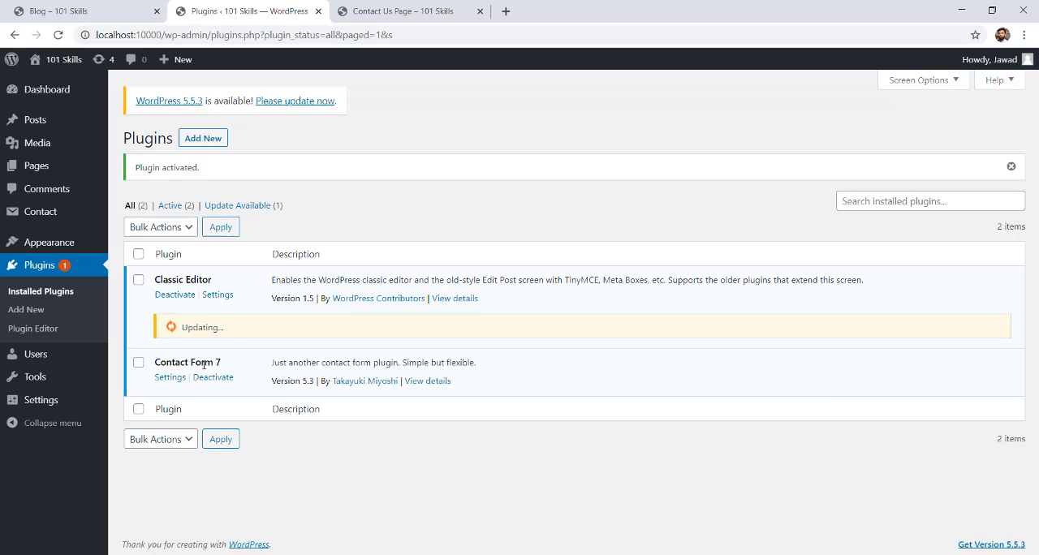
# Go to the list of contact forms and start a new contact form.
pyautogui.moveTo(47, 377)
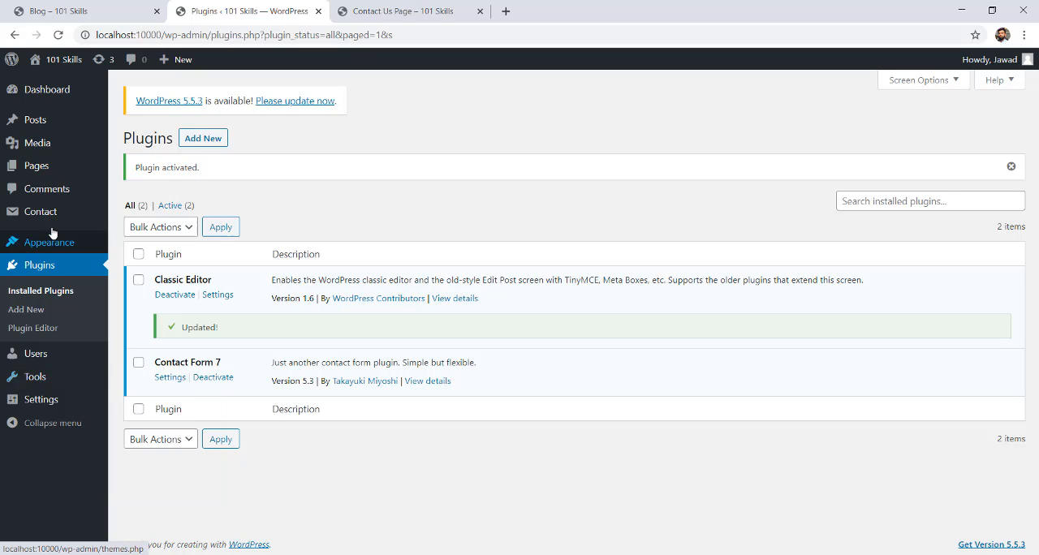
pyautogui.moveTo(40, 213)
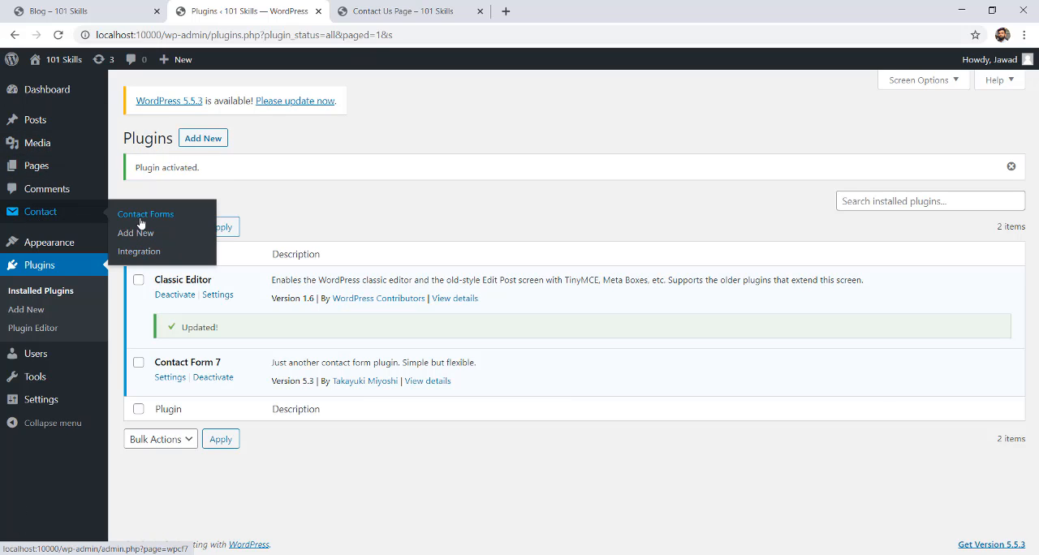
pyautogui.click(142, 214)
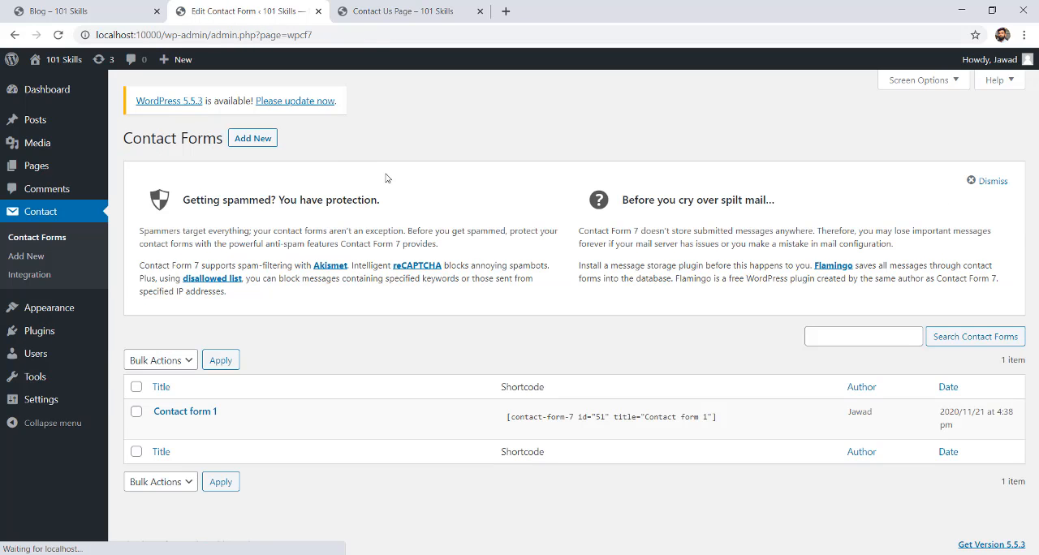
pyautogui.moveTo(167, 414)
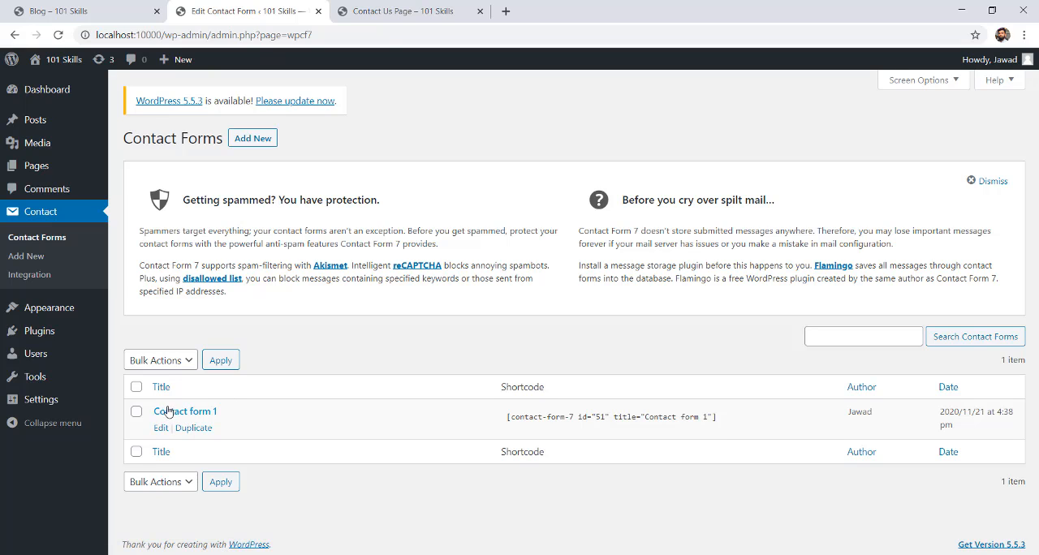
pyautogui.click(260, 139)
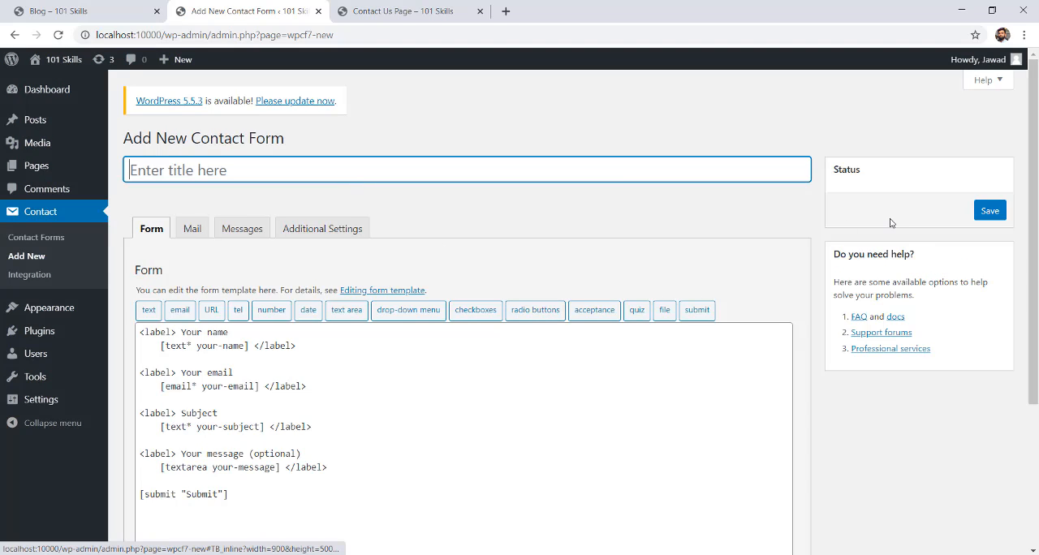
# Examine the default form template and its labels for name, email, subject and message.
pyautogui.scroll(-2, 467, 341)
pyautogui.scroll(1, 366, 239)
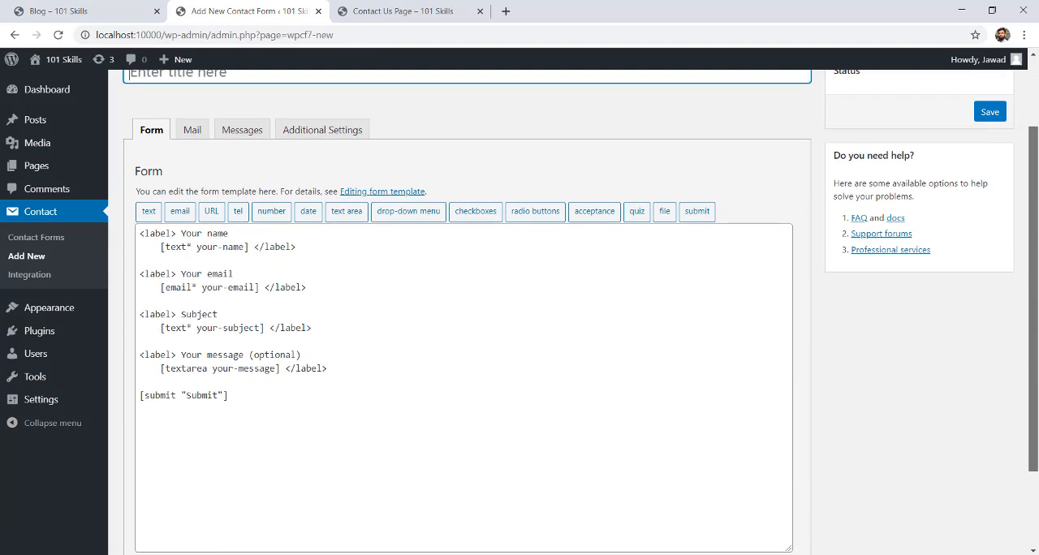
pyautogui.scroll(-1, 366, 239)
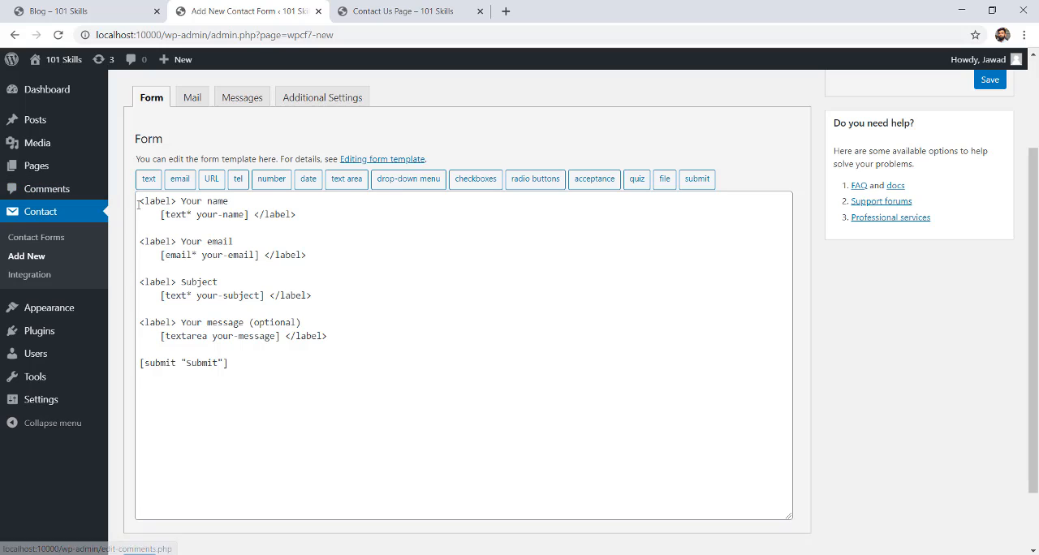
pyautogui.moveTo(140, 201); pyautogui.dragTo(186, 363)
pyautogui.moveTo(217, 415); pyautogui.dragTo(288, 429)
pyautogui.click(287, 429)
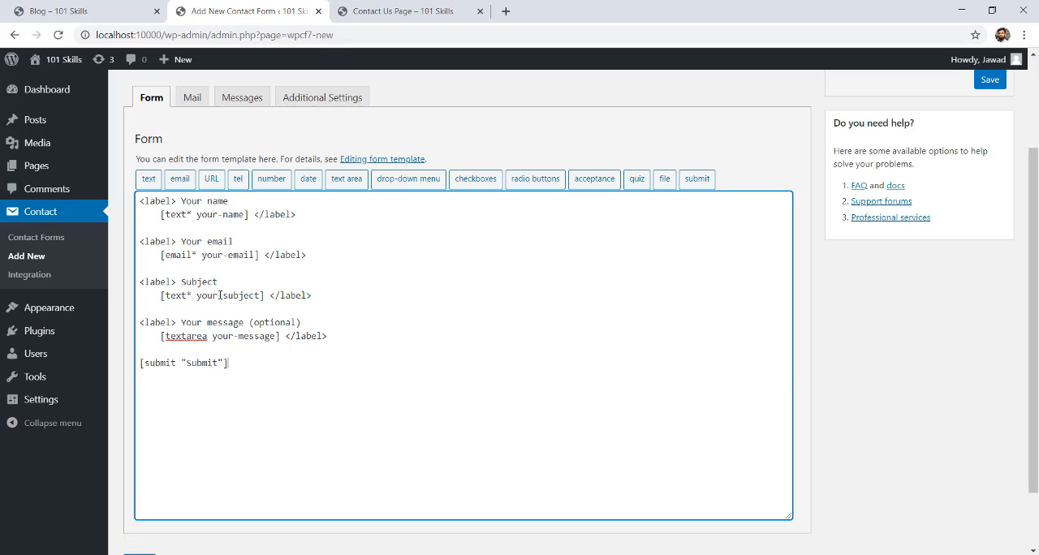
pyautogui.moveTo(181, 201); pyautogui.dragTo(228, 202)
pyautogui.moveTo(180, 241); pyautogui.dragTo(199, 276)
pyautogui.click(203, 282)
pyautogui.doubleClick(209, 282)
pyautogui.moveTo(179, 322); pyautogui.dragTo(365, 327)
pyautogui.click(297, 354)
pyautogui.moveTo(177, 201); pyautogui.dragTo(248, 201)
pyautogui.click(249, 201)
pyautogui.moveTo(181, 238); pyautogui.dragTo(273, 230)
pyautogui.click(246, 242)
pyautogui.moveTo(180, 282); pyautogui.dragTo(235, 284)
pyautogui.click(235, 295)
pyautogui.moveTo(182, 323); pyautogui.dragTo(325, 336)
pyautogui.click(237, 336)
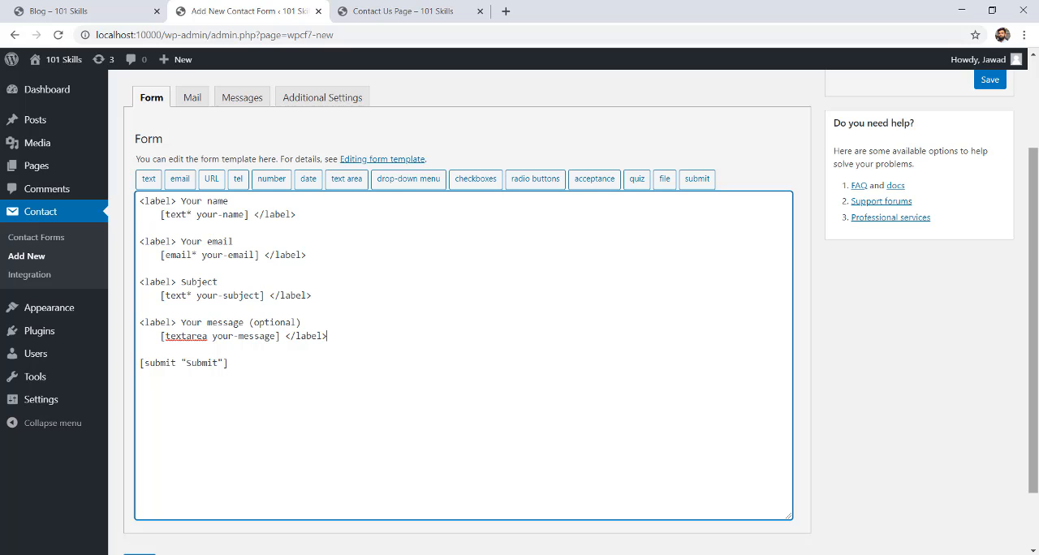
# Save the new contact form with its default template fields.
pyautogui.scroll(-1, 1035, 250)
pyautogui.scroll(1, 1035, 251)
pyautogui.scroll(-2, 1036, 250)
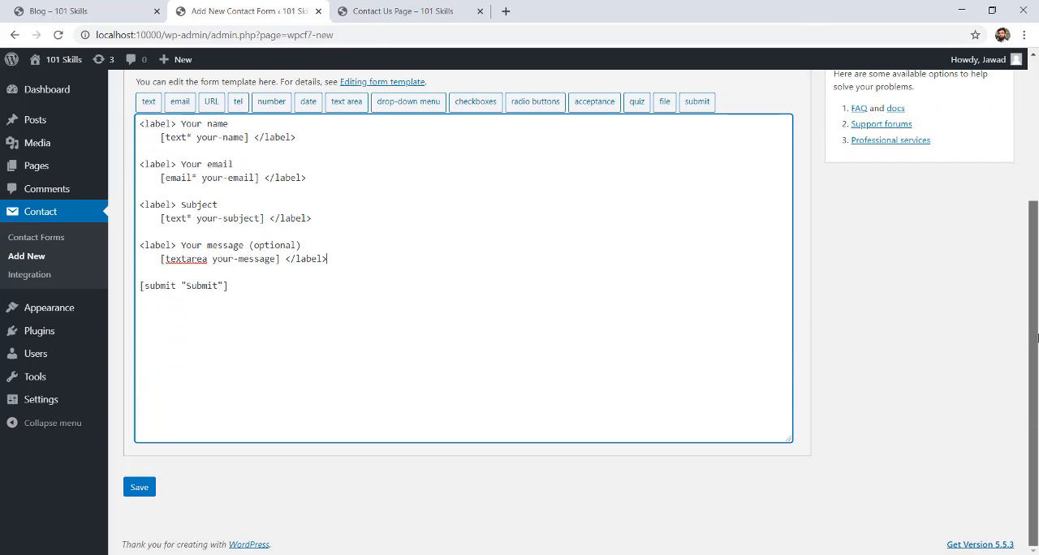
pyautogui.moveTo(358, 250); pyautogui.dragTo(186, 205)
pyautogui.click(185, 204)
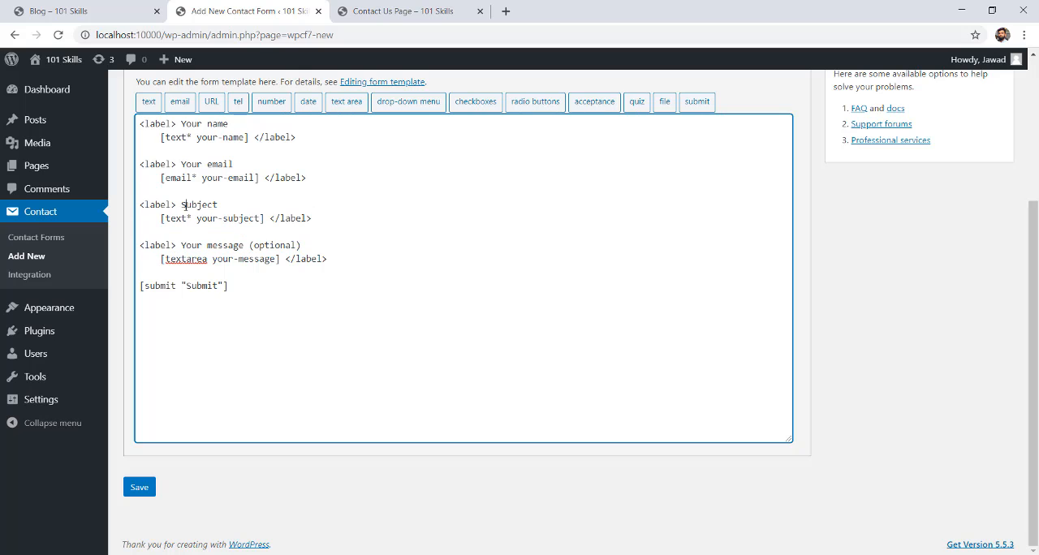
pyautogui.moveTo(1036, 378); pyautogui.dragTo(1035, 375)
pyautogui.click(139, 491)
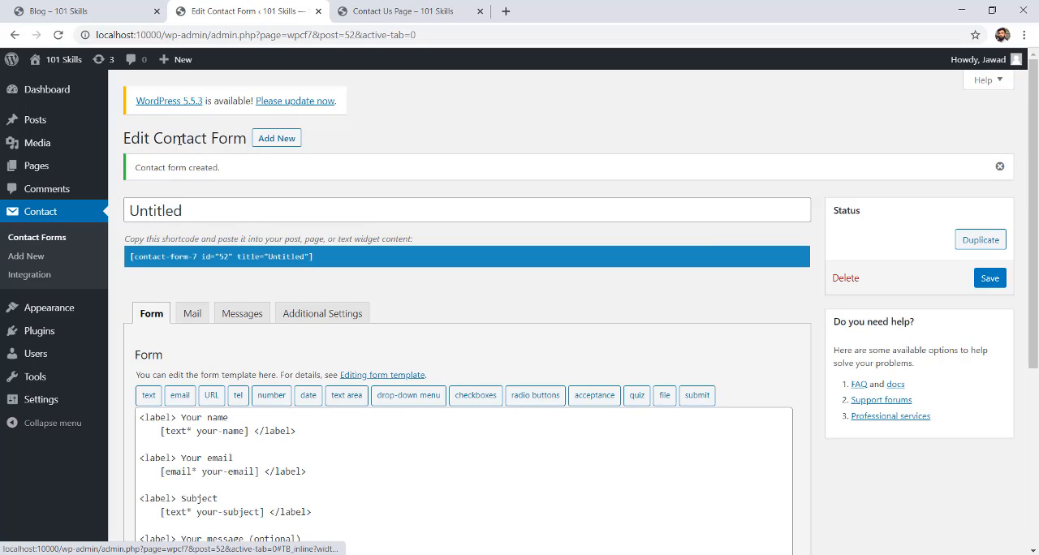
# Rename the untitled contact form to "Our 1st Contact Form" and save it.
pyautogui.moveTo(202, 211); pyautogui.dragTo(136, 211)
pyautogui.click(215, 212)
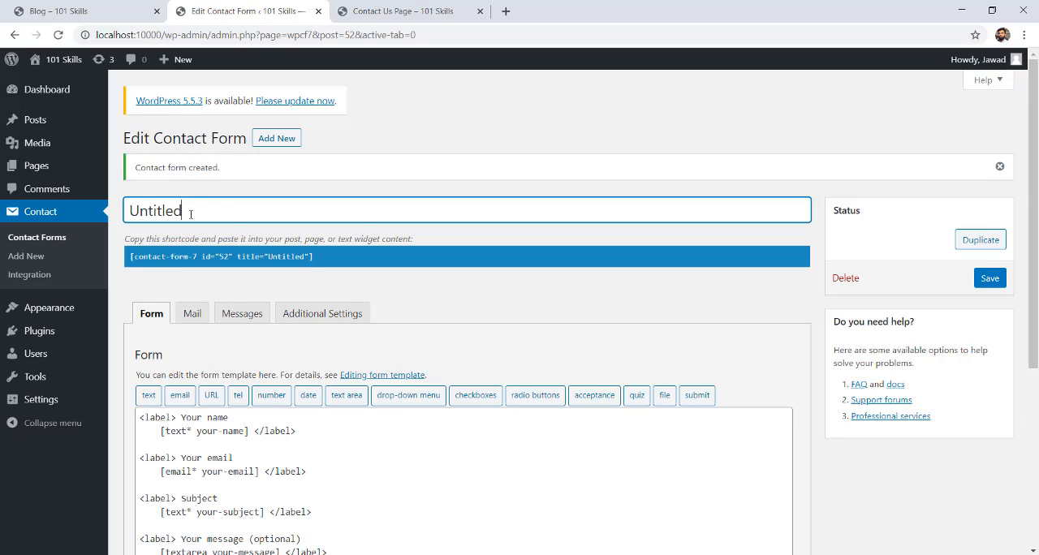
pyautogui.moveTo(214, 212); pyautogui.dragTo(127, 211)
pyautogui.write('Ou')
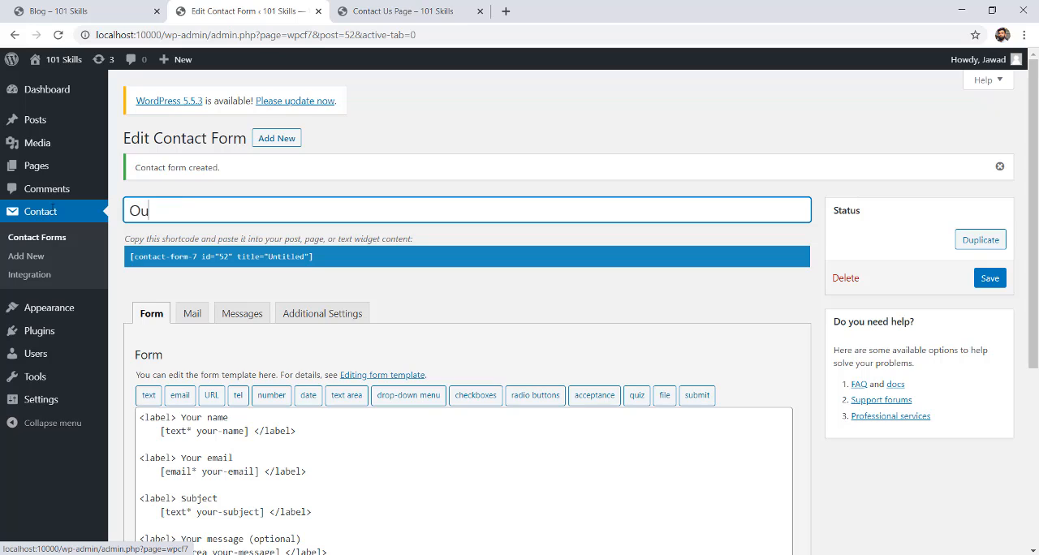
pyautogui.write('r 1st Contact Form')
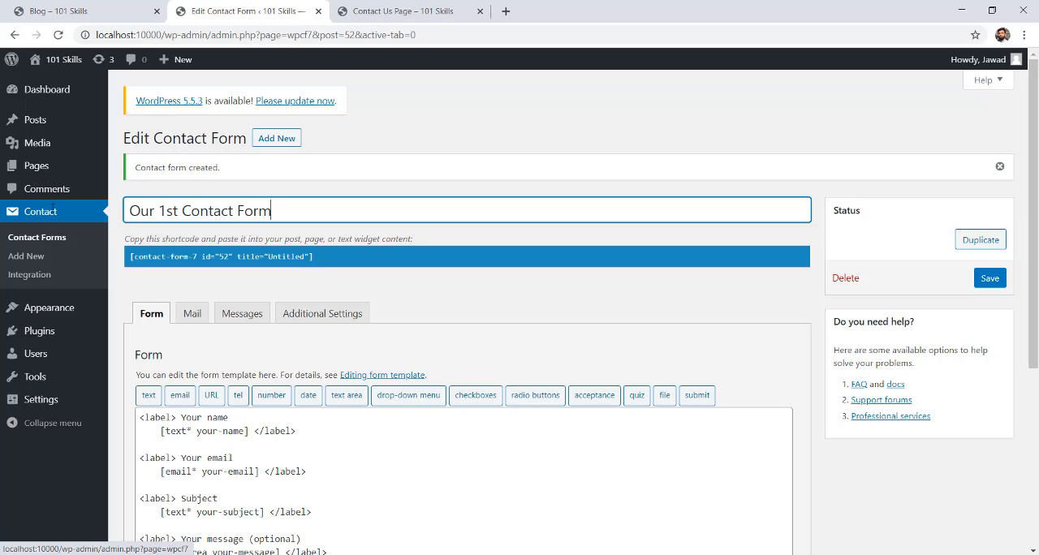
pyautogui.click(989, 279)
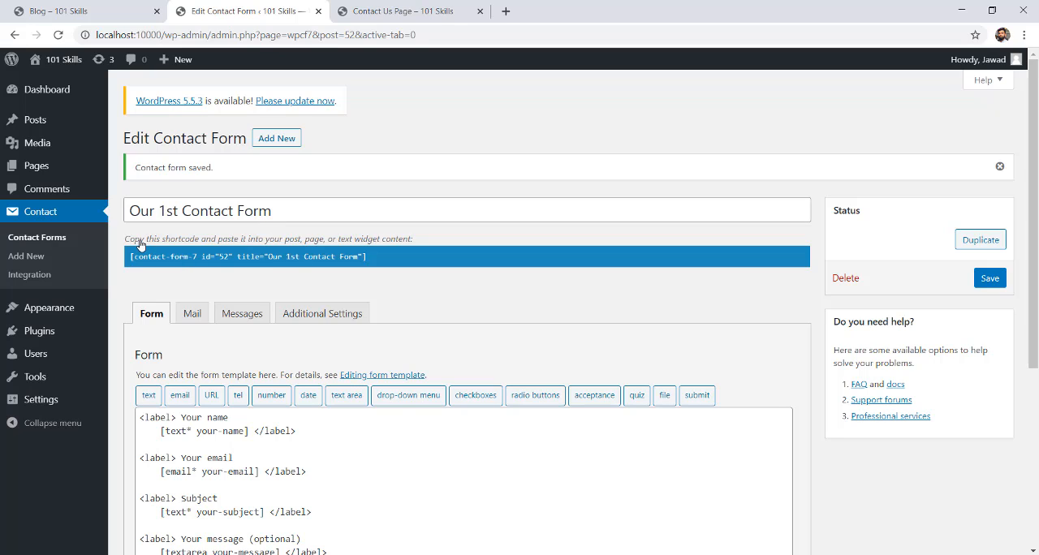
# Copy the shortcode of the contact form "Our 1st Contact Form".
pyautogui.click(378, 257)
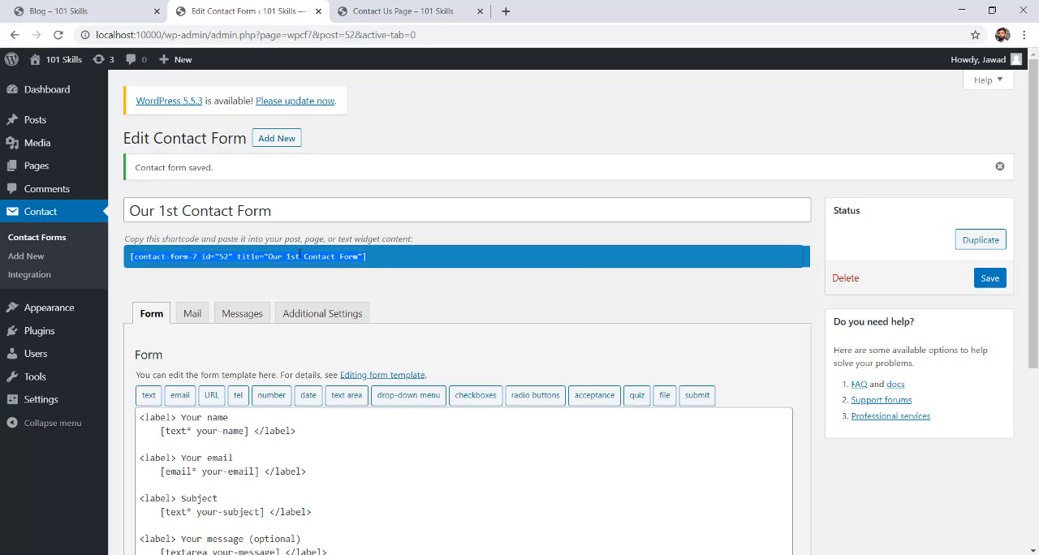
pyautogui.click(374, 259)
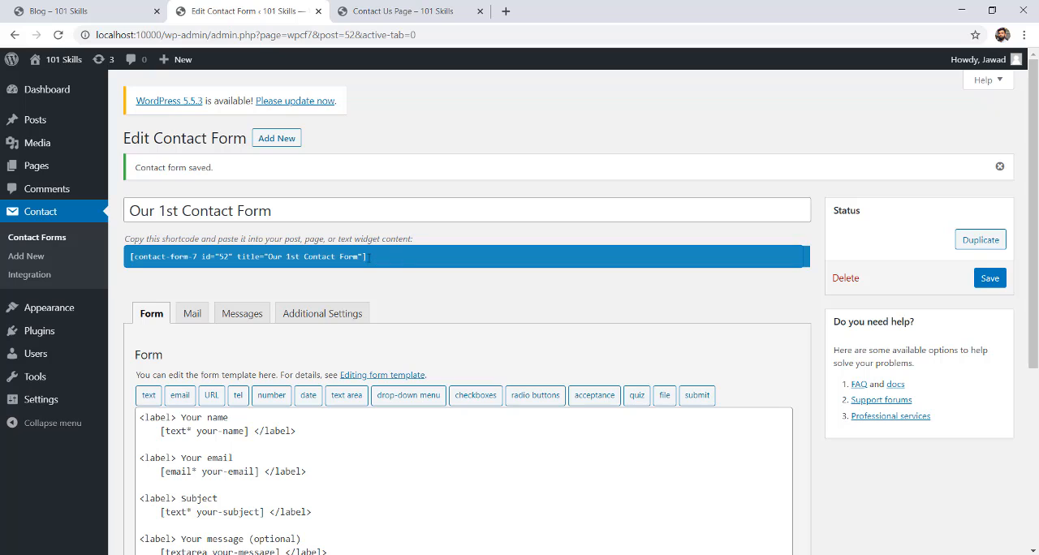
pyautogui.moveTo(369, 257); pyautogui.dragTo(124, 262)
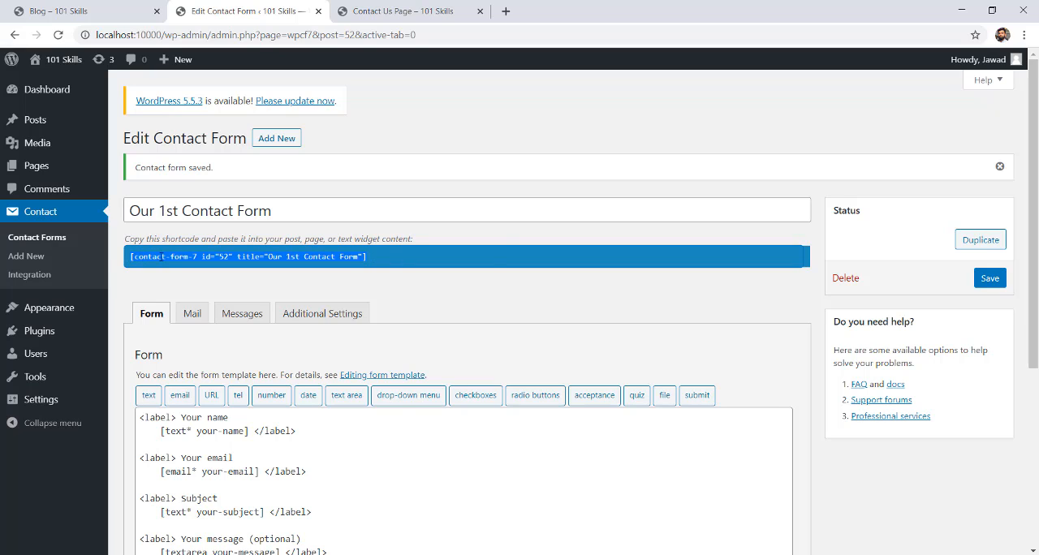
pyautogui.rightClick(162, 256)
pyautogui.click(188, 270)
# Edit the Contact Us Page and paste the form's shortcode on a new line below the welcome sentence.
pyautogui.click(372, 10)
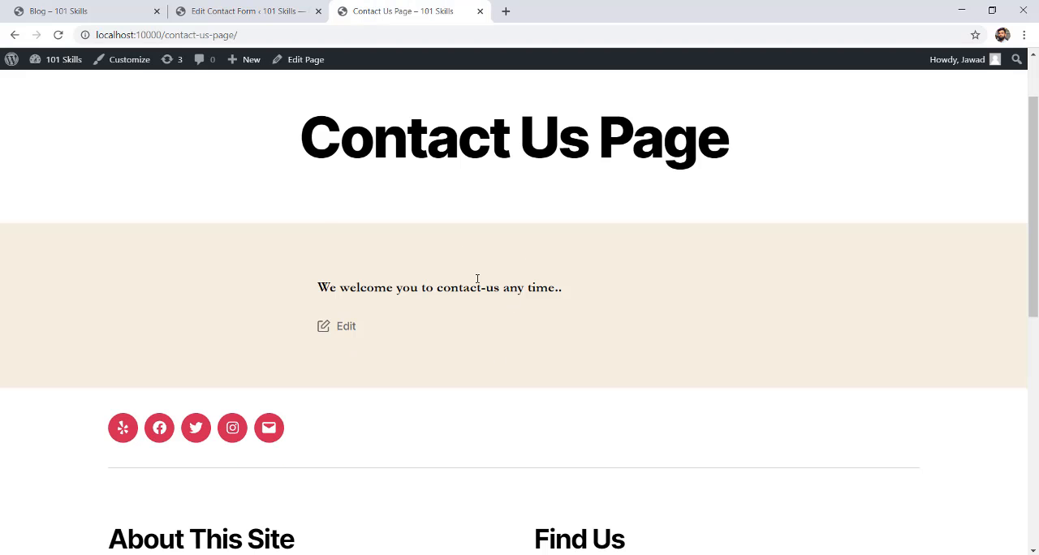
pyautogui.click(302, 62)
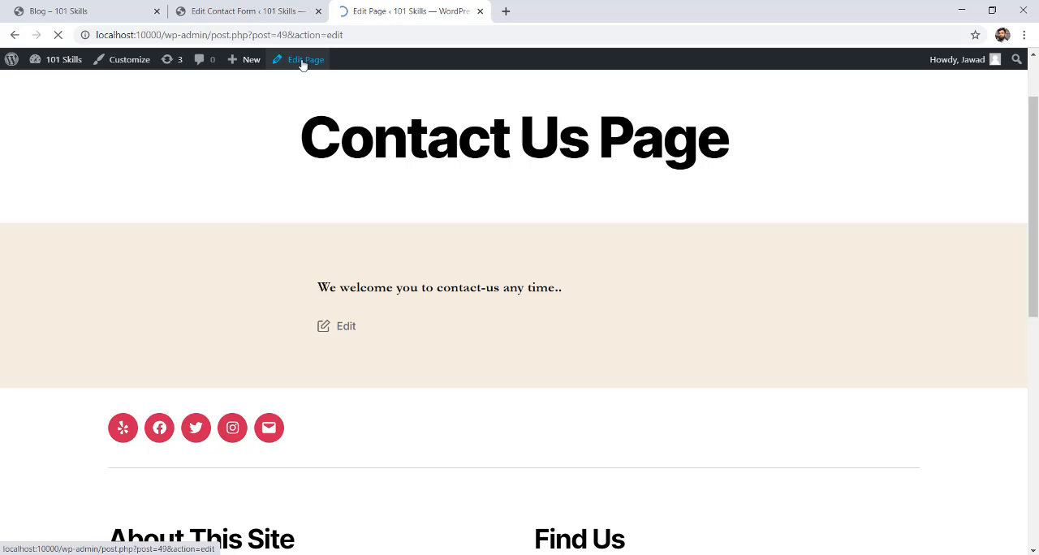
pyautogui.click(338, 302)
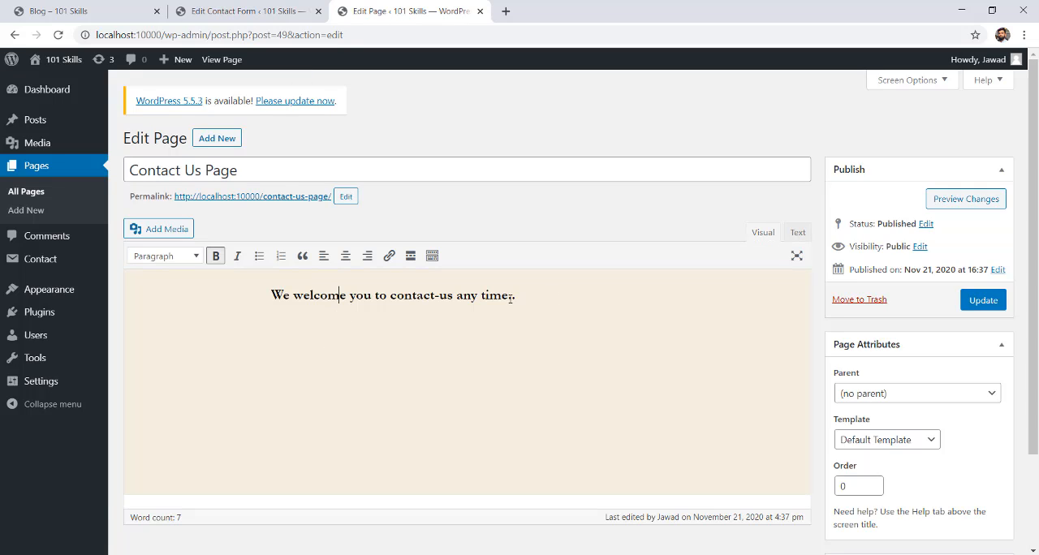
pyautogui.click(572, 296)
pyautogui.press('Return')
pyautogui.hotkey('ctrl', 'v')
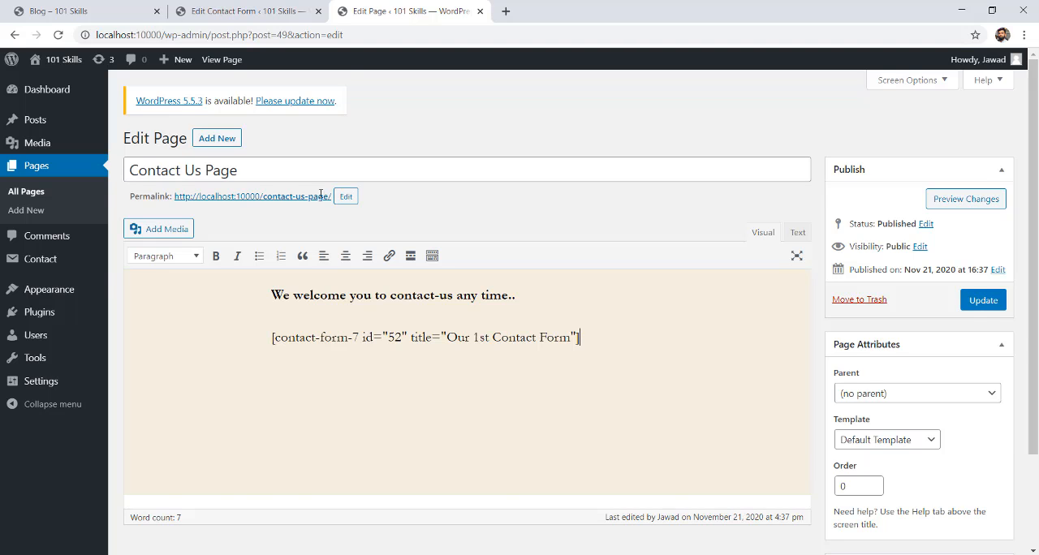
# Compare the shortcode in the contact form editor with the one inserted in the page, and review the form template.
pyautogui.click(243, 11)
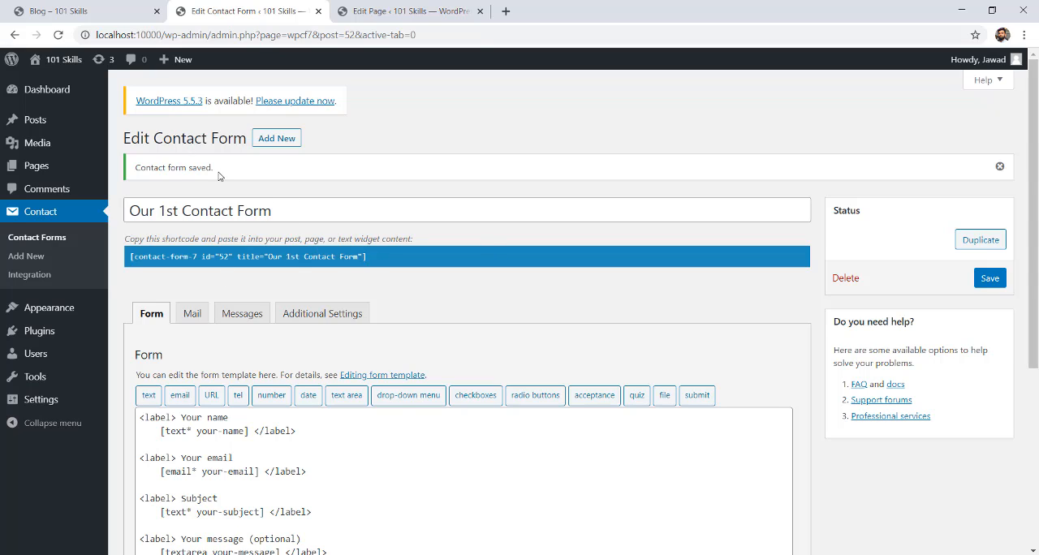
pyautogui.moveTo(220, 174); pyautogui.dragTo(147, 170)
pyautogui.click(298, 165)
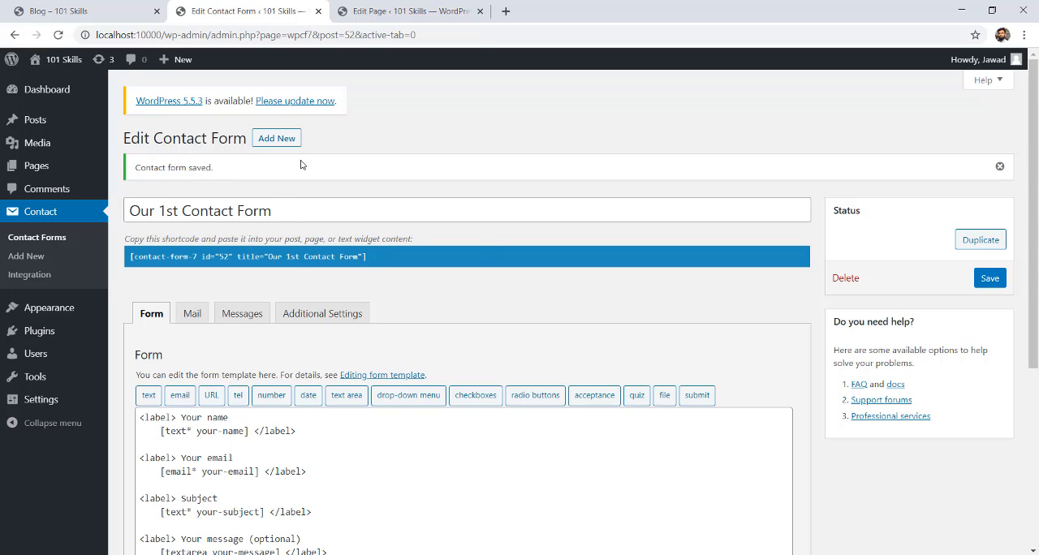
pyautogui.click(381, 258)
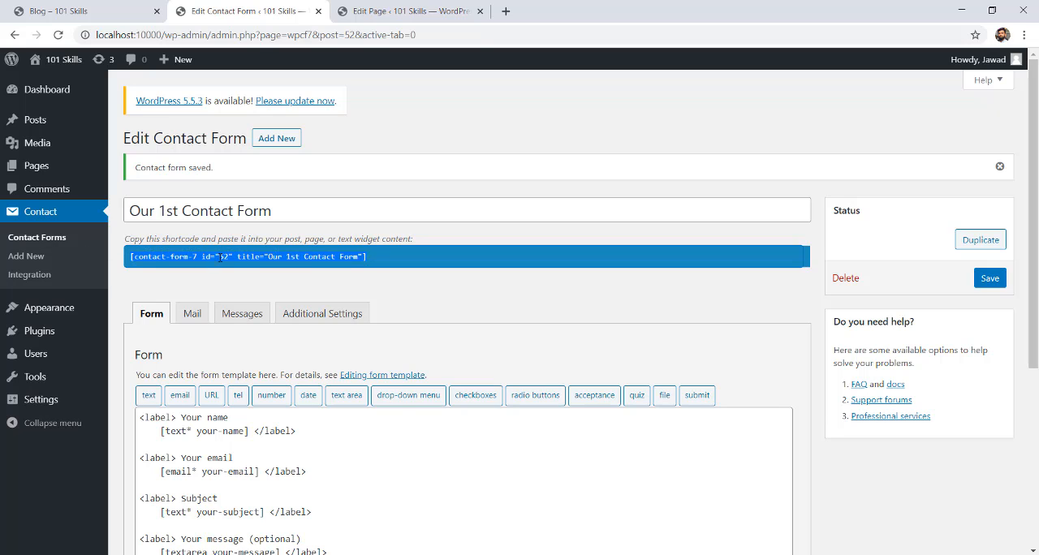
pyautogui.click(410, 10)
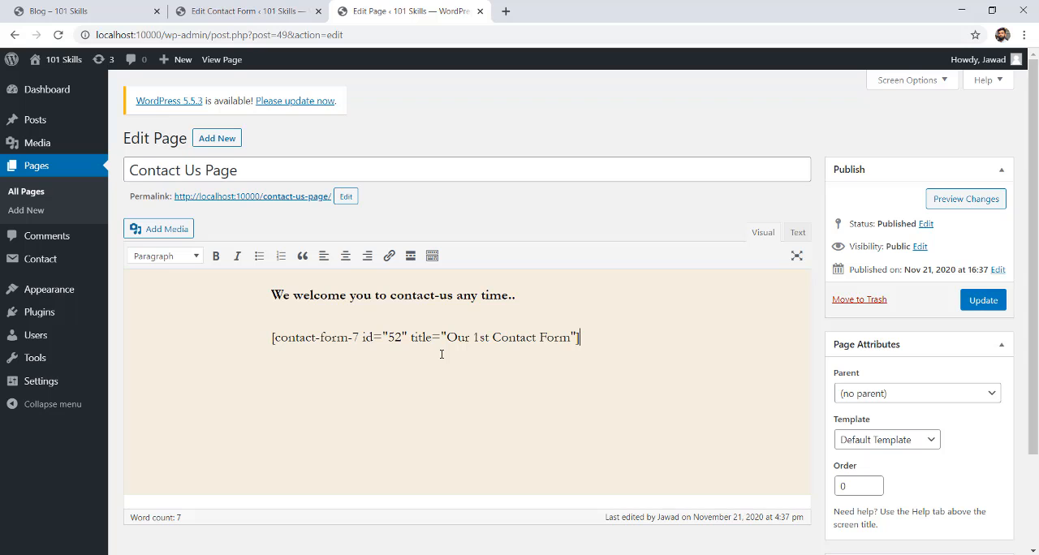
pyautogui.click(289, 8)
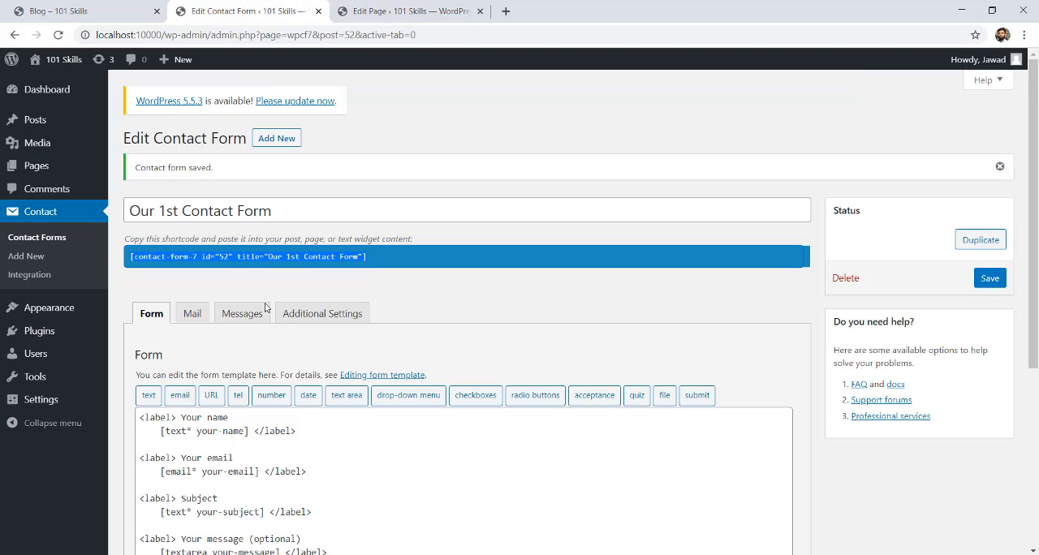
pyautogui.scroll(-2, 352, 200)
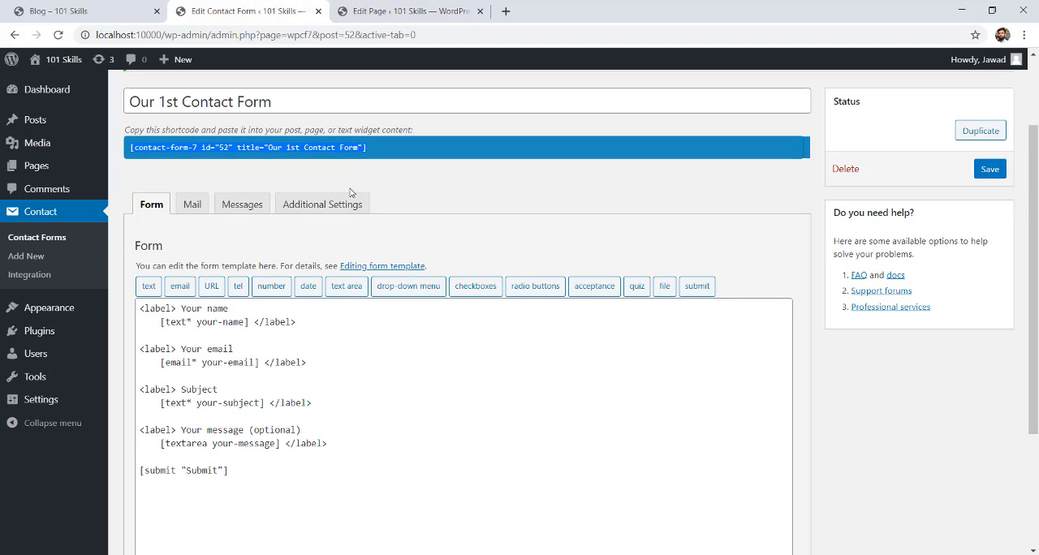
# Update the Contact Us Page and view its published version down to the embedded form's fields.
pyautogui.click(360, 5)
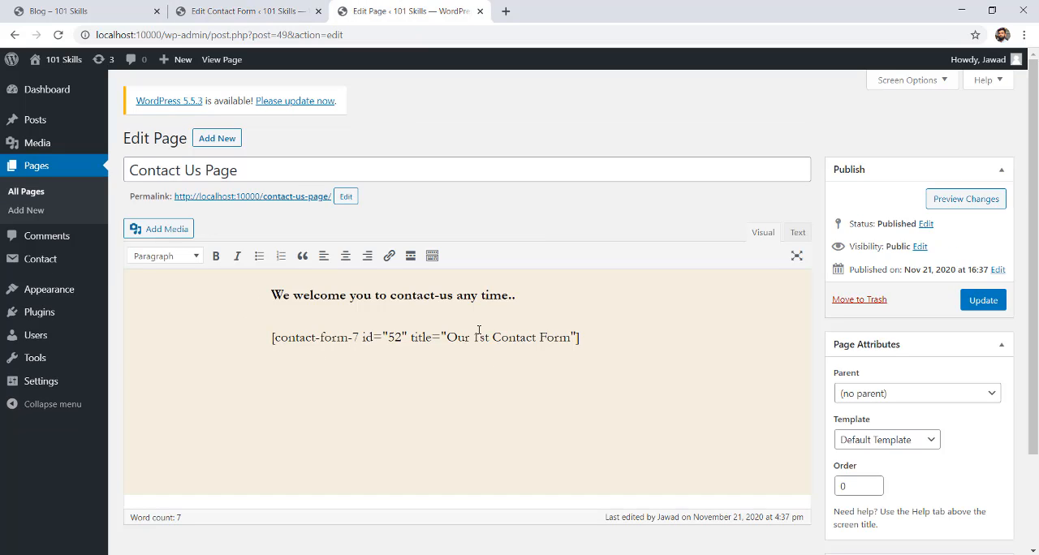
pyautogui.click(985, 301)
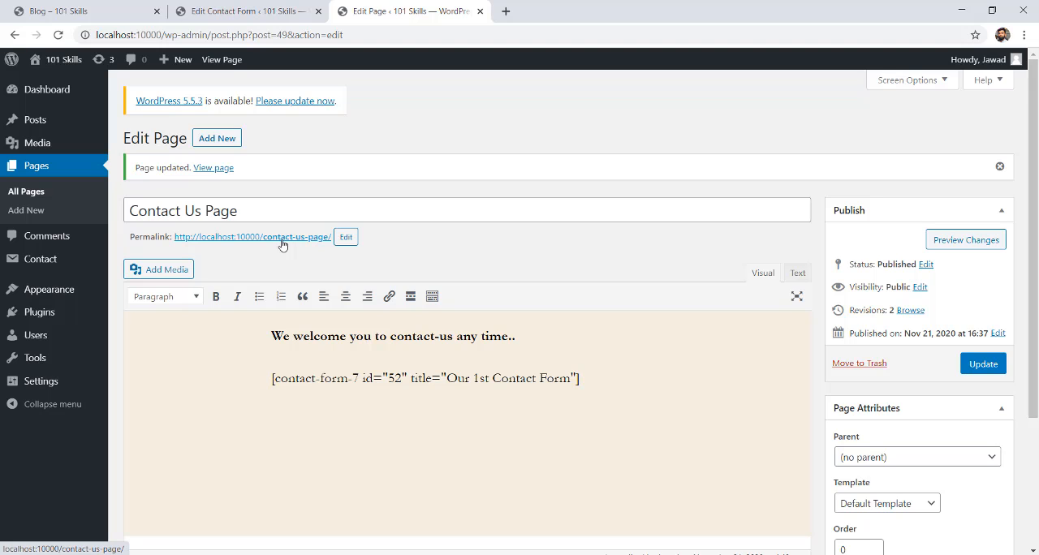
pyautogui.keyDown('ctrl'); pyautogui.click(281, 242); pyautogui.keyUp('ctrl')
pyautogui.click(551, 11)
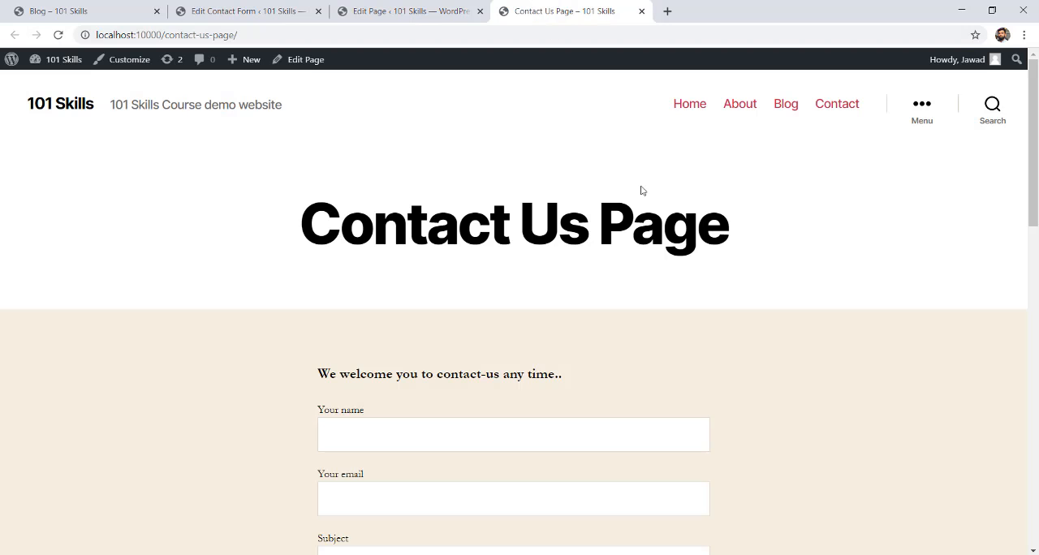
pyautogui.moveTo(1034, 99); pyautogui.dragTo(1037, 180)
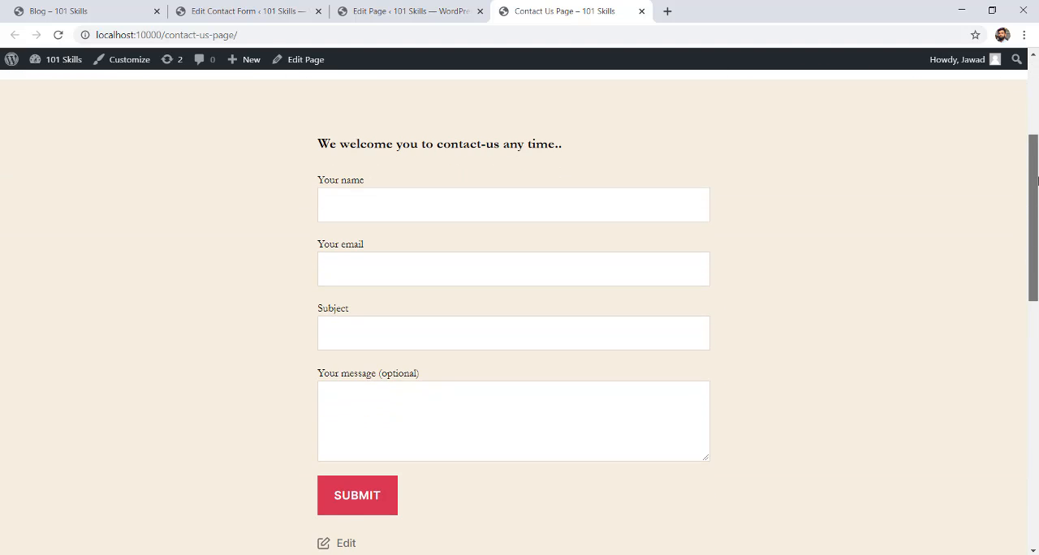
# Compare the "Your name" label in the form template with the same label on the published page.
pyautogui.click(237, 10)
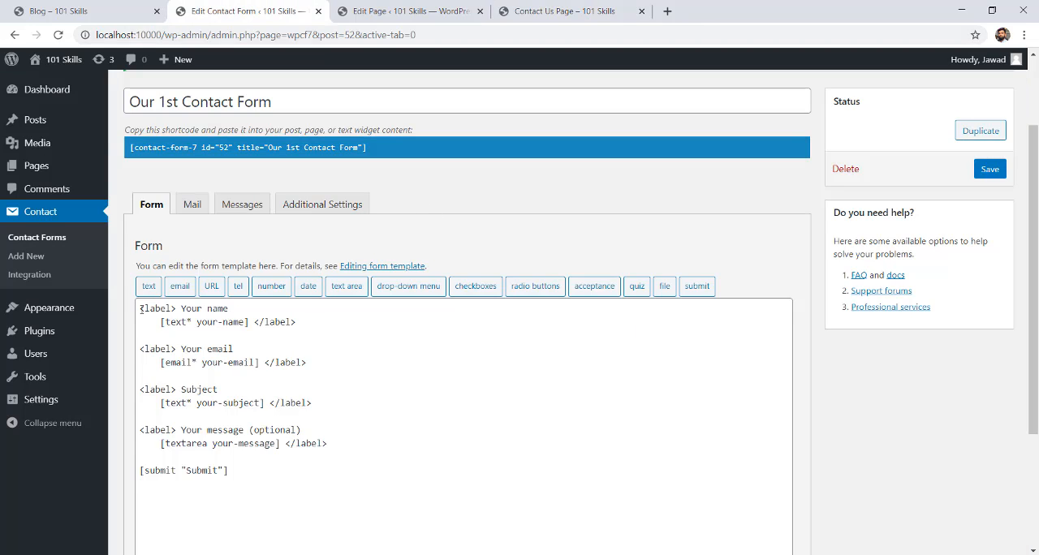
pyautogui.moveTo(140, 309); pyautogui.dragTo(229, 309)
pyautogui.click(296, 321)
pyautogui.click(171, 322)
pyautogui.click(517, 11)
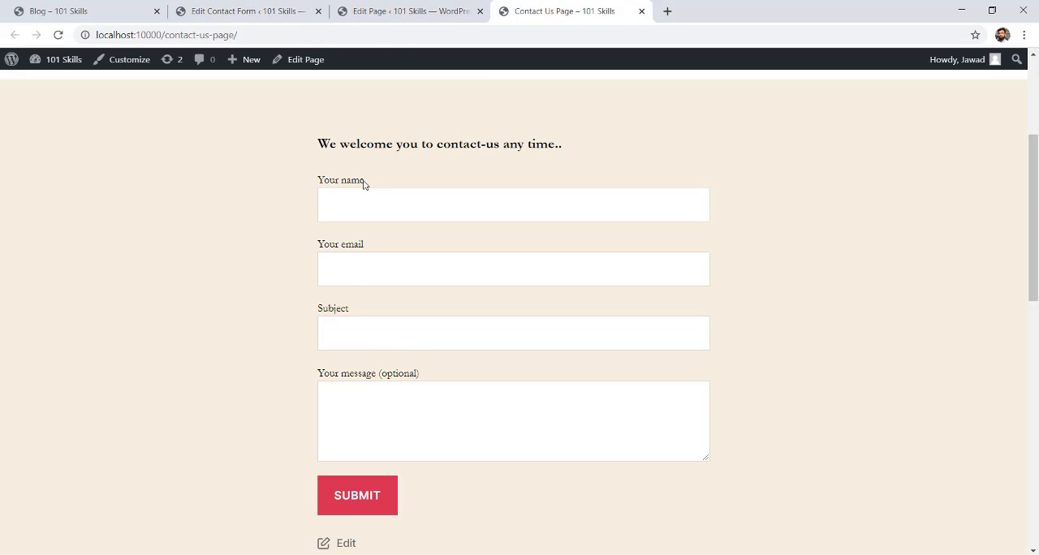
pyautogui.moveTo(364, 183); pyautogui.dragTo(297, 179)
pyautogui.click(268, 10)
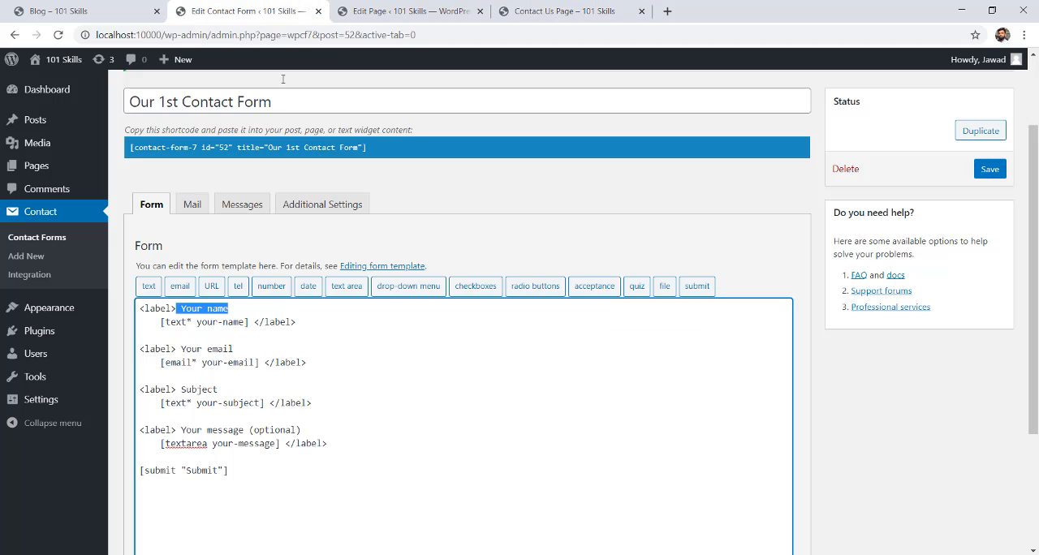
# Change the name field's label in the form template to "Input Your Name" and save the form.
pyautogui.click(274, 336)
pyautogui.moveTo(231, 308); pyautogui.dragTo(181, 309)
pyautogui.write('Inpu')
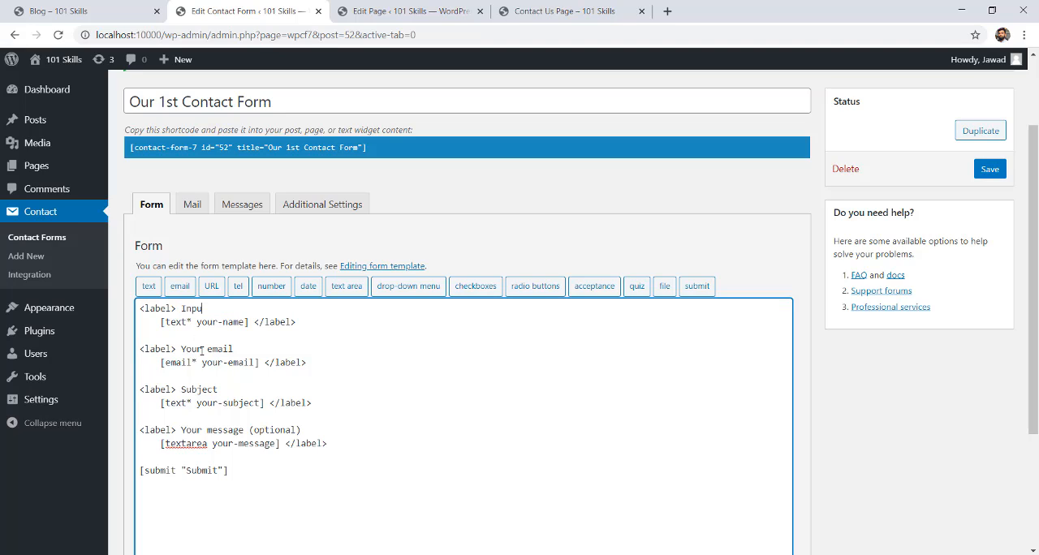
pyautogui.write('t Your Name')
pyautogui.click(989, 168)
# Reload the published Contact Us Page and check the name field's label.
pyautogui.click(568, 10)
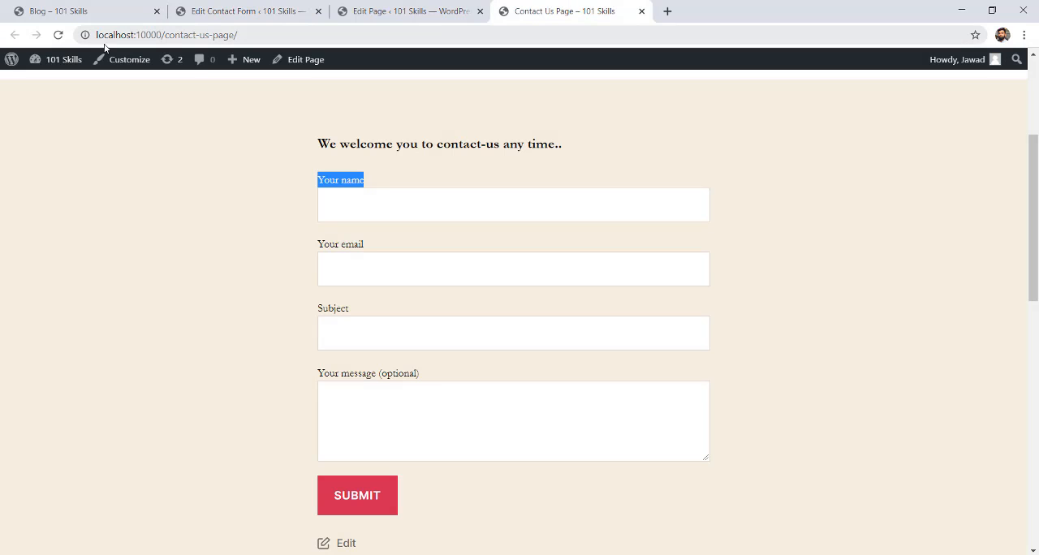
pyautogui.click(58, 35)
pyautogui.moveTo(317, 180); pyautogui.dragTo(408, 187)
# Remove the word "Input" from the name field's label in the form template, leaving "Your Name".
pyautogui.click(300, 10)
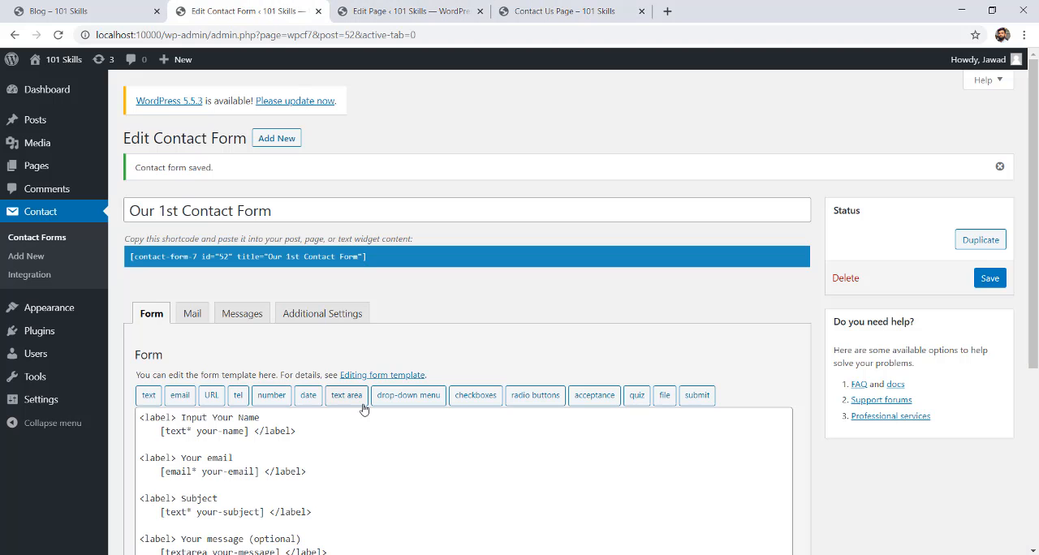
pyautogui.moveTo(214, 418); pyautogui.dragTo(182, 418)
pyautogui.press('BackSpace')
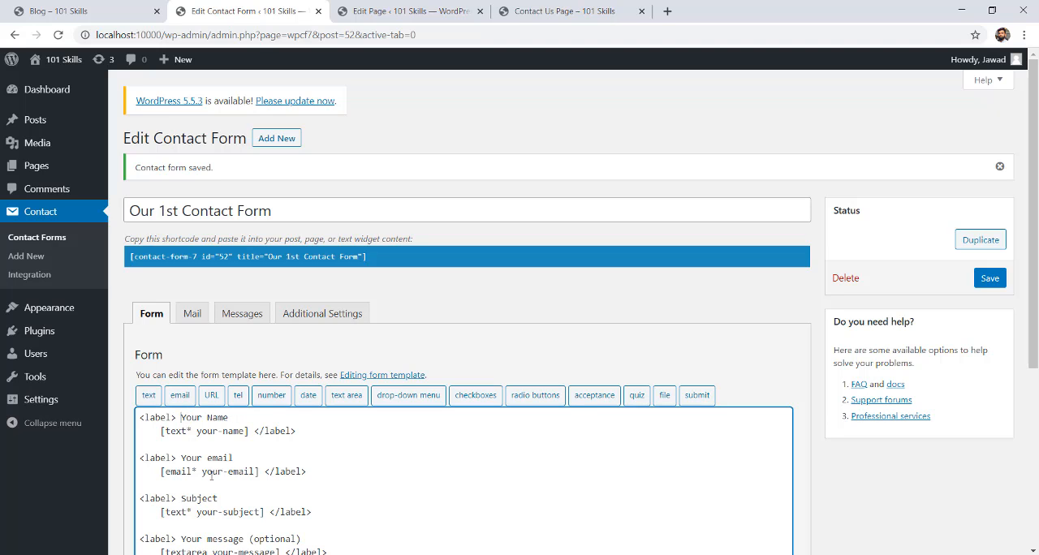
pyautogui.press('BackSpace')
pyautogui.scroll(-2, 225, 333)
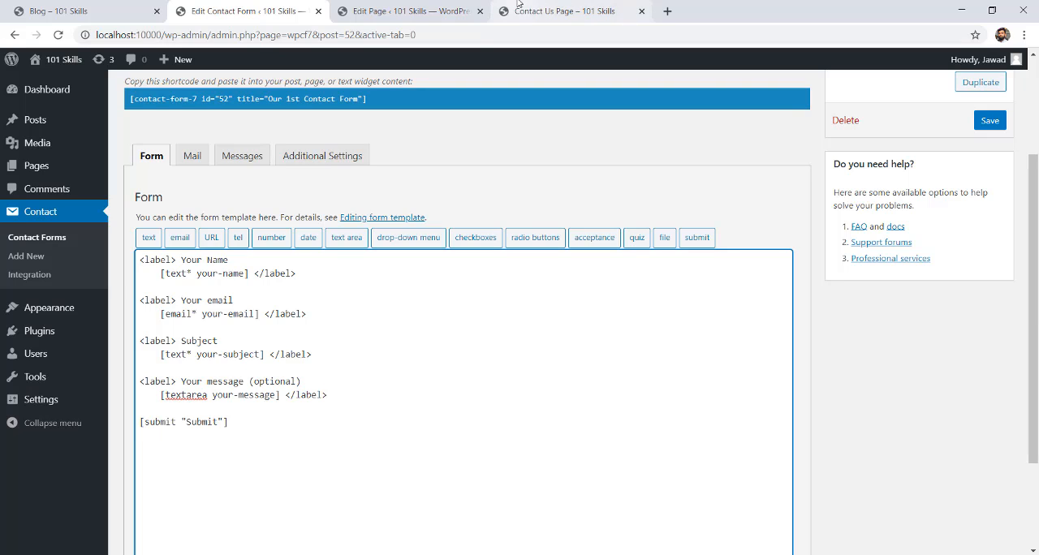
# Compare the published form's fields with the asterisks in the name and email tags of the form template.
pyautogui.click(568, 11)
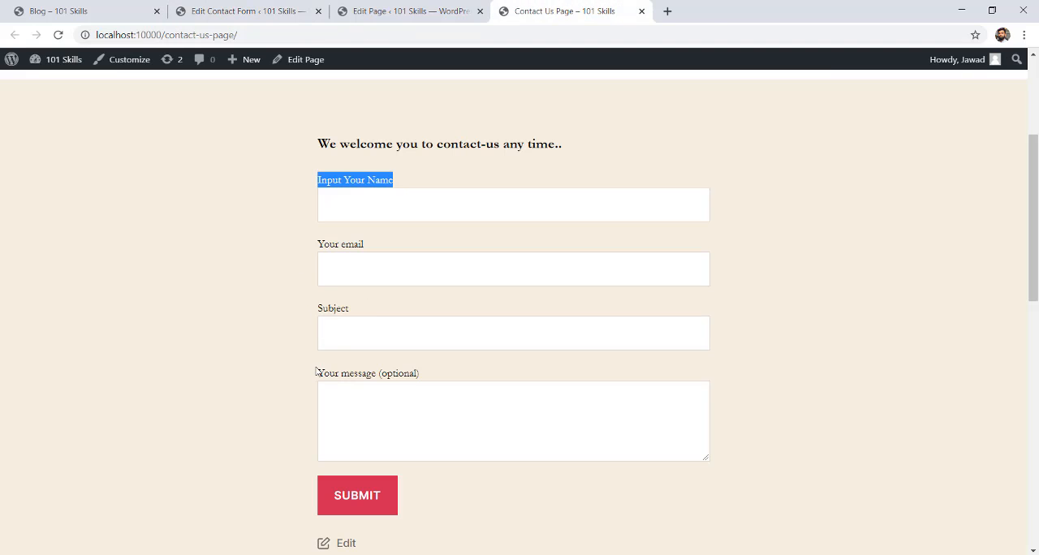
pyautogui.moveTo(316, 371); pyautogui.dragTo(424, 368)
pyautogui.click(354, 216)
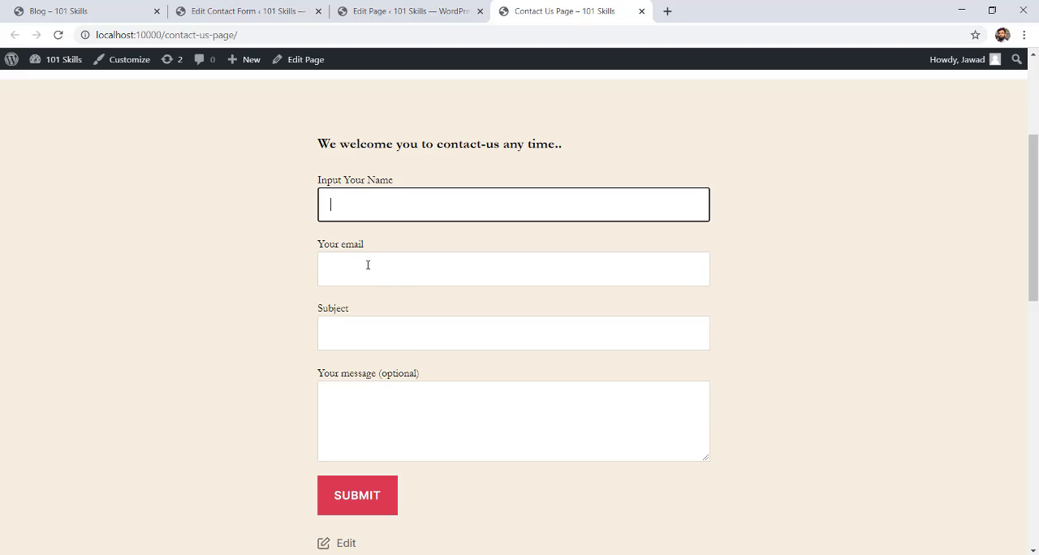
pyautogui.click(366, 262)
pyautogui.click(373, 327)
pyautogui.click(242, 8)
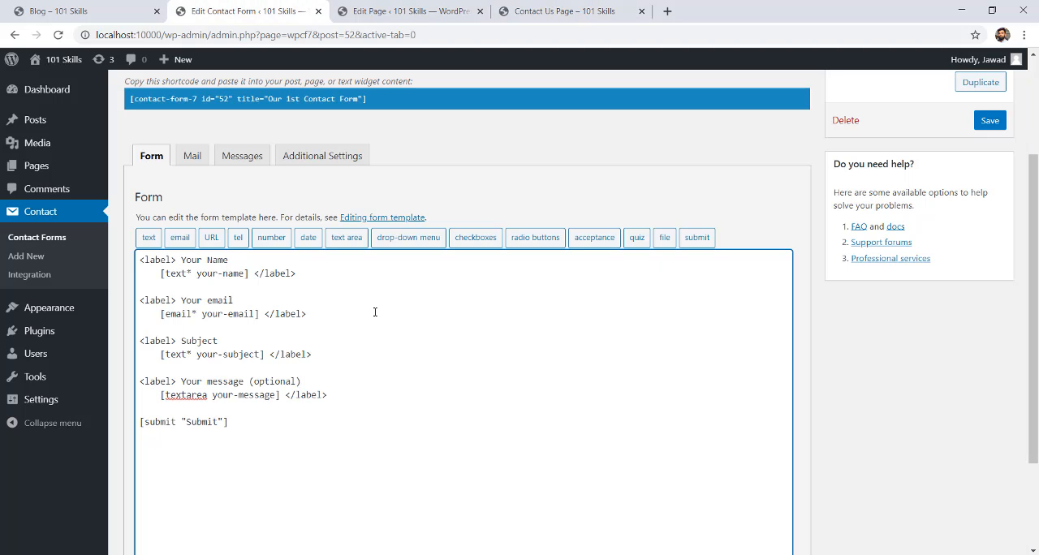
pyautogui.moveTo(192, 273); pyautogui.dragTo(186, 273)
pyautogui.moveTo(196, 313); pyautogui.dragTo(191, 314)
# Test-submit the published form with name "qq", subject "aa" and an empty email field, and check the email field's validation.
pyautogui.click(558, 10)
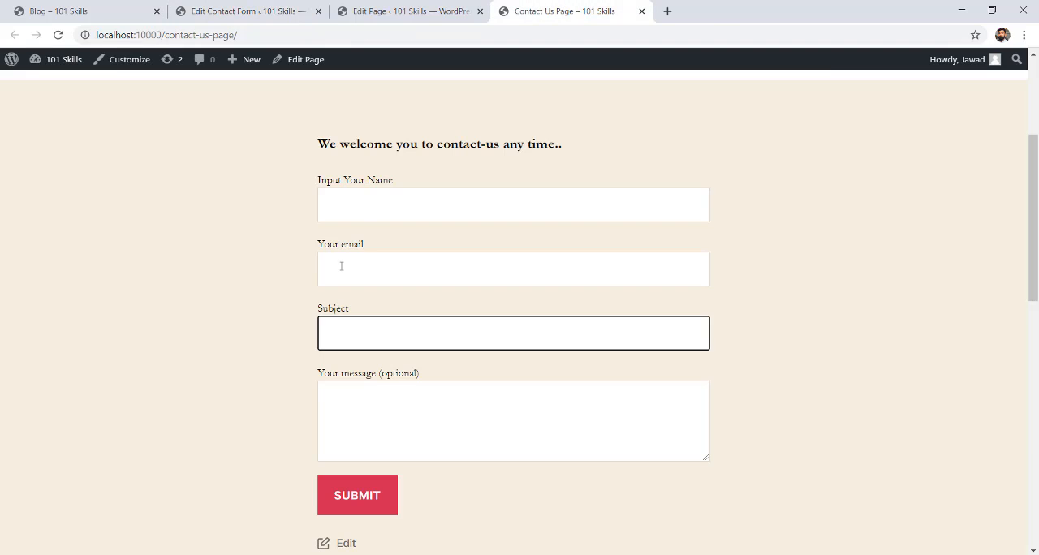
pyautogui.click(378, 204)
pyautogui.write('qq')
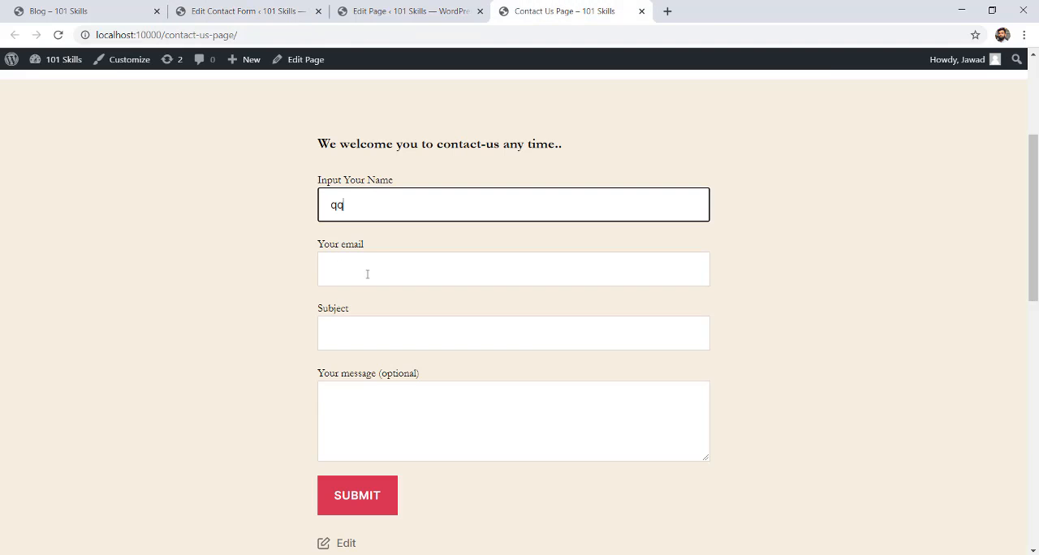
pyautogui.click(359, 276)
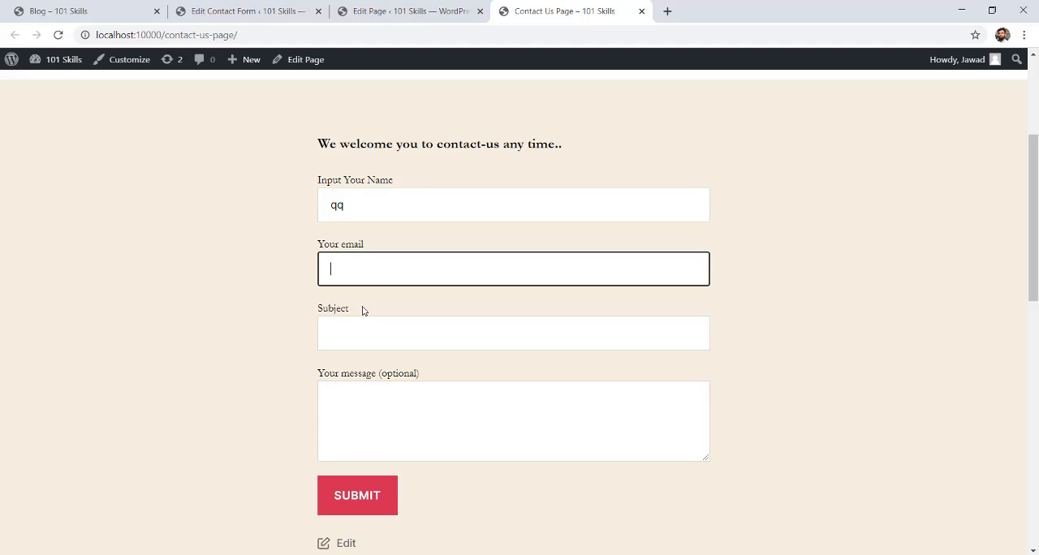
pyautogui.click(366, 356)
pyautogui.write('aa')
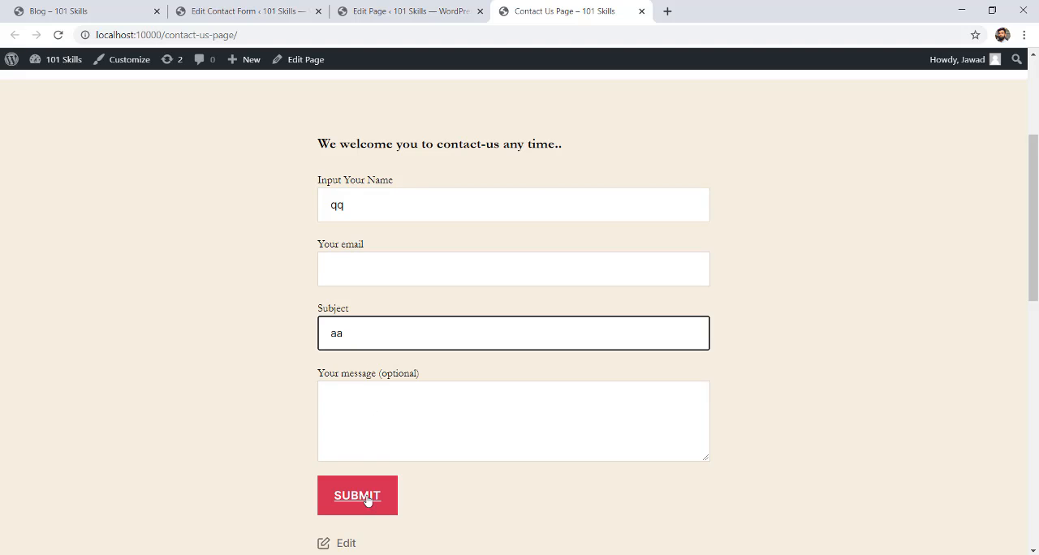
pyautogui.click(367, 500)
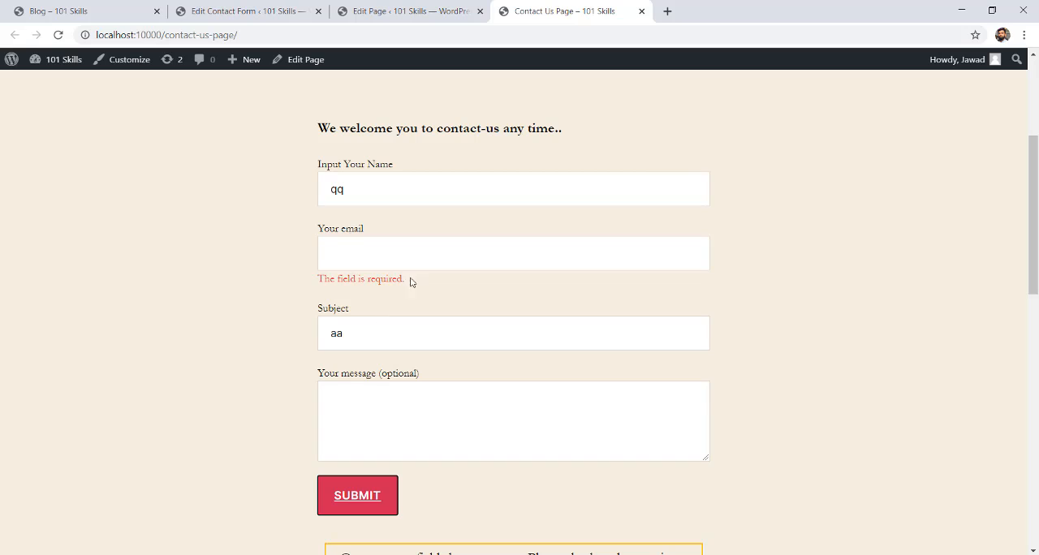
pyautogui.moveTo(413, 281); pyautogui.dragTo(323, 255)
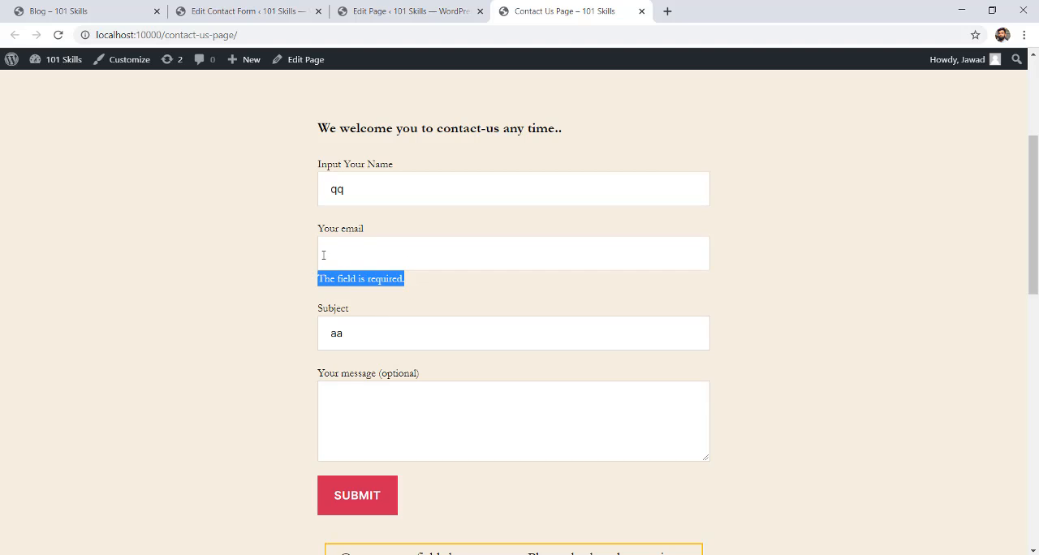
# Clear the name and subject fields and submit the published form empty.
pyautogui.doubleClick(342, 189)
pyautogui.press('BackSpace')
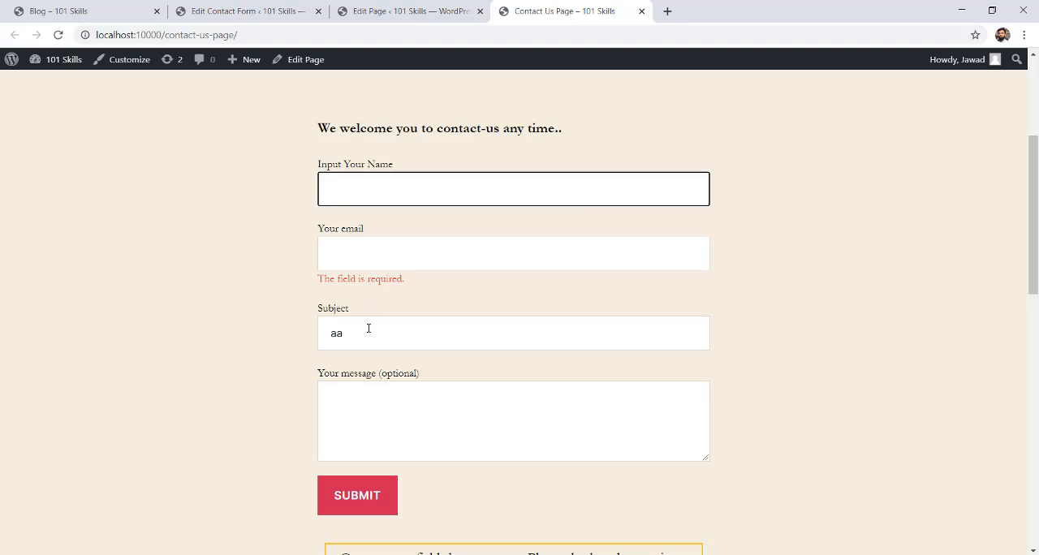
pyautogui.doubleClick(369, 327)
pyautogui.press('BackSpace')
pyautogui.click(355, 503)
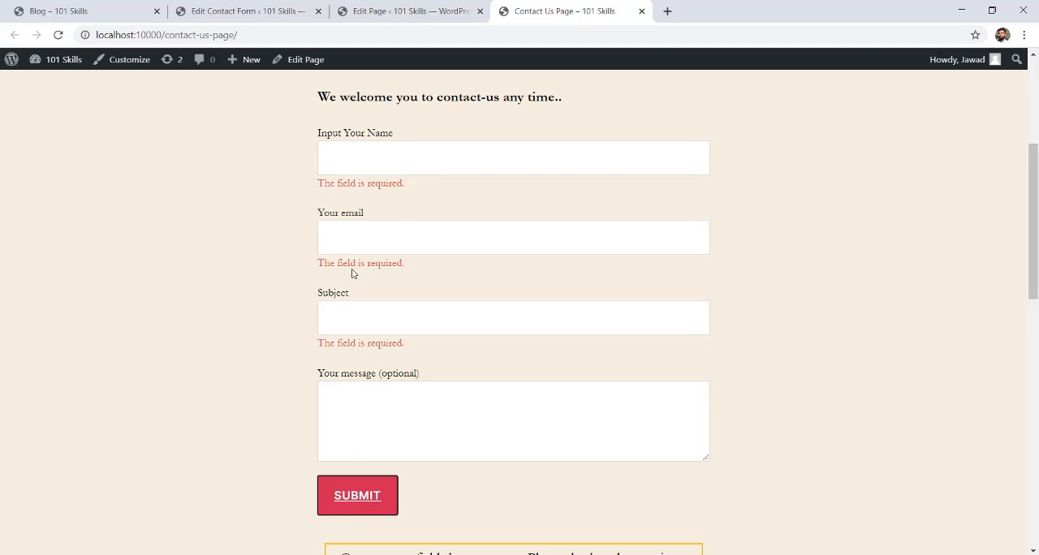
# Compare the form template's required tags with the validation messages on the published form.
pyautogui.click(251, 11)
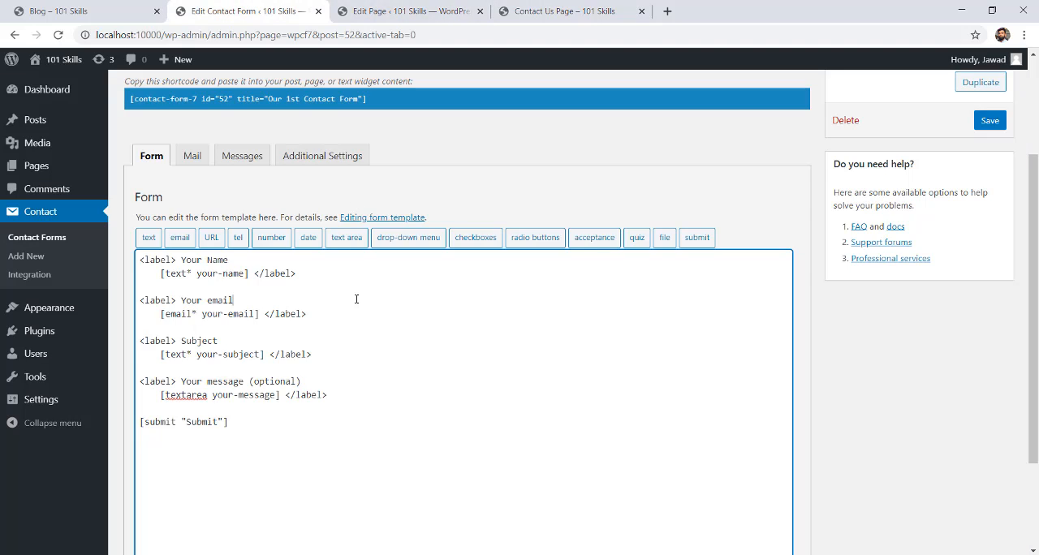
pyautogui.click(522, 7)
pyautogui.moveTo(1037, 225); pyautogui.dragTo(1036, 260)
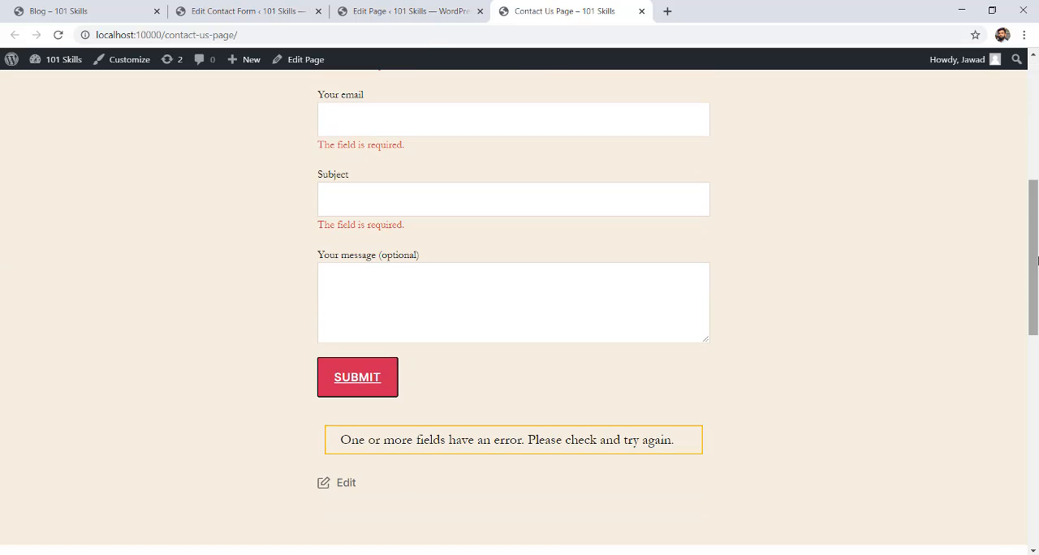
pyautogui.moveTo(1037, 260); pyautogui.dragTo(1037, 215)
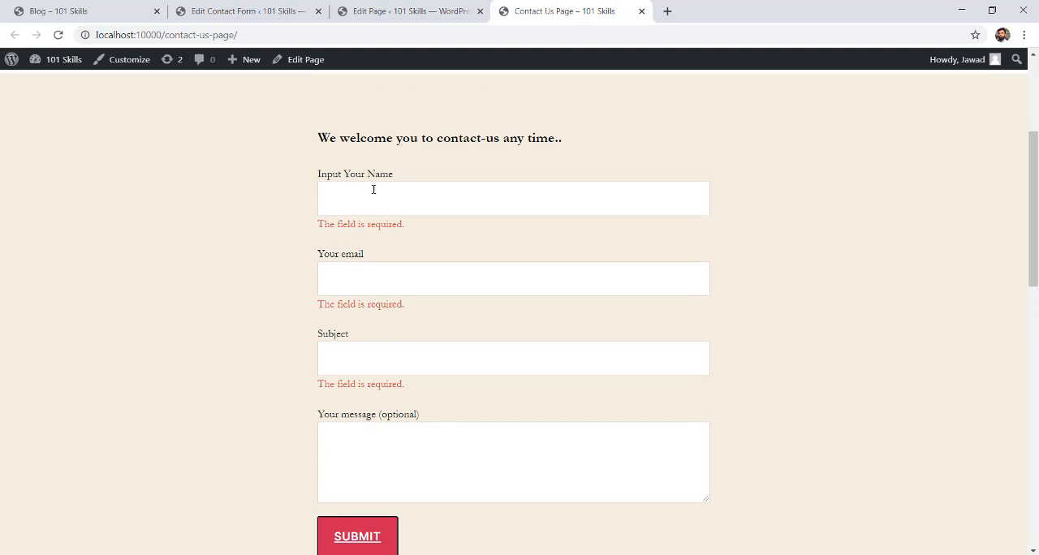
# Fill in the sender's name and e-mail address in the published contact form.
pyautogui.click(408, 195)
pyautogui.scroll(1, 993, 194)
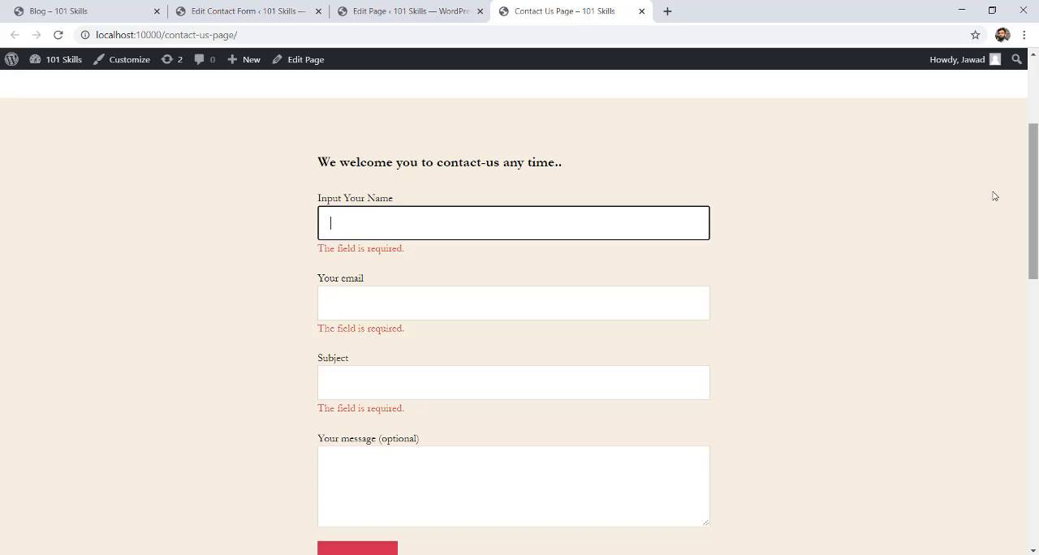
pyautogui.write('Jawad')
pyautogui.click(549, 305)
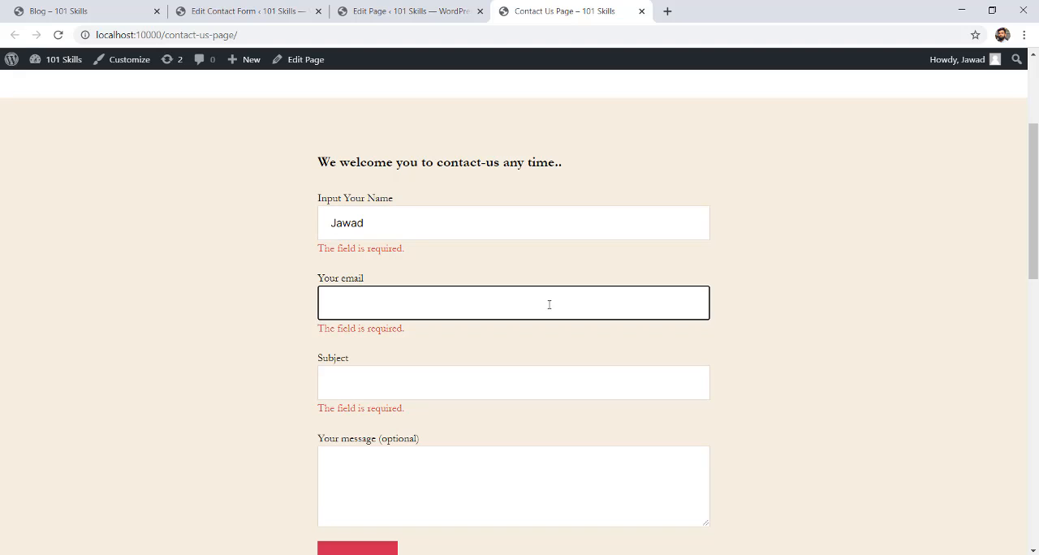
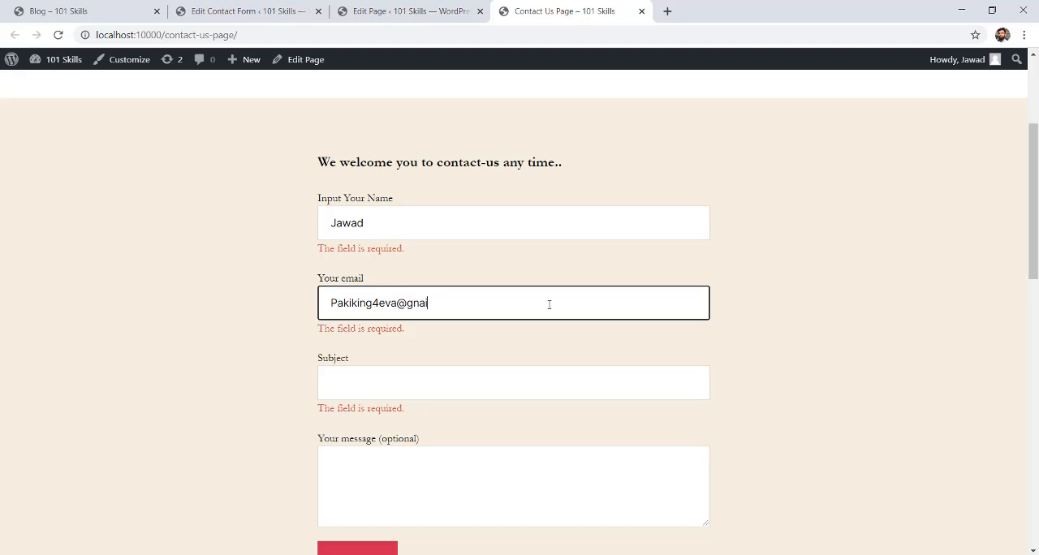
pyautogui.press('Tab')
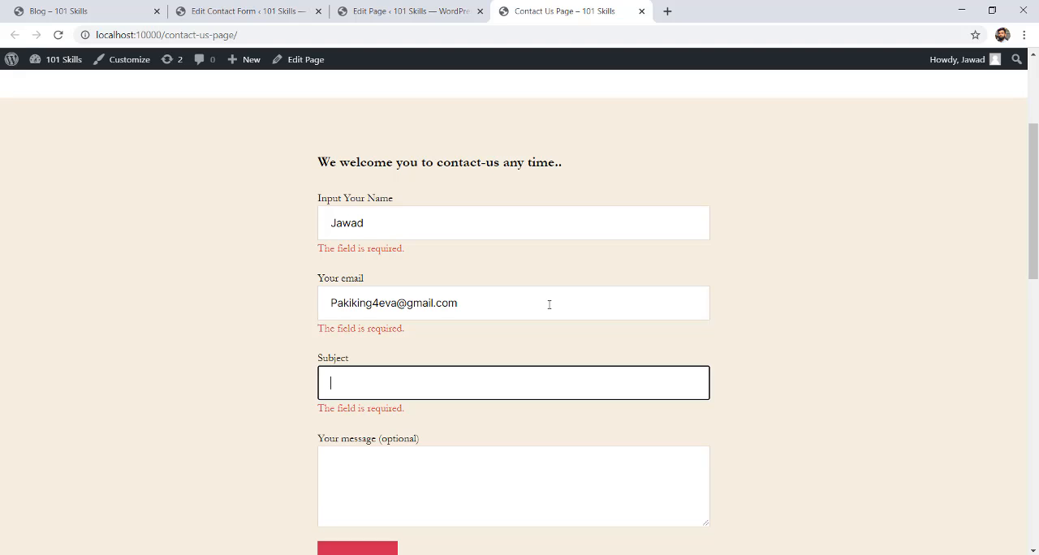
# Enter the subject "Check" and the message "hello It's me here.." in the published form.
pyautogui.write('Ce')
pyautogui.press('Tab')
pyautogui.write('hel')
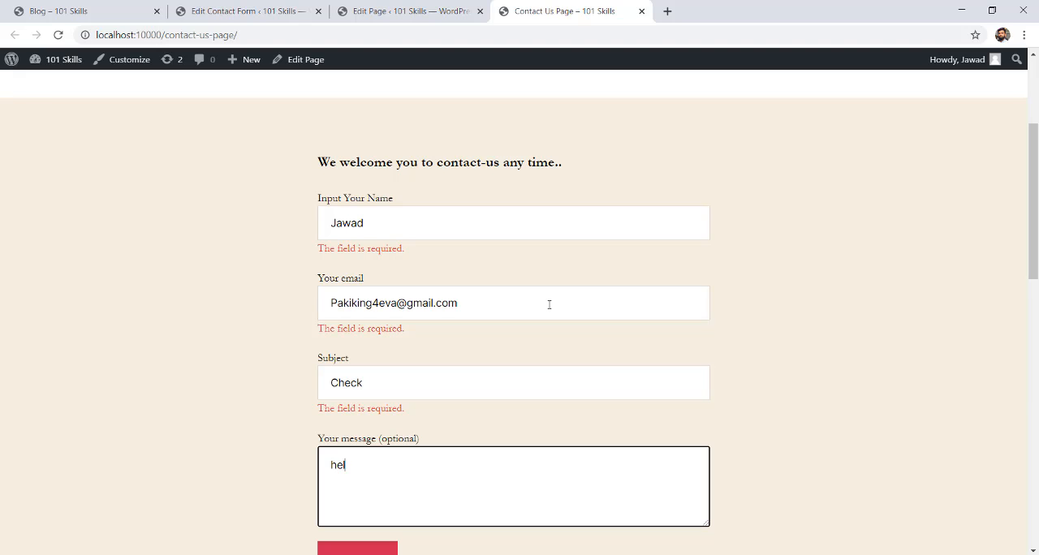
pyautogui.write("lo It's me here..")
pyautogui.click(885, 375)
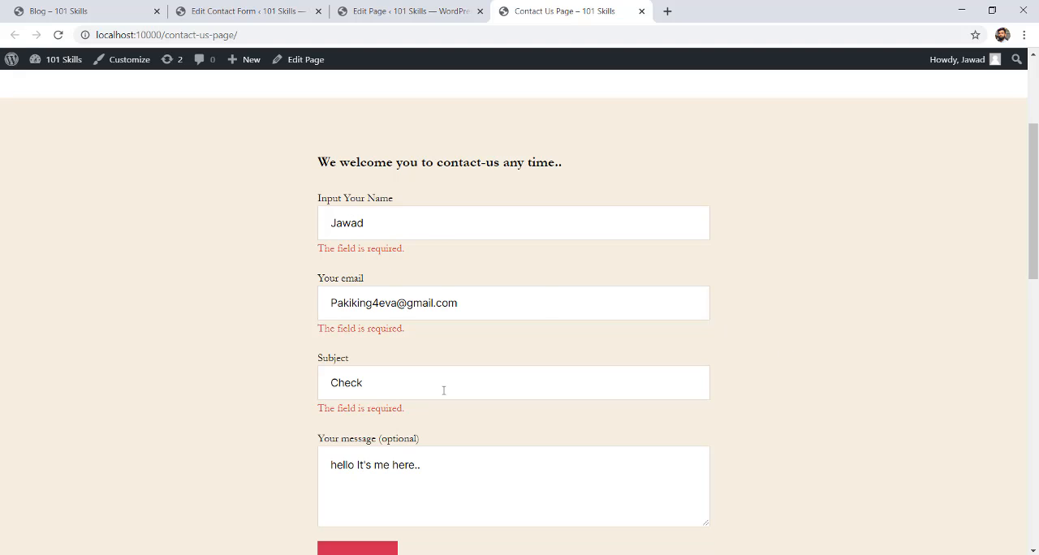
# Submit the completed contact form and read the response shown beneath it.
pyautogui.scroll(-1, 357, 454)
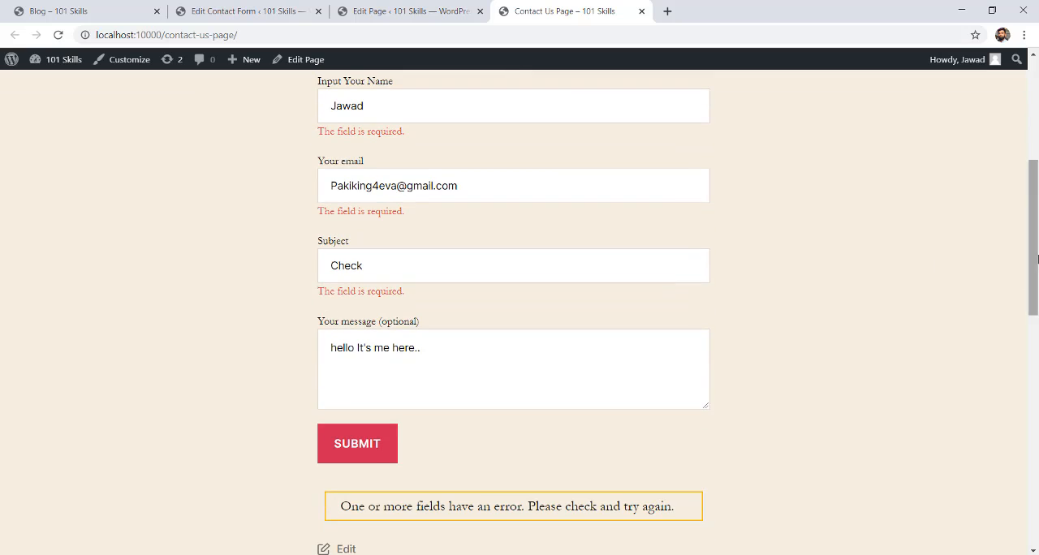
pyautogui.click(357, 443)
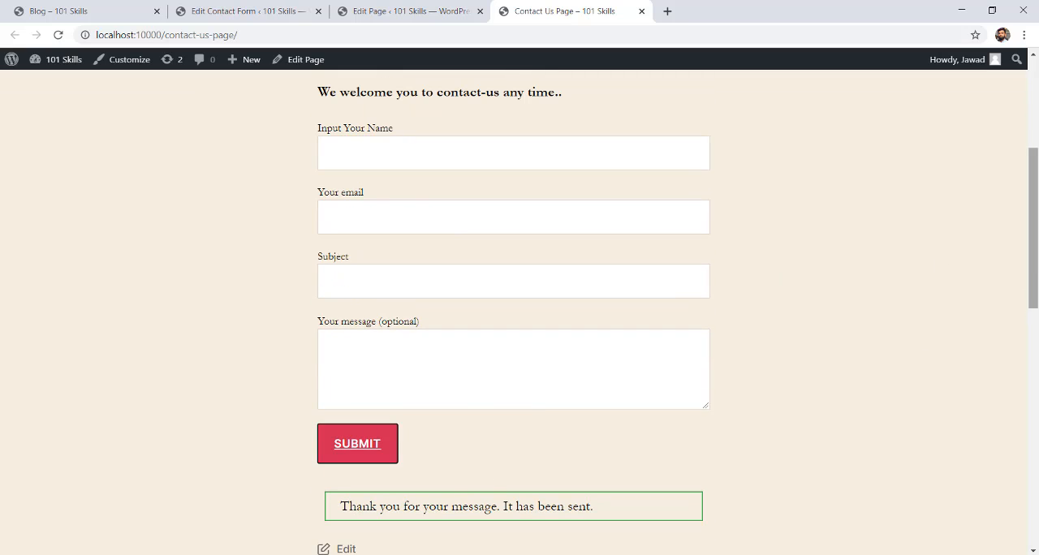
pyautogui.moveTo(1033, 265); pyautogui.dragTo(1024, 308)
pyautogui.moveTo(340, 372); pyautogui.dragTo(614, 374)
pyautogui.click(614, 373)
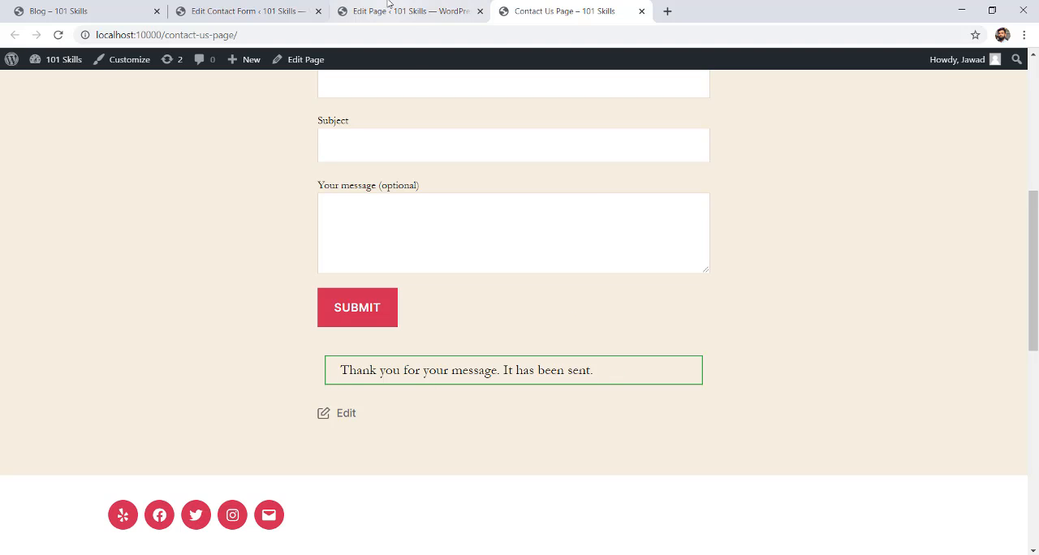
# Review the contact form's notification messages for successful and failed sending in the form editor.
pyautogui.click(208, 10)
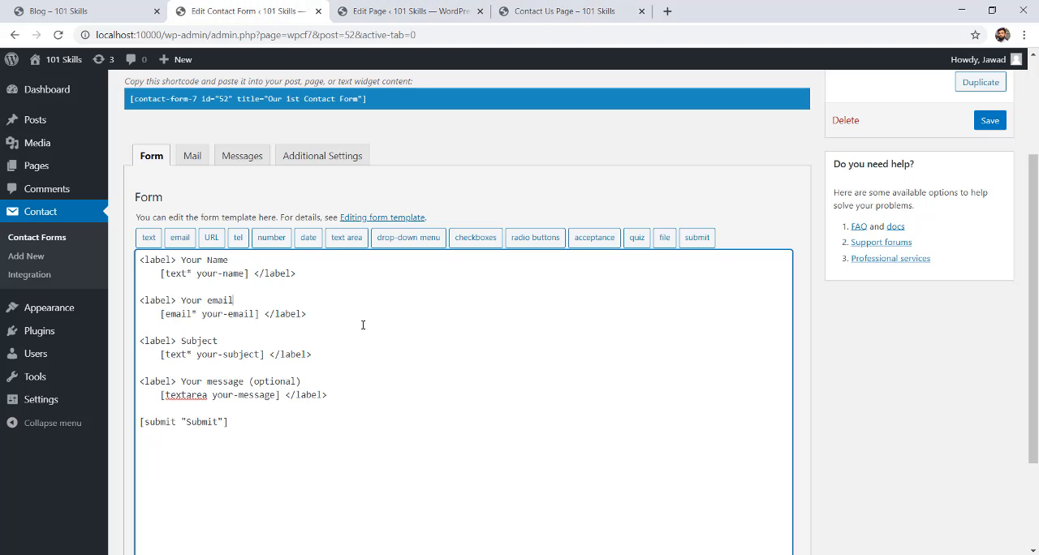
pyautogui.click(241, 158)
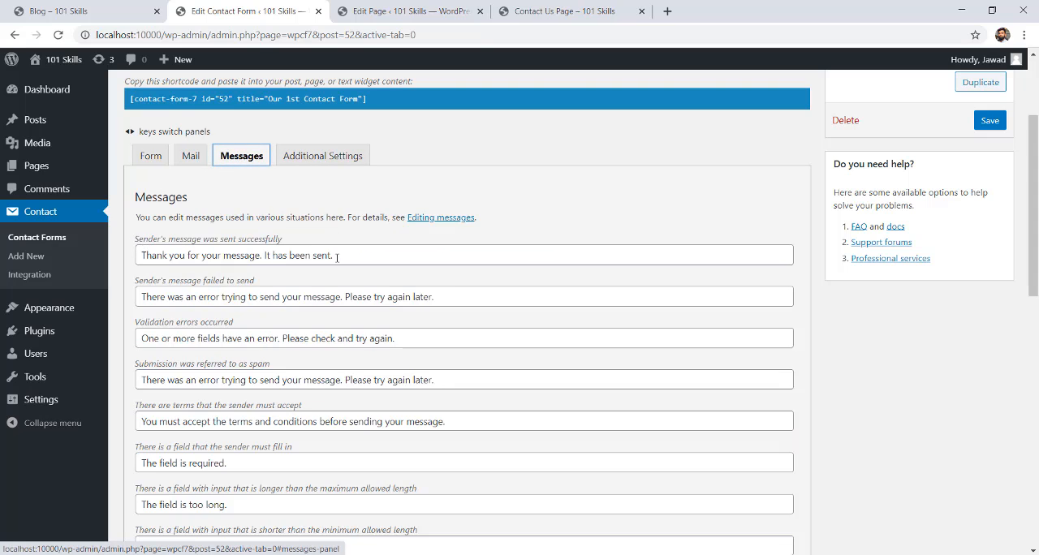
pyautogui.moveTo(337, 257); pyautogui.dragTo(147, 255)
pyautogui.click(142, 255)
pyautogui.click(176, 270)
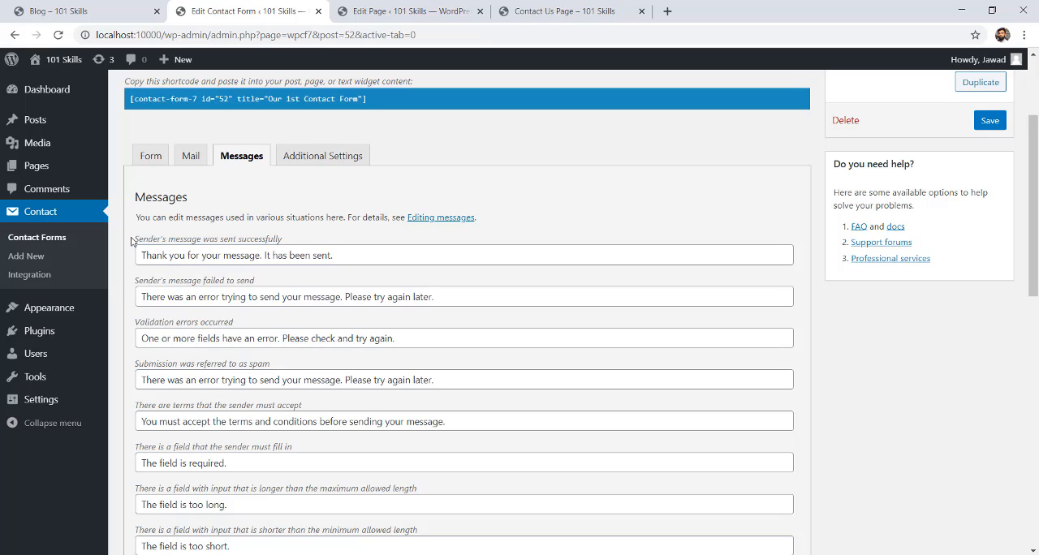
pyautogui.click(337, 256)
pyautogui.moveTo(338, 255); pyautogui.dragTo(137, 255)
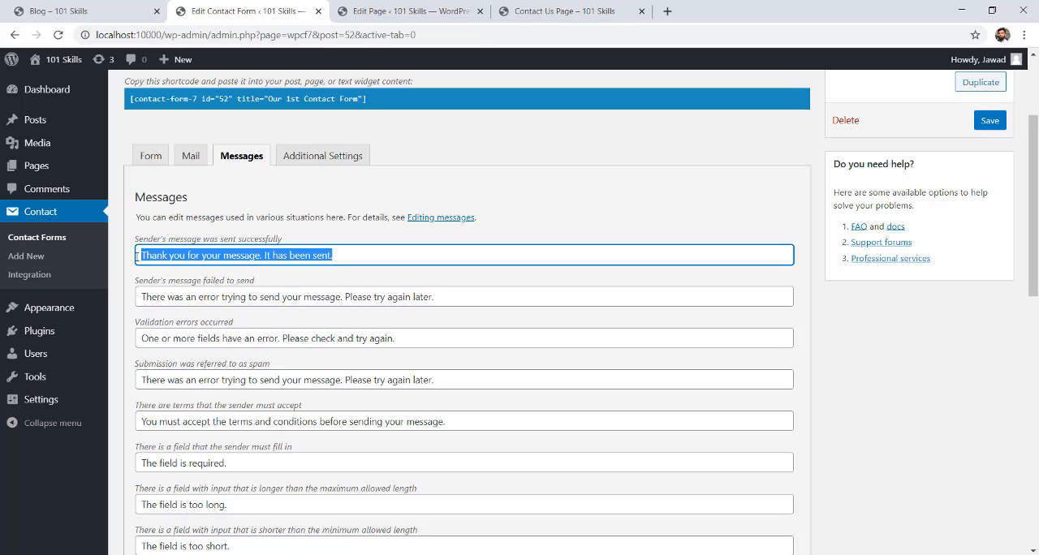
pyautogui.click(169, 261)
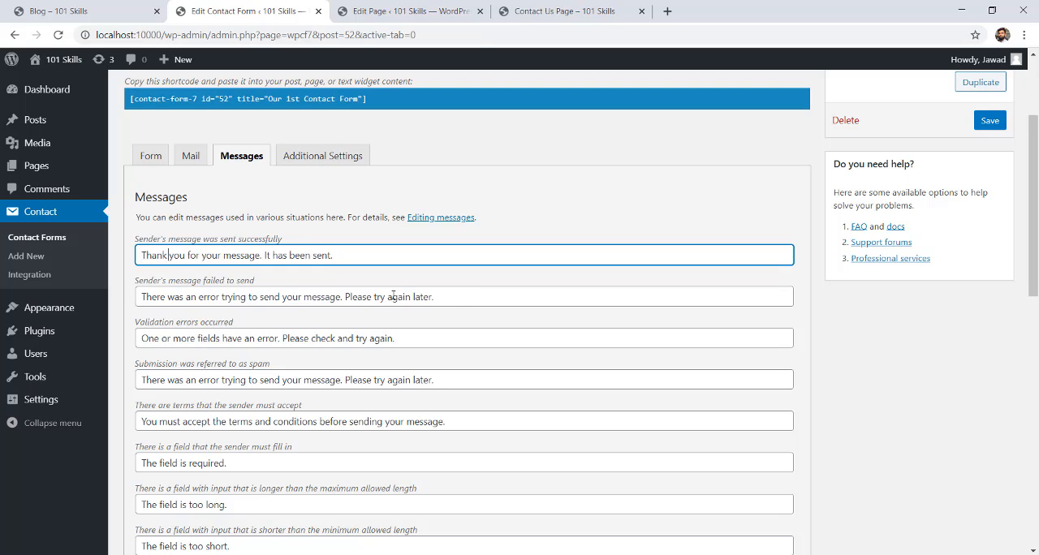
pyautogui.moveTo(443, 299); pyautogui.dragTo(124, 301)
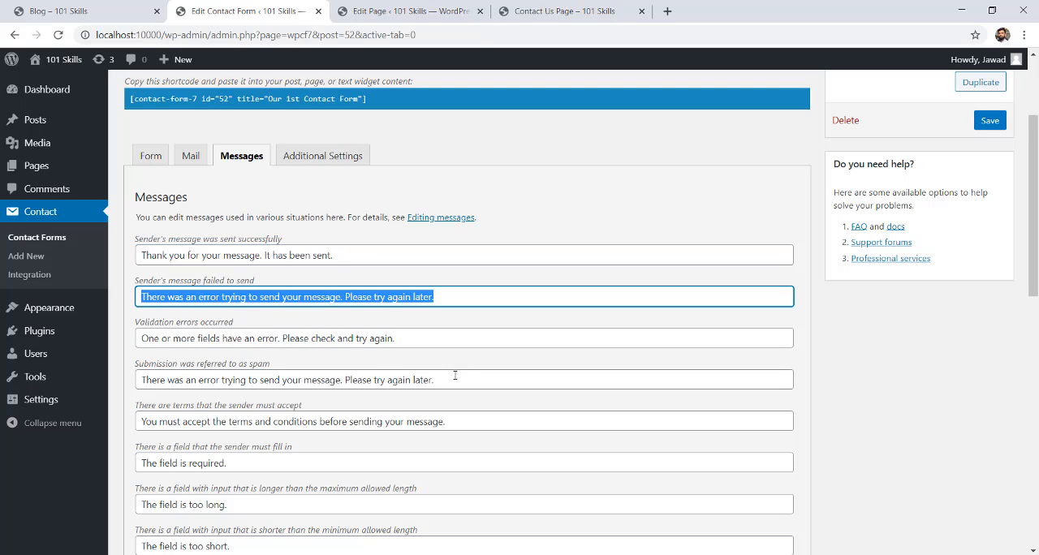
# View the contact form's additional settings and its mail template.
pyautogui.moveTo(1033, 235)
pyautogui.mouseDown()
pyautogui.moveTo(1033, 509)
pyautogui.moveTo(1033, 228)
pyautogui.mouseUp()
pyautogui.click(301, 220)
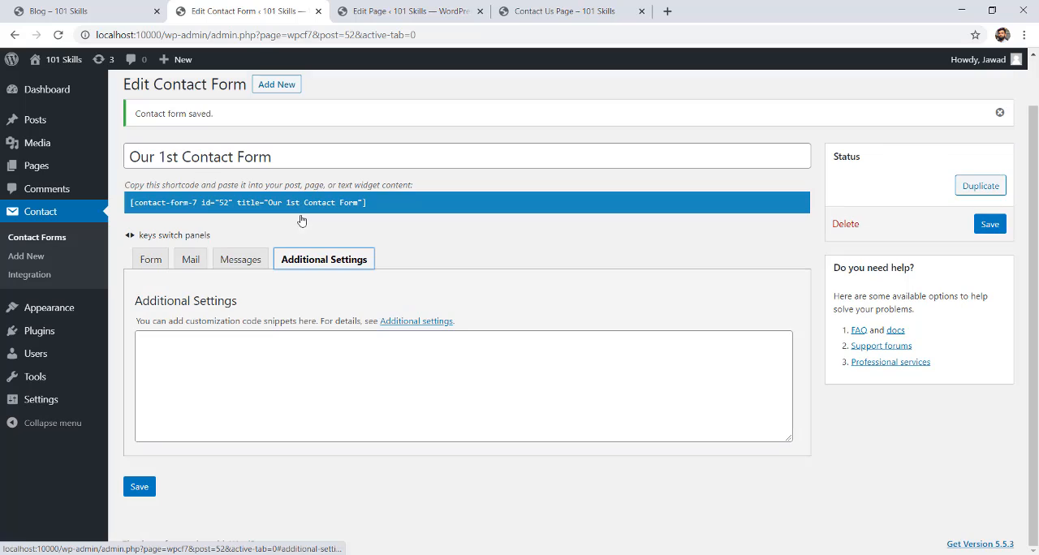
pyautogui.click(193, 261)
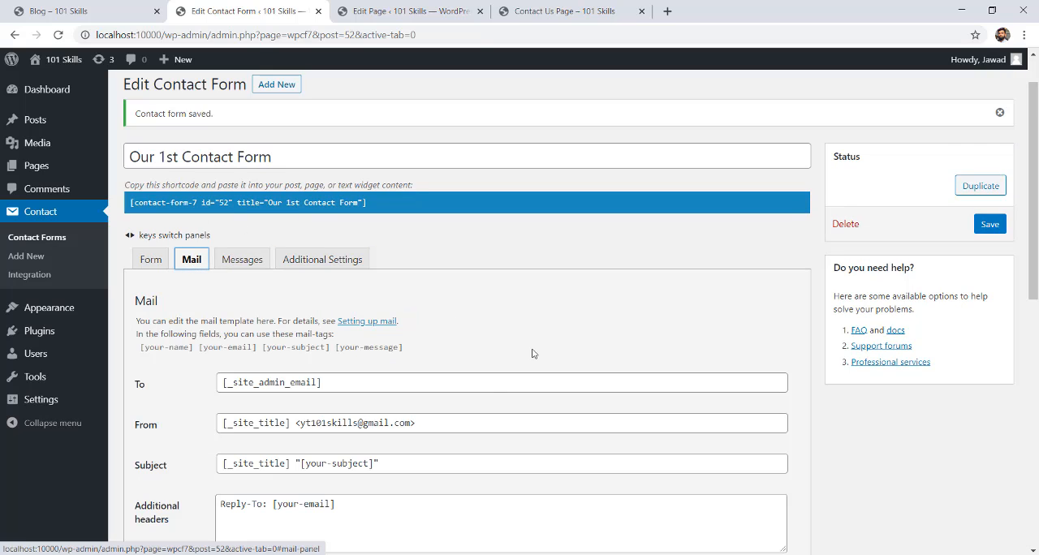
# Check the sender address in the contact form's mail template and open the Gmail inbox in a new tab.
pyautogui.moveTo(1033, 191); pyautogui.dragTo(1025, 221)
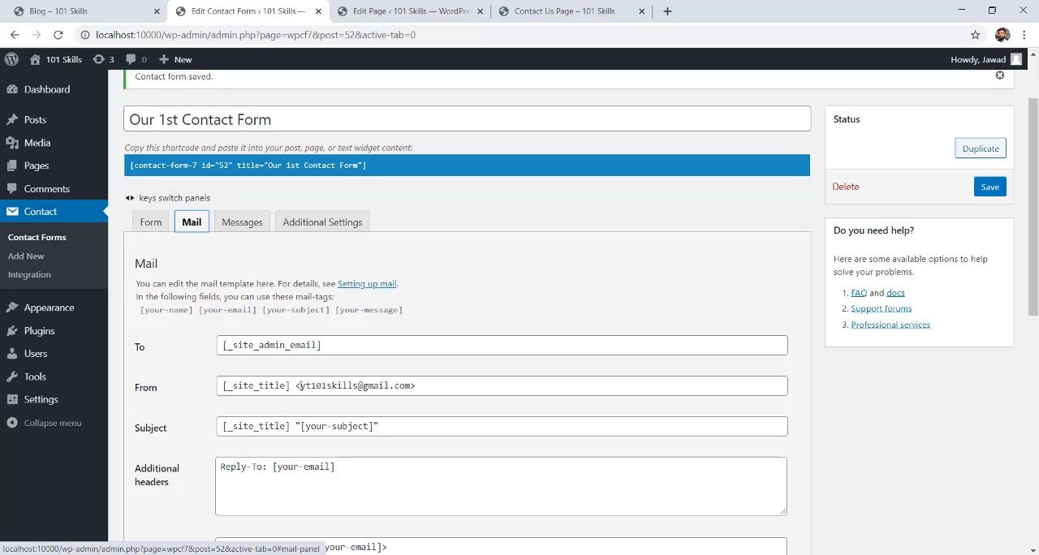
pyautogui.moveTo(299, 386); pyautogui.dragTo(406, 385)
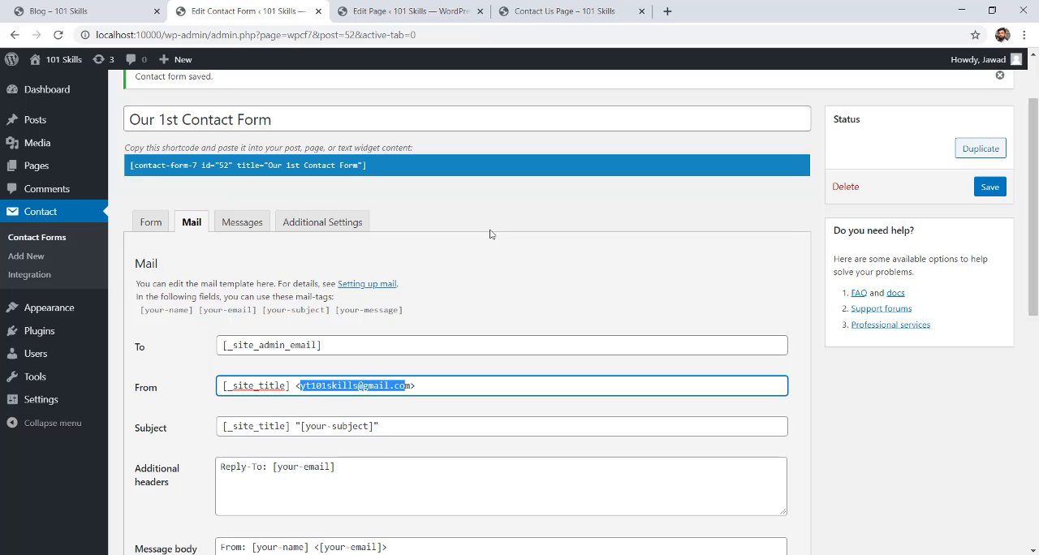
pyautogui.click(667, 11)
pyautogui.write('ma')
pyautogui.press('Return')
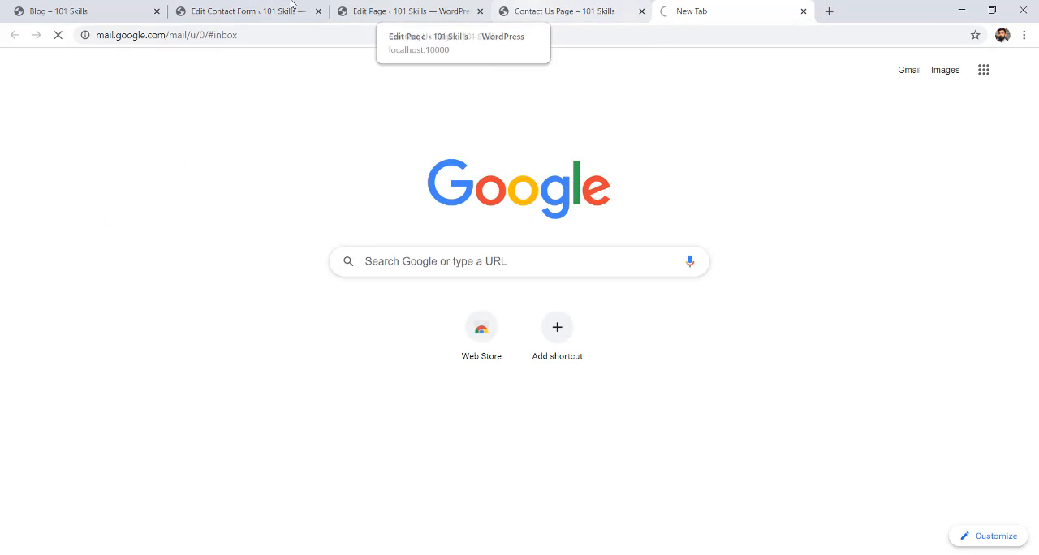
# Review the name, email, subject and message fields of the published form on the Contact Us page.
pyautogui.click(538, 9)
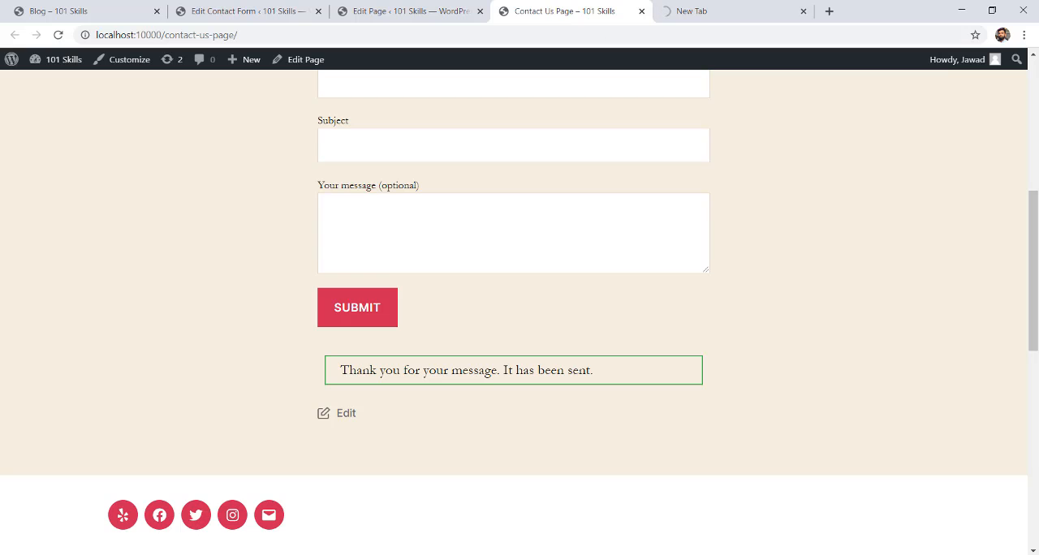
pyautogui.moveTo(1035, 287); pyautogui.dragTo(1033, 226)
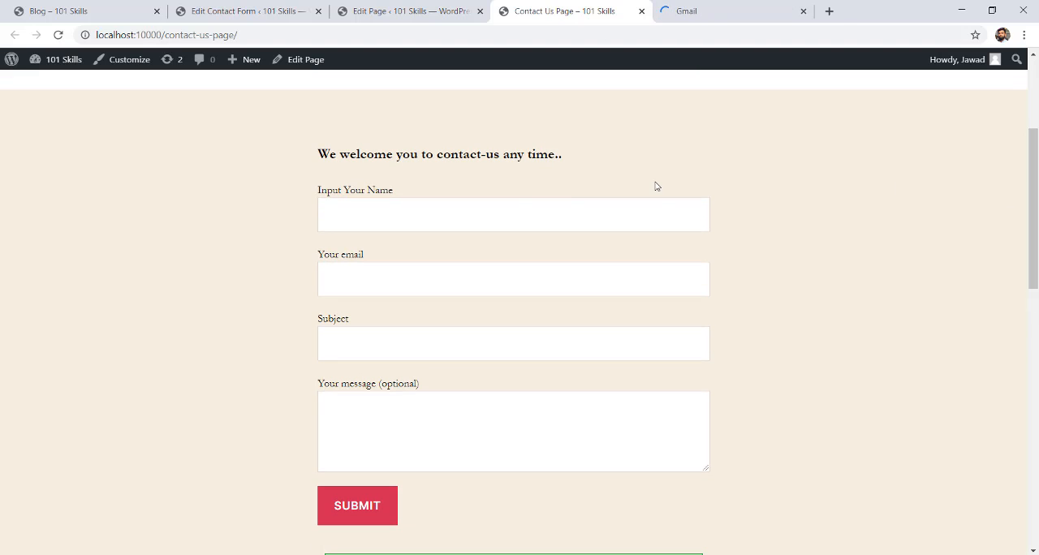
pyautogui.click(399, 204)
pyautogui.click(401, 284)
pyautogui.click(403, 313)
pyautogui.click(417, 406)
pyautogui.click(660, 110)
# Check the Gmail inbox and return to the published Contact Us page.
pyautogui.click(688, 6)
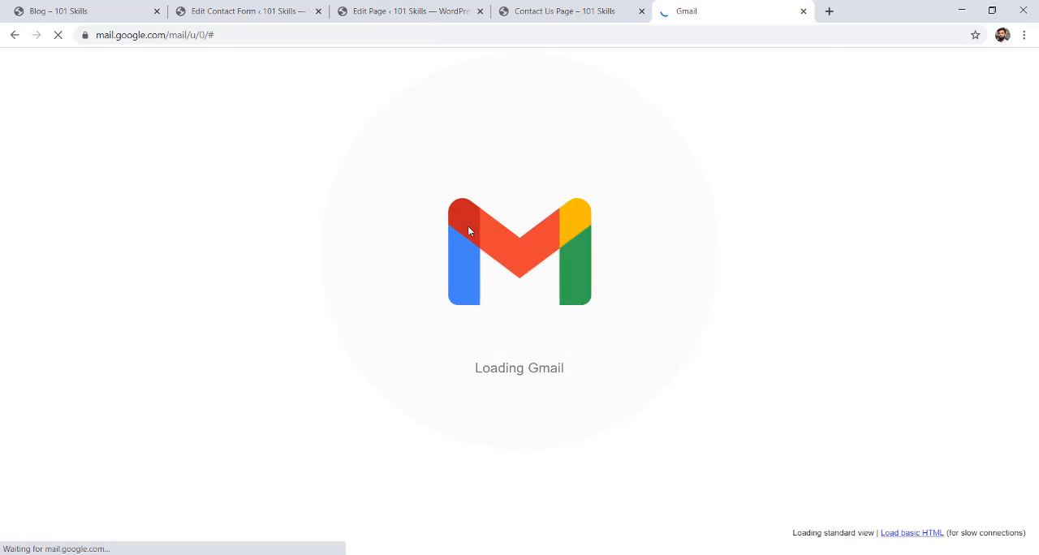
pyautogui.click(584, 4)
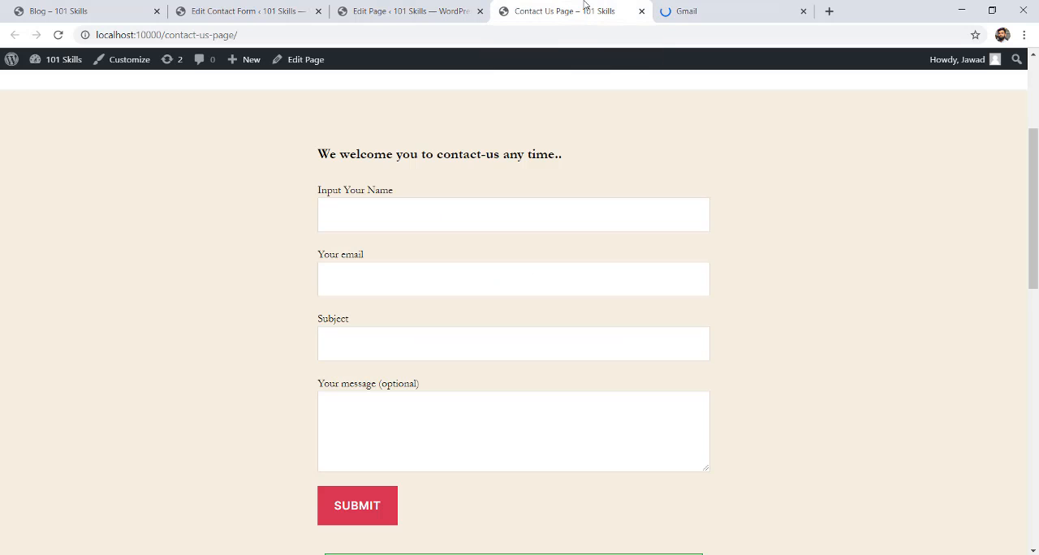
pyautogui.click(365, 6)
pyautogui.click(563, 7)
# Delete the Subject label and its your-subject text tag from the Customized form's template.
pyautogui.click(224, 8)
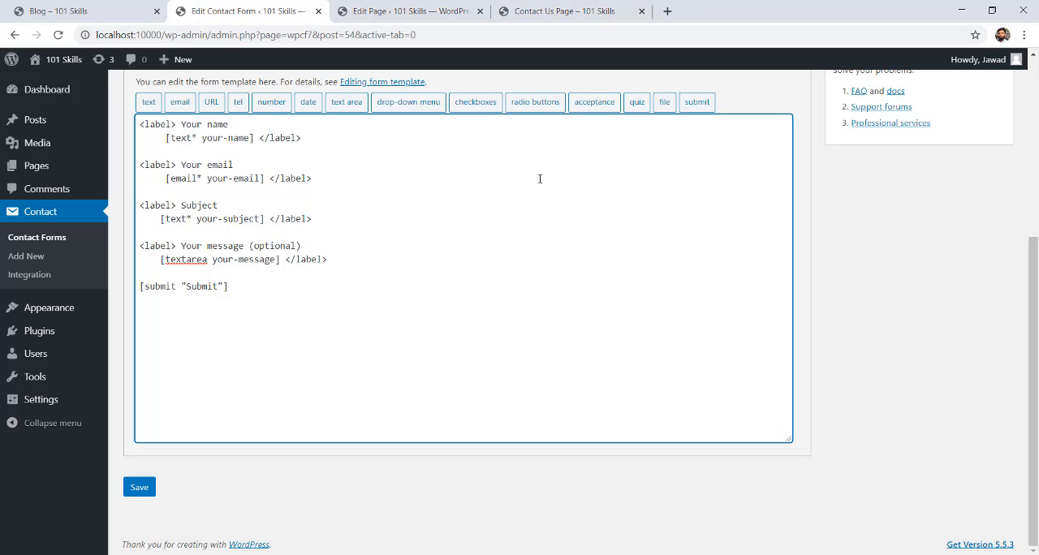
pyautogui.scroll(2, 1036, 276)
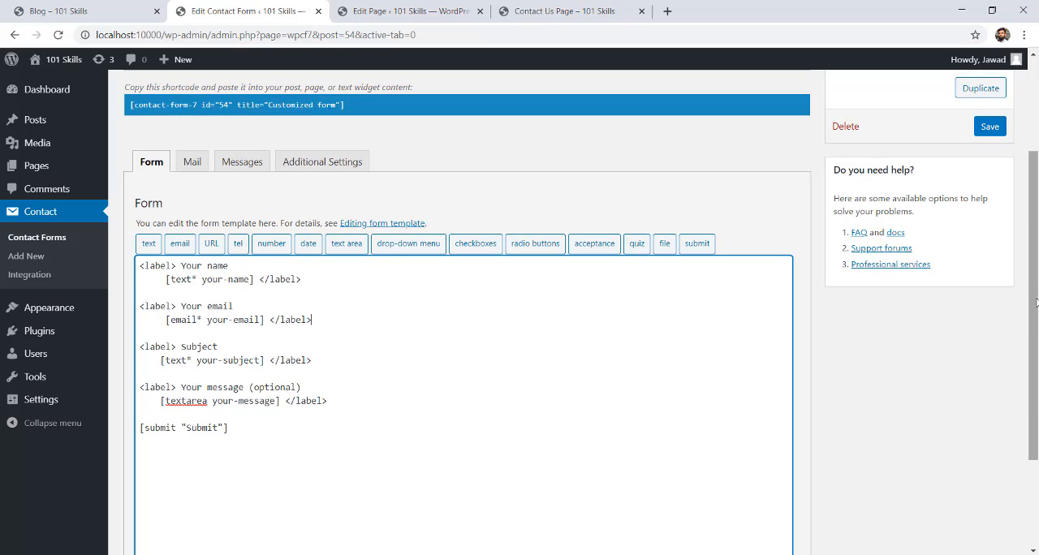
pyautogui.scroll(1, 1037, 276)
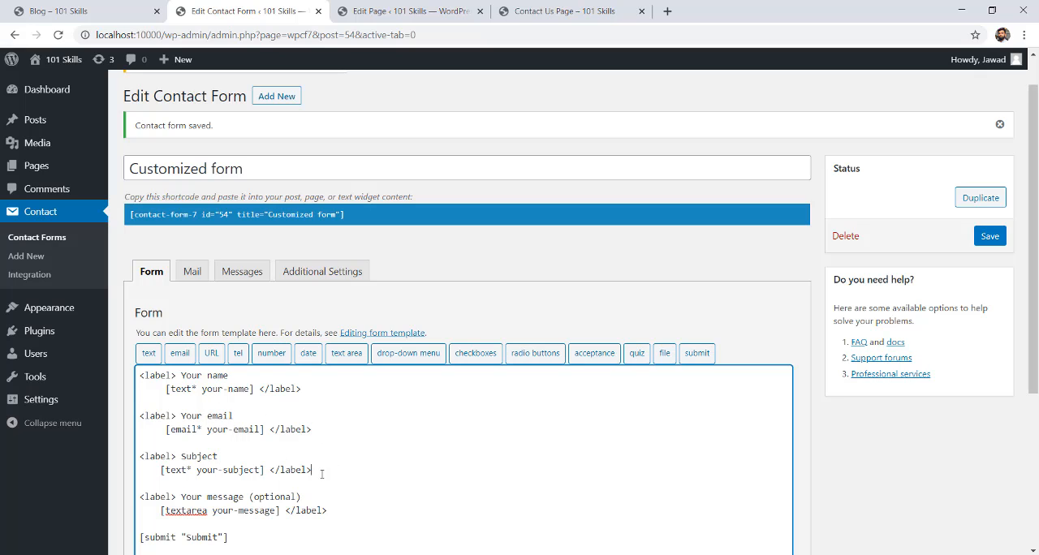
pyautogui.moveTo(321, 474); pyautogui.dragTo(149, 460)
pyautogui.press('BackSpace')
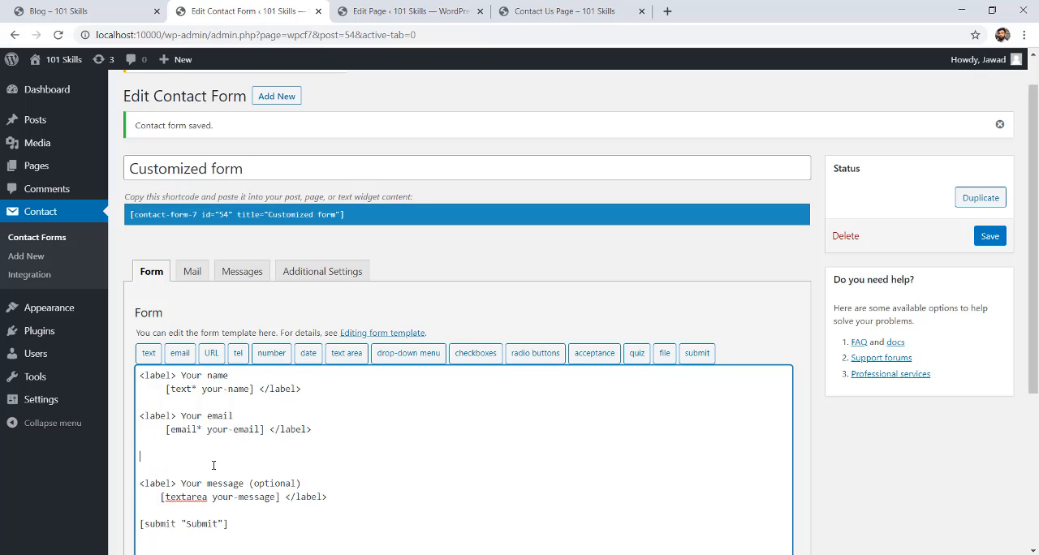
# Generate a telephone form tag in place of the removed subject field and name it Telephone.
pyautogui.click(238, 359)
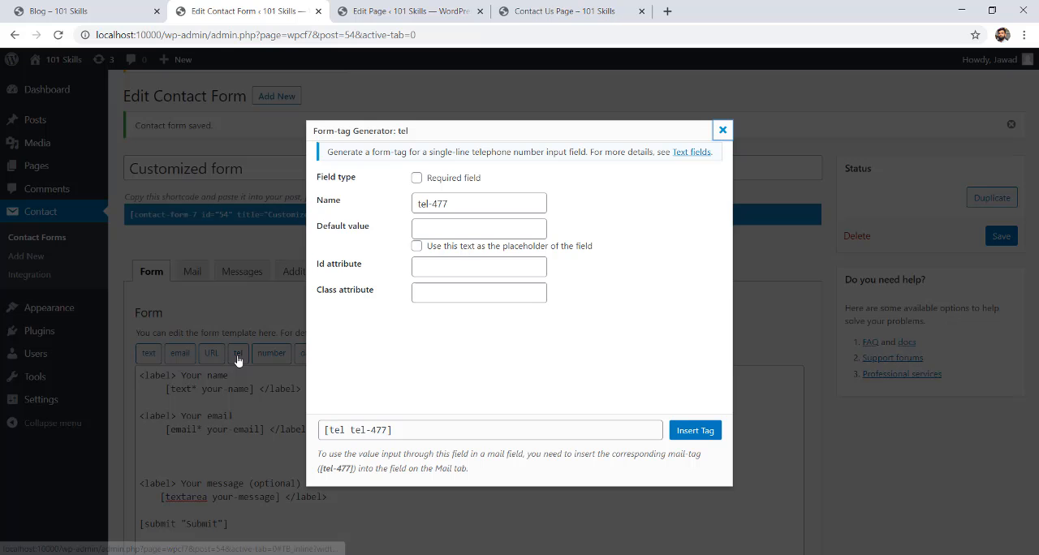
pyautogui.click(416, 178)
pyautogui.click(416, 178)
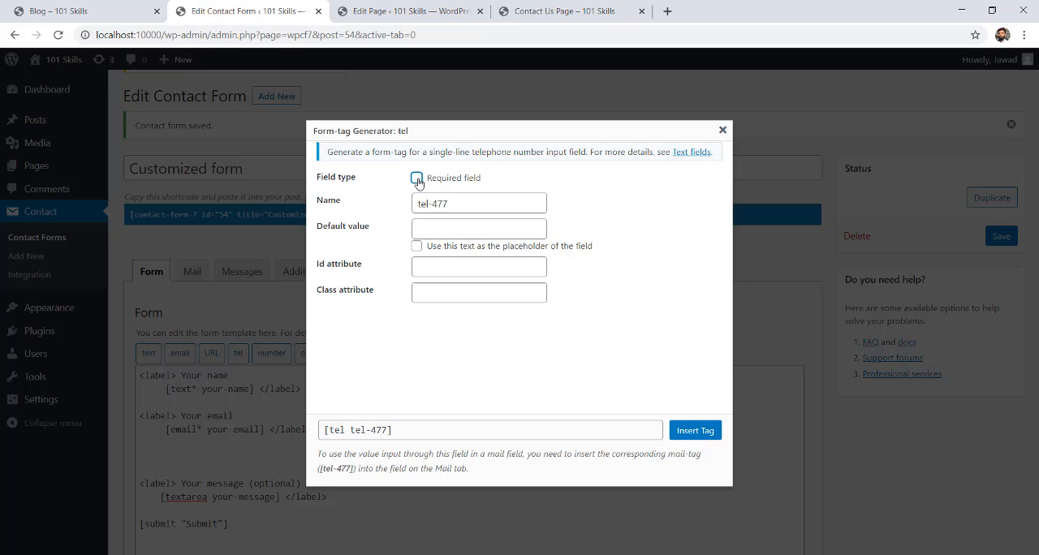
pyautogui.click(416, 179)
pyautogui.click(416, 179)
pyautogui.click(417, 179)
pyautogui.click(416, 179)
pyautogui.click(417, 179)
pyautogui.click(416, 179)
pyautogui.moveTo(457, 204); pyautogui.dragTo(387, 209)
pyautogui.write('T')
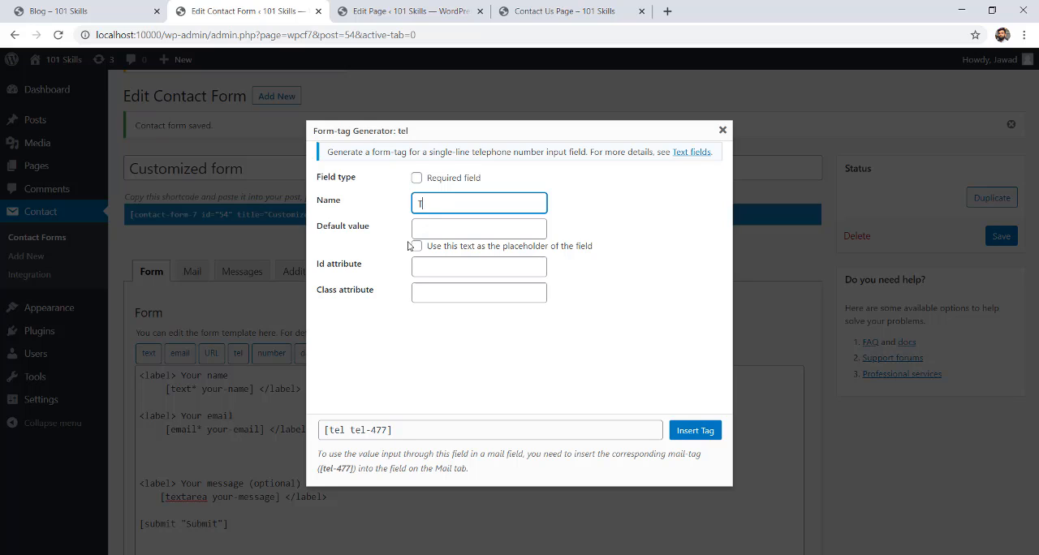
pyautogui.write('elephone')
# Insert the Telephone tag as a required field and save the Customized form.
pyautogui.click(438, 226)
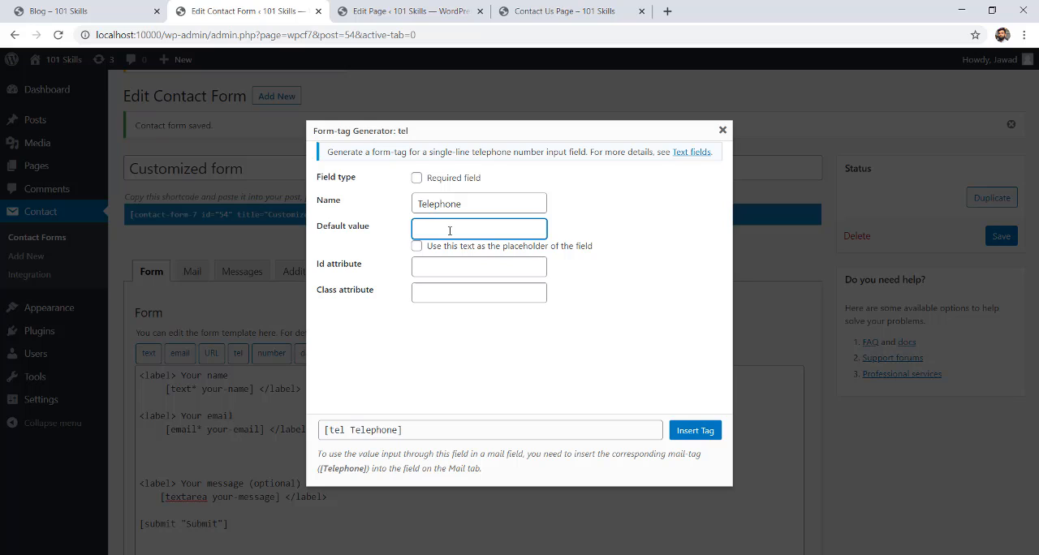
pyautogui.click(436, 270)
pyautogui.click(448, 293)
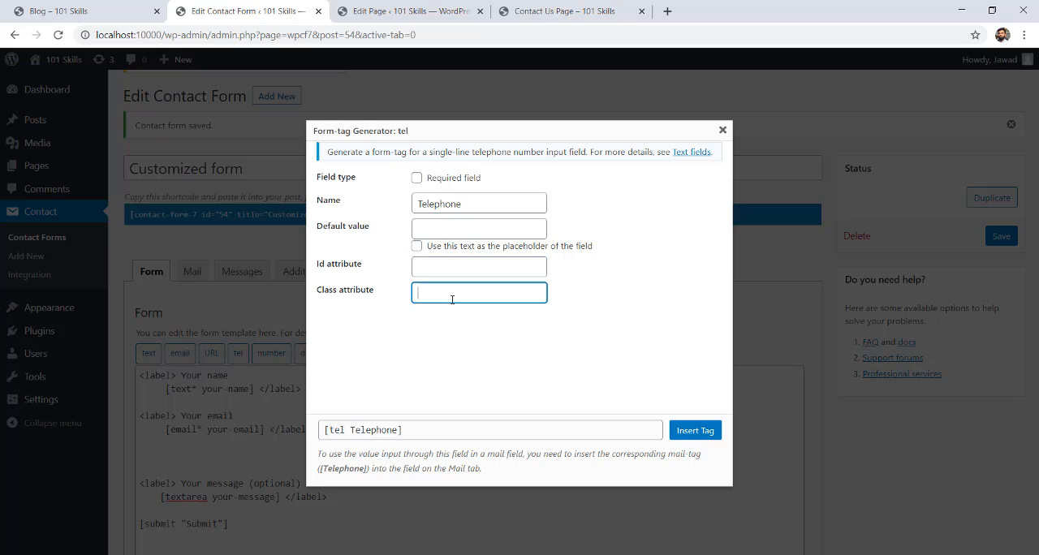
pyautogui.click(416, 178)
pyautogui.click(695, 432)
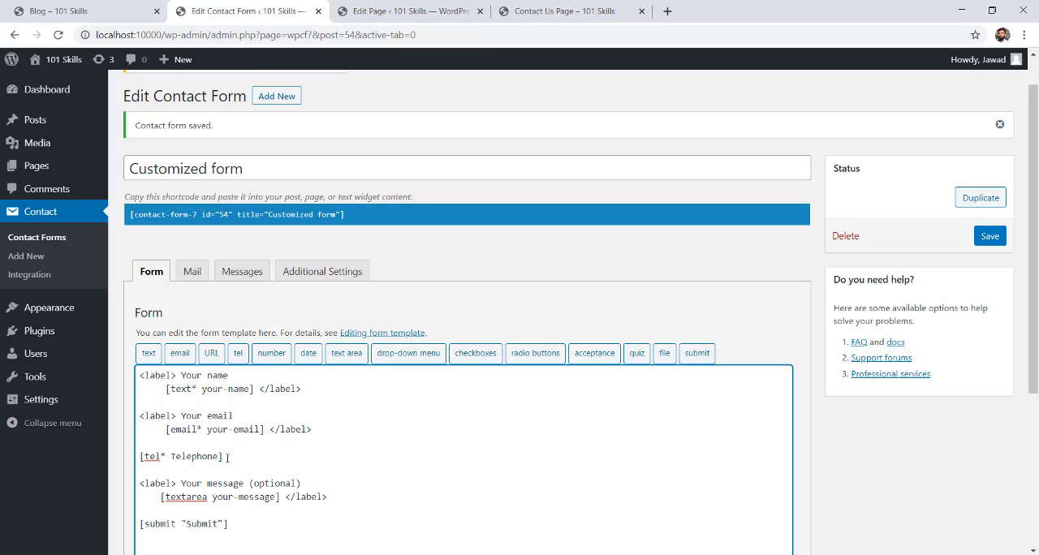
pyautogui.click(990, 237)
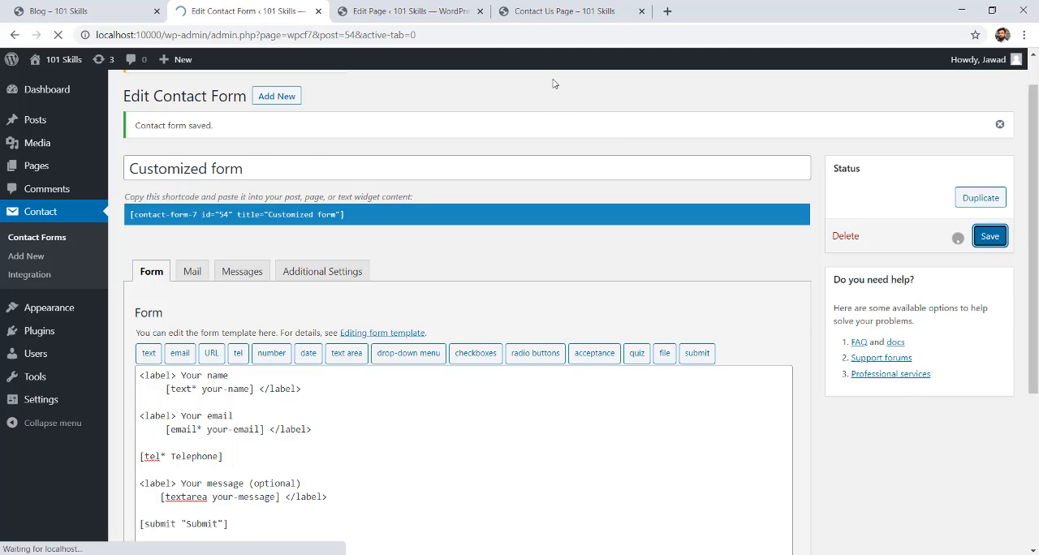
# Reload the Contact Us page and examine the new telephone field in the customized form.
pyautogui.click(565, 11)
pyautogui.click(58, 35)
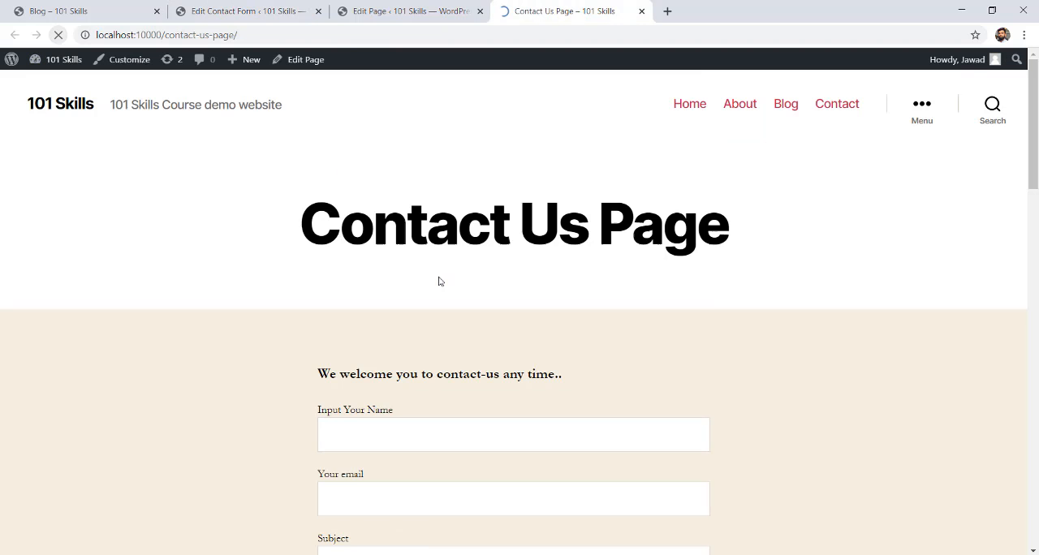
pyautogui.scroll(-5, 859, 348)
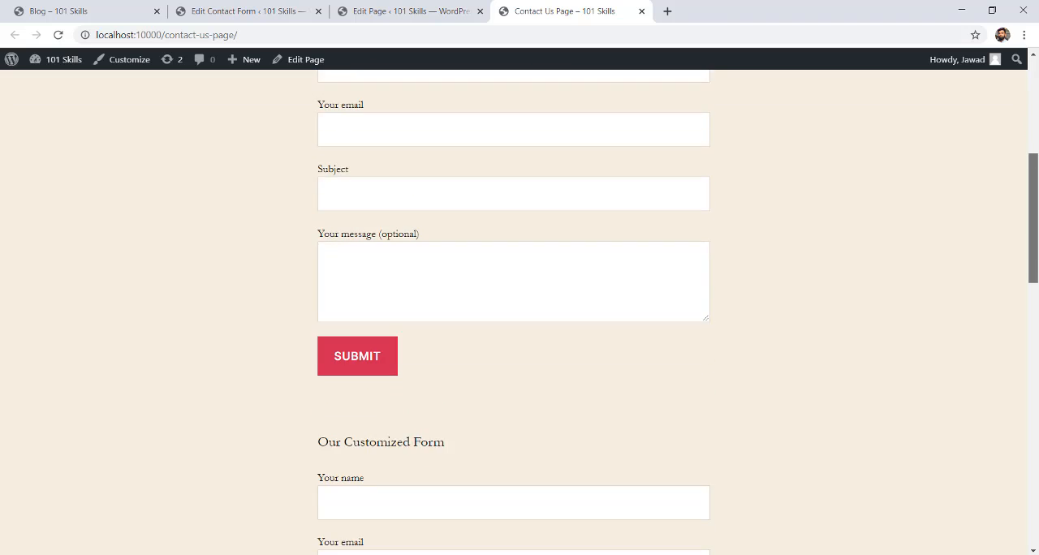
pyautogui.scroll(-5, 456, 328)
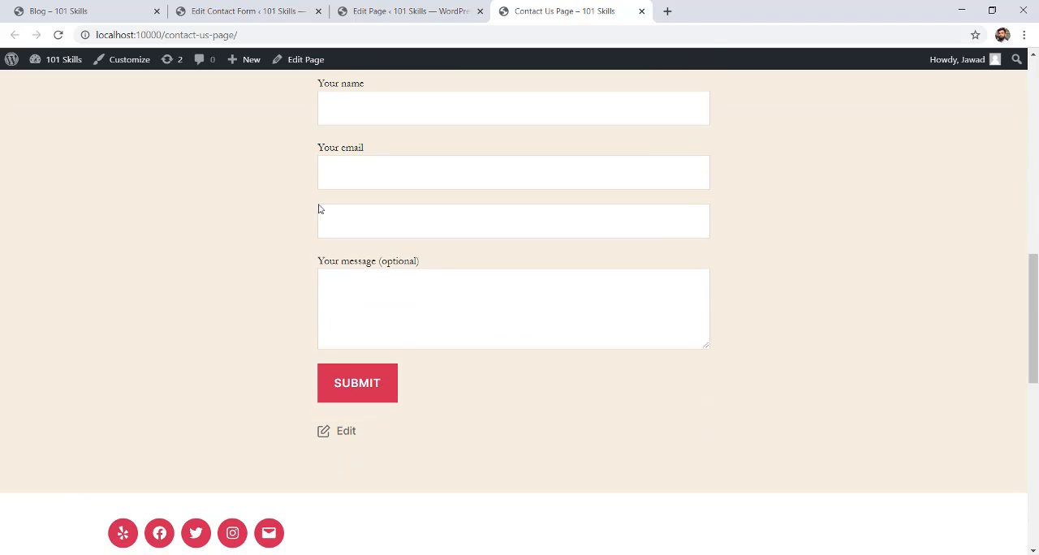
pyautogui.click(319, 209)
pyautogui.click(320, 202)
pyautogui.click(339, 216)
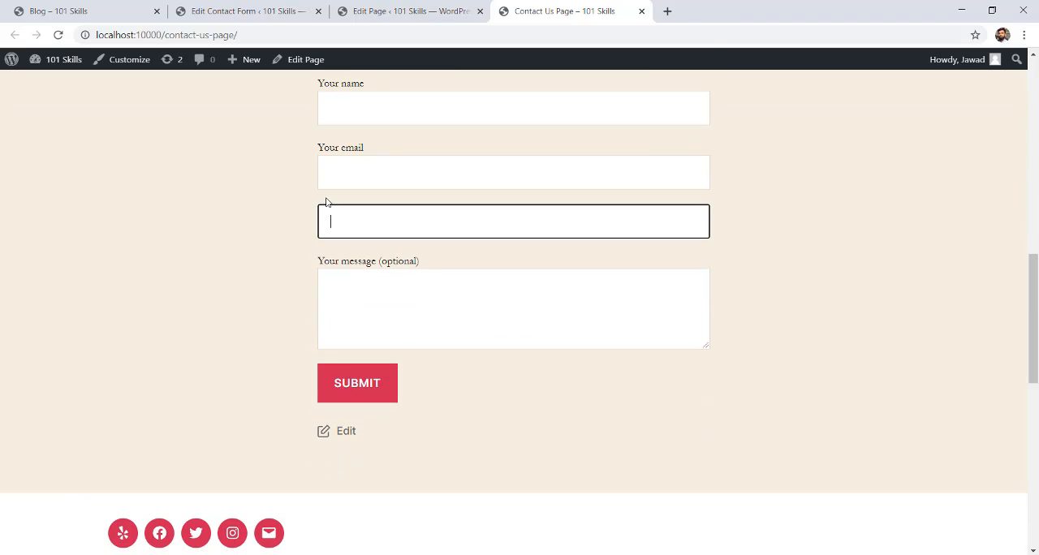
pyautogui.click(338, 218)
# Add the line "<label> Your Tel Number" directly above the Telephone tag in the Customized form's template.
pyautogui.click(280, 6)
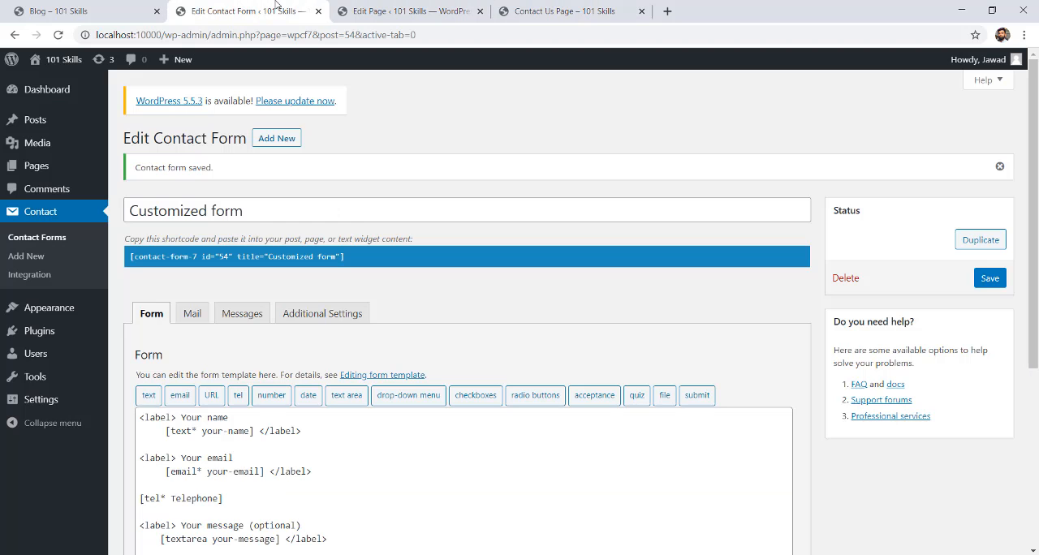
pyautogui.scroll(-1, 346, 248)
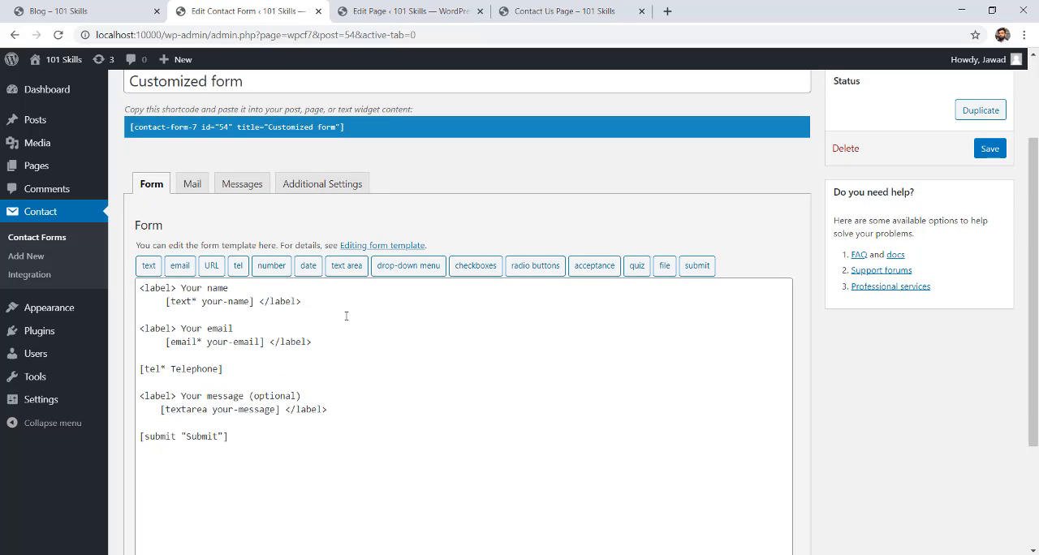
pyautogui.click(146, 355)
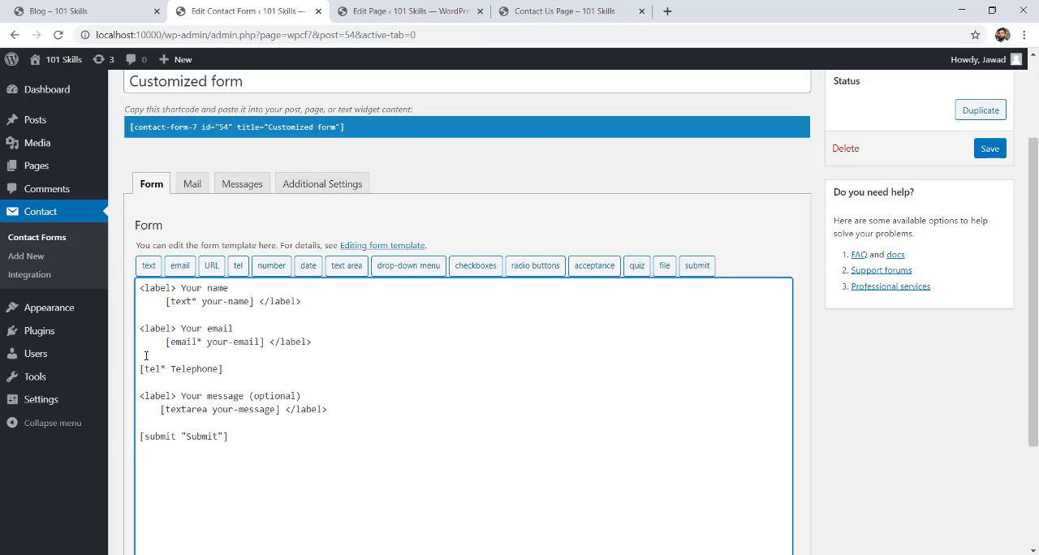
pyautogui.press('Return')
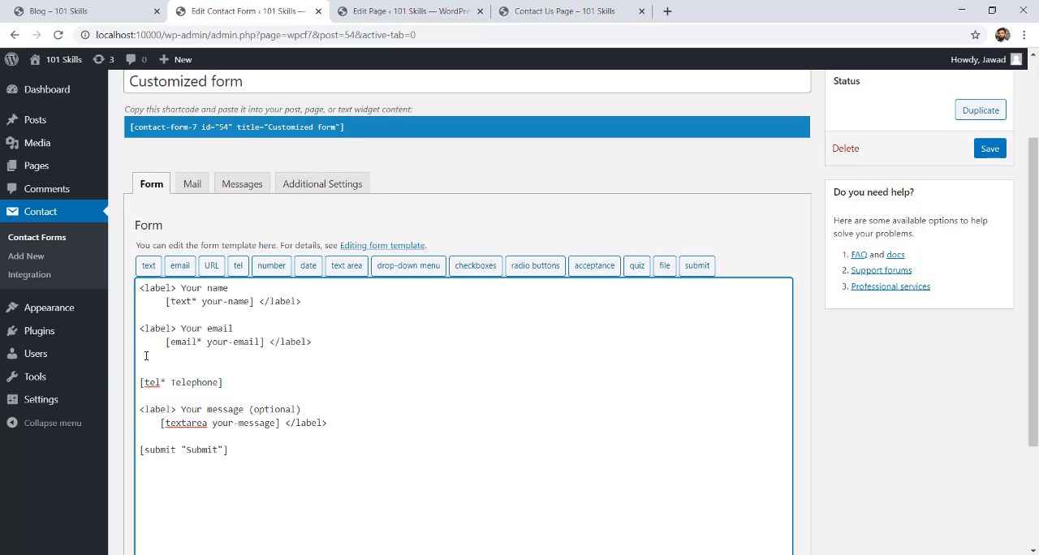
pyautogui.write('<label> YOu')
pyautogui.press('BackSpace')
pyautogui.press('BackSpace')
pyautogui.write('our Tel Number')
# Close the telephone label with "</label>" after the Telephone tag and save the form.
pyautogui.click(236, 383)
pyautogui.moveTo(140, 383); pyautogui.dragTo(222, 382)
pyautogui.click(242, 385)
pyautogui.write('</')
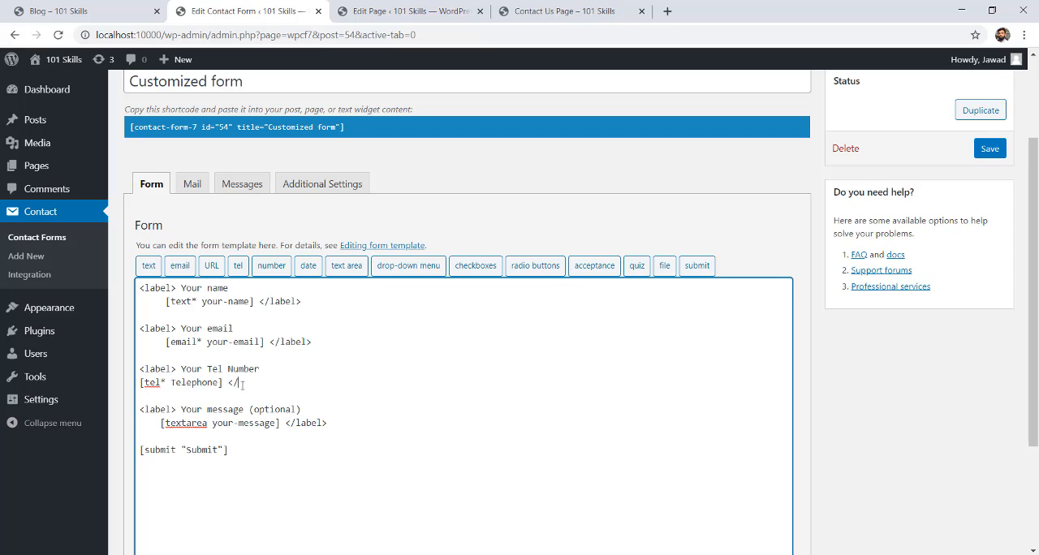
pyautogui.write('labe;')
pyautogui.write('l')
pyautogui.write('?')
pyautogui.write('>')
pyautogui.click(991, 149)
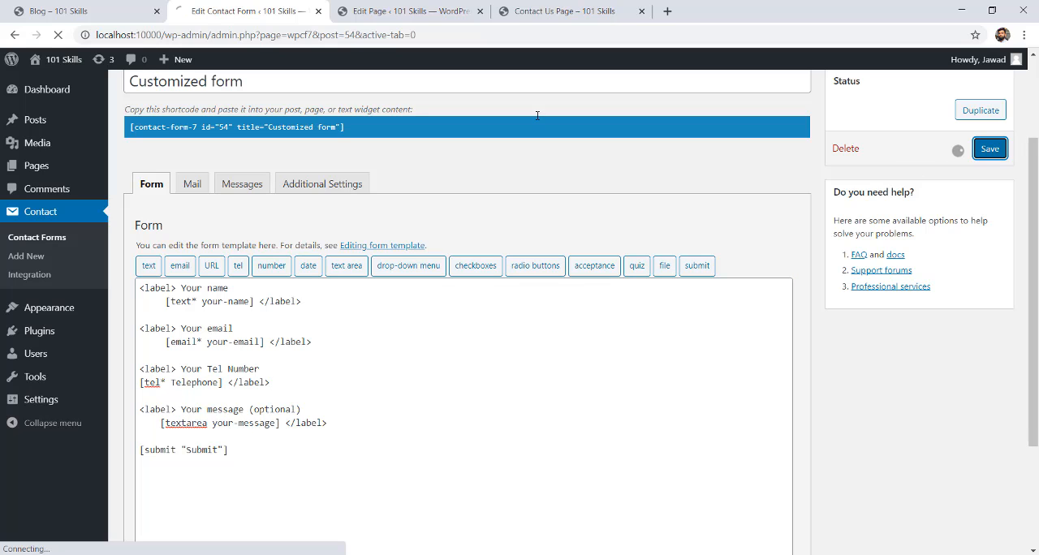
# Reload the Contact Us page and check the label above the customized form's telephone field.
pyautogui.click(536, 11)
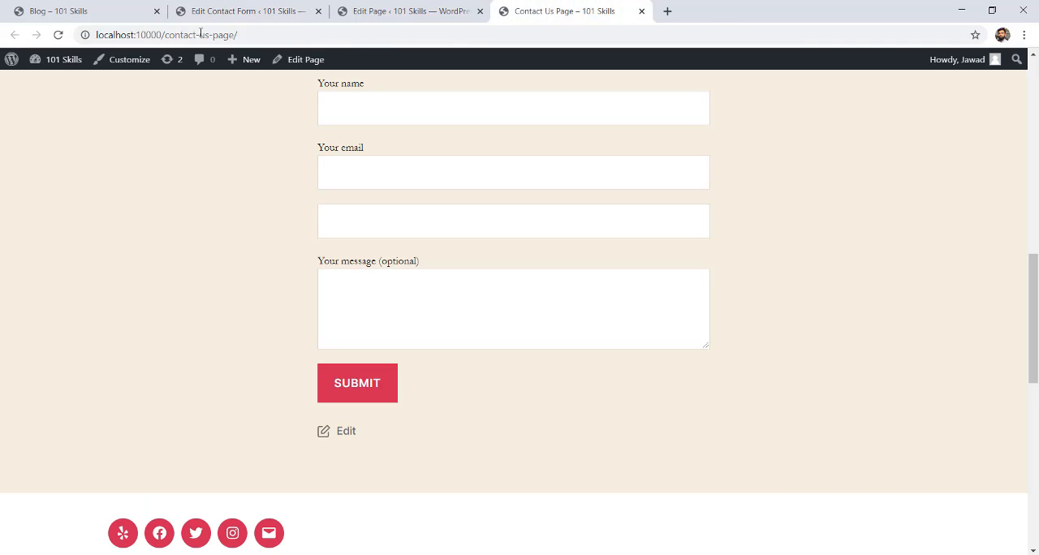
pyautogui.click(58, 35)
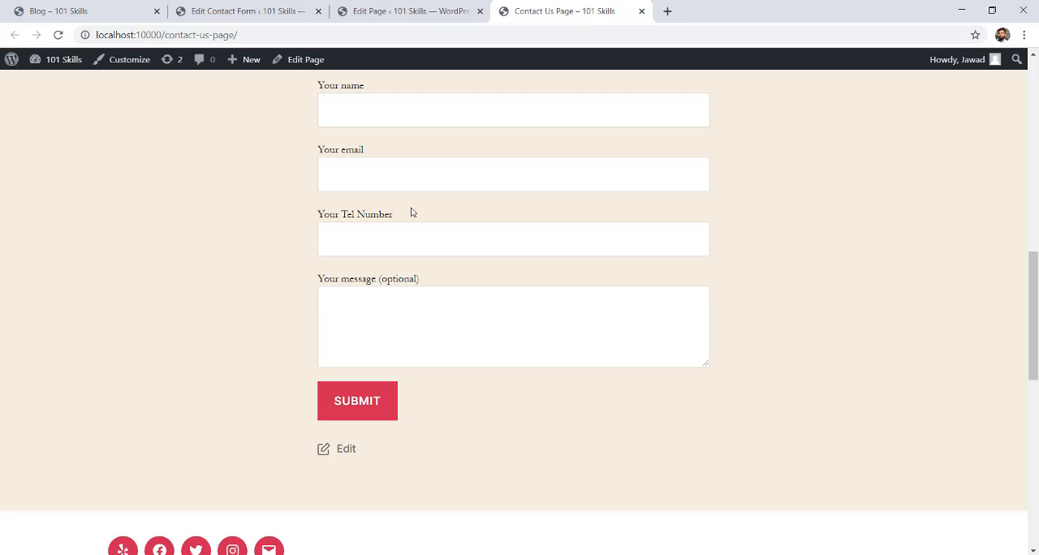
pyautogui.moveTo(410, 211); pyautogui.dragTo(309, 220)
pyautogui.click(345, 232)
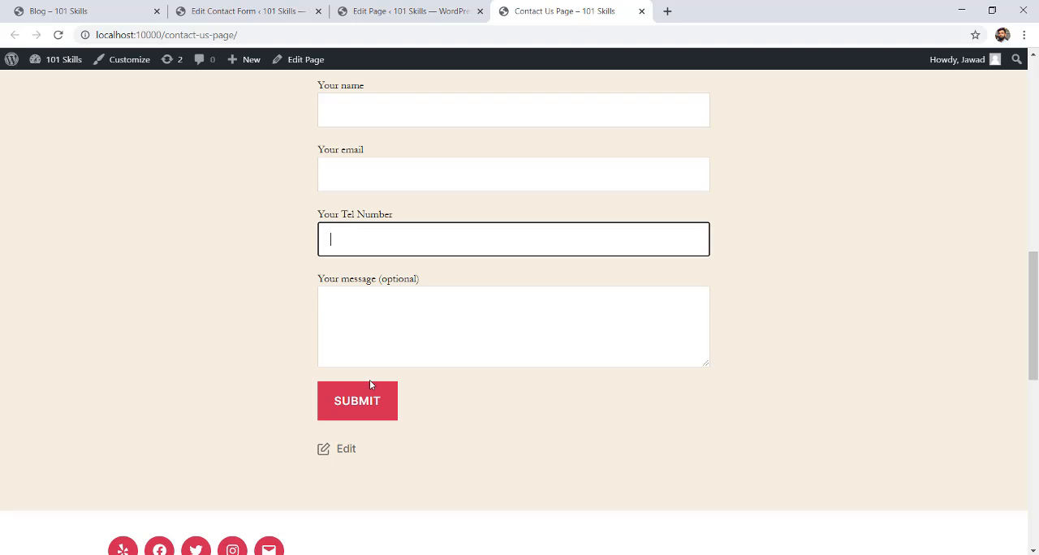
# Submit the customized form with empty fields to check its required-field validation, and return to the form editor.
pyautogui.click(380, 401)
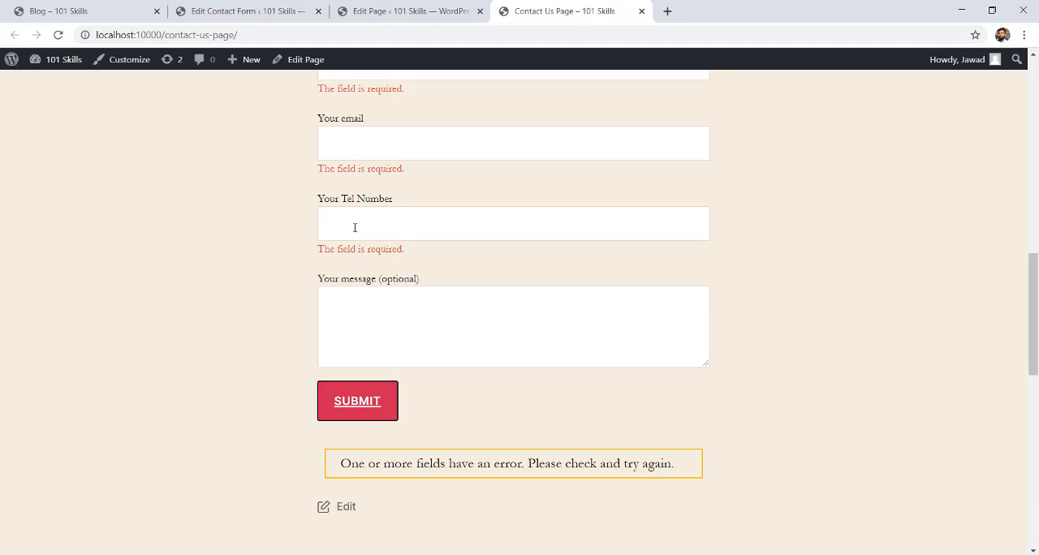
pyautogui.click(355, 227)
pyautogui.scroll(2, 812, 268)
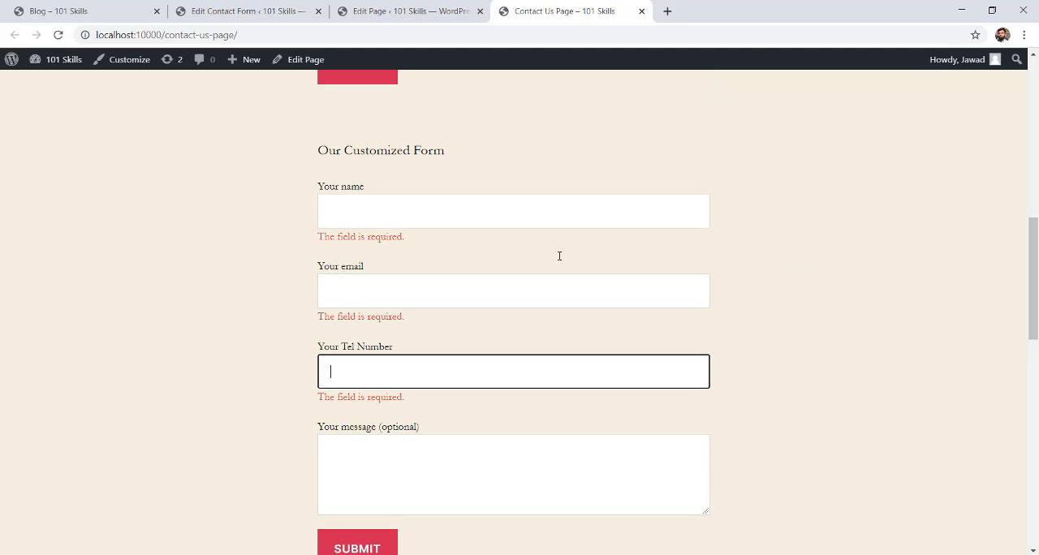
pyautogui.click(259, 8)
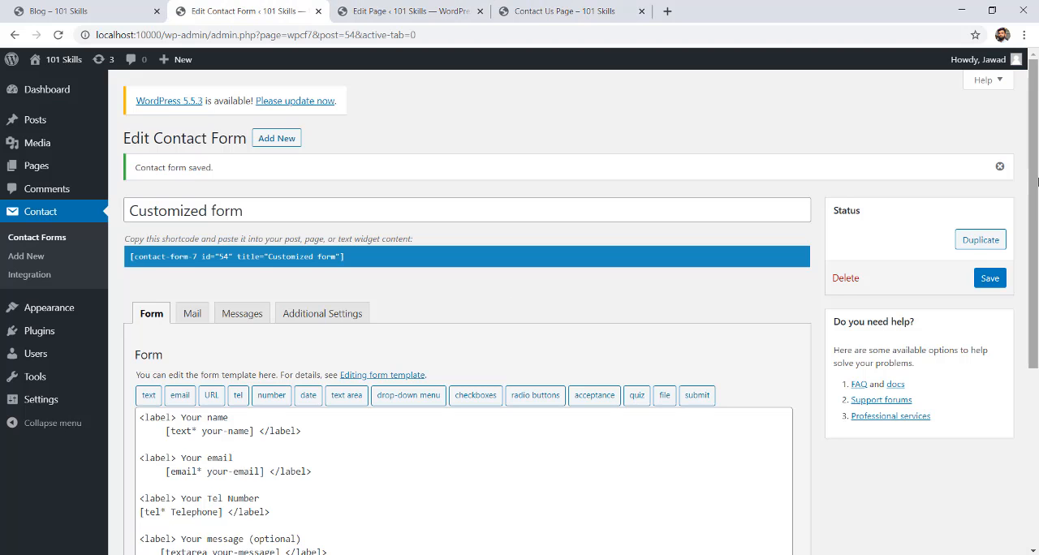
# Add blank lines below the Telephone tag in the customized form's template and start a drop-down menu tag there.
pyautogui.scroll(-2, 568, 325)
pyautogui.click(313, 346)
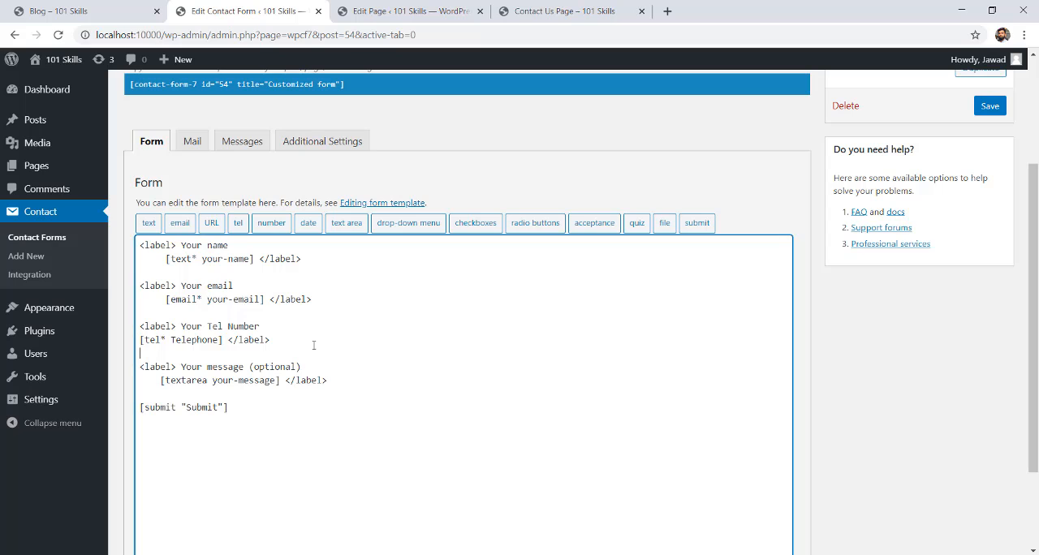
pyautogui.press('Return')
pyautogui.press('Return')
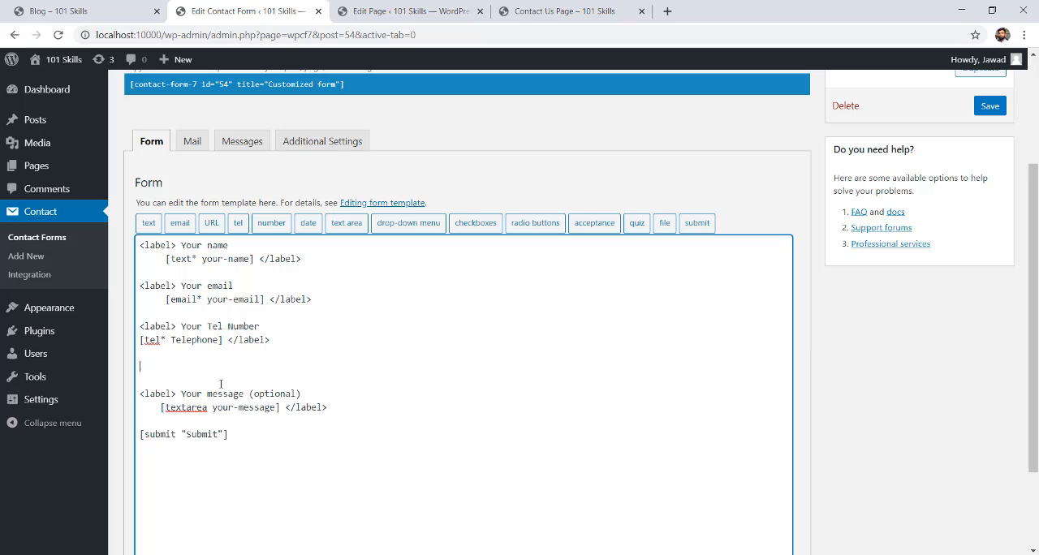
pyautogui.click(409, 224)
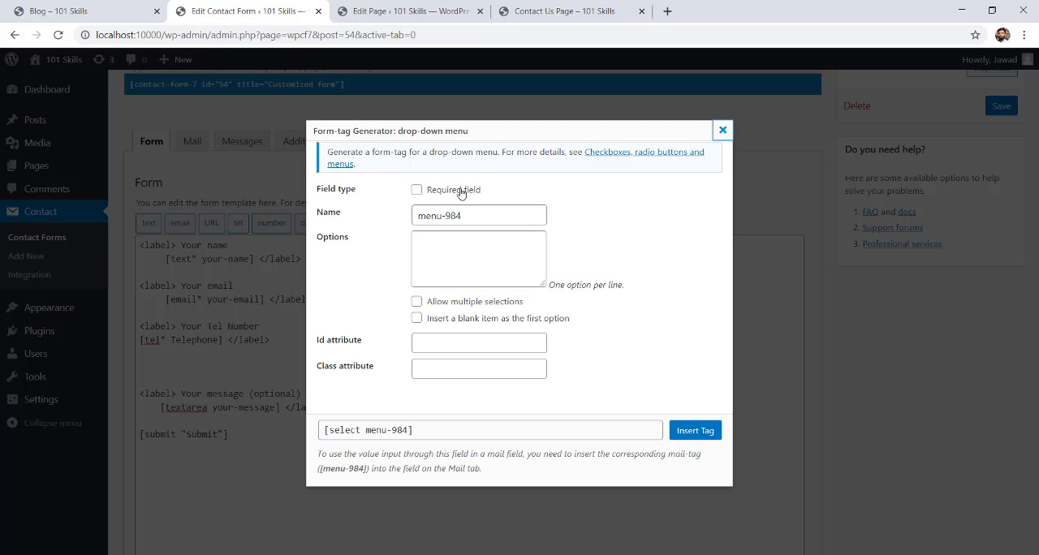
# Enter the numbers 18 to 25 as the drop-down menu's options, one per line.
pyautogui.click(479, 250)
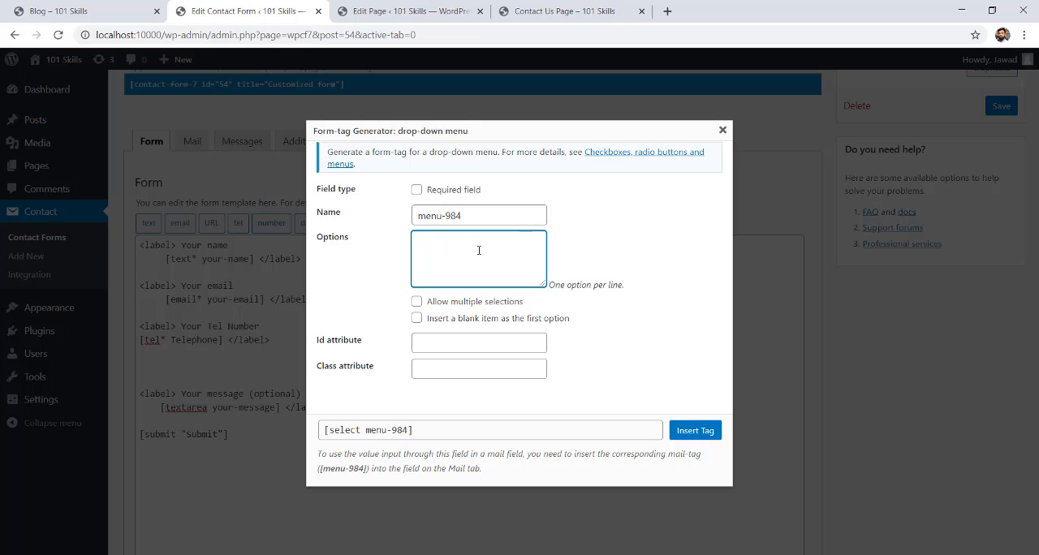
pyautogui.write('18')
pyautogui.press('Return')
pyautogui.write('19 ')
pyautogui.write('20')
pyautogui.press('Return')
pyautogui.write('21')
pyautogui.press('Return')
pyautogui.write('22')
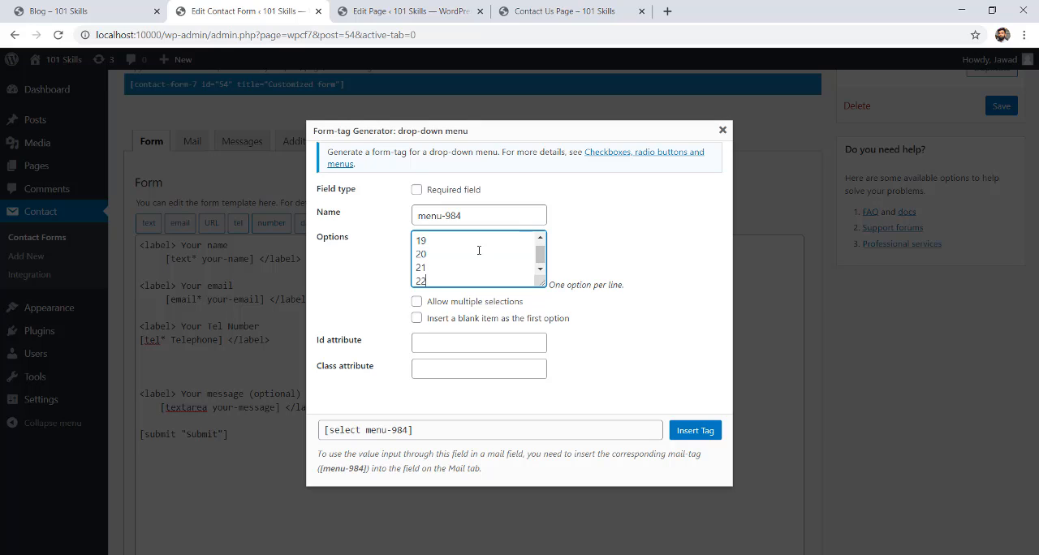
pyautogui.press('Return')
pyautogui.write('23')
pyautogui.press('Return')
pyautogui.write('24')
pyautogui.press('Return')
pyautogui.write('25')
# Review the drop-down menu's option list and insert the tag into the form template.
pyautogui.moveTo(542, 258)
pyautogui.mouseDown()
pyautogui.moveTo(542, 247)
pyautogui.moveTo(545, 274)
pyautogui.mouseUp()
pyautogui.moveTo(540, 256)
pyautogui.mouseDown()
pyautogui.moveTo(539, 243)
pyautogui.moveTo(540, 273)
pyautogui.moveTo(539, 244)
pyautogui.mouseUp()
pyautogui.moveTo(417, 238); pyautogui.dragTo(434, 283)
pyautogui.click(434, 275)
pyautogui.moveTo(540, 262)
pyautogui.mouseDown()
pyautogui.moveTo(540, 250)
pyautogui.moveTo(542, 276)
pyautogui.moveTo(541, 250)
pyautogui.mouseUp()
pyautogui.moveTo(419, 242); pyautogui.dragTo(436, 294)
pyautogui.click(438, 277)
pyautogui.click(696, 430)
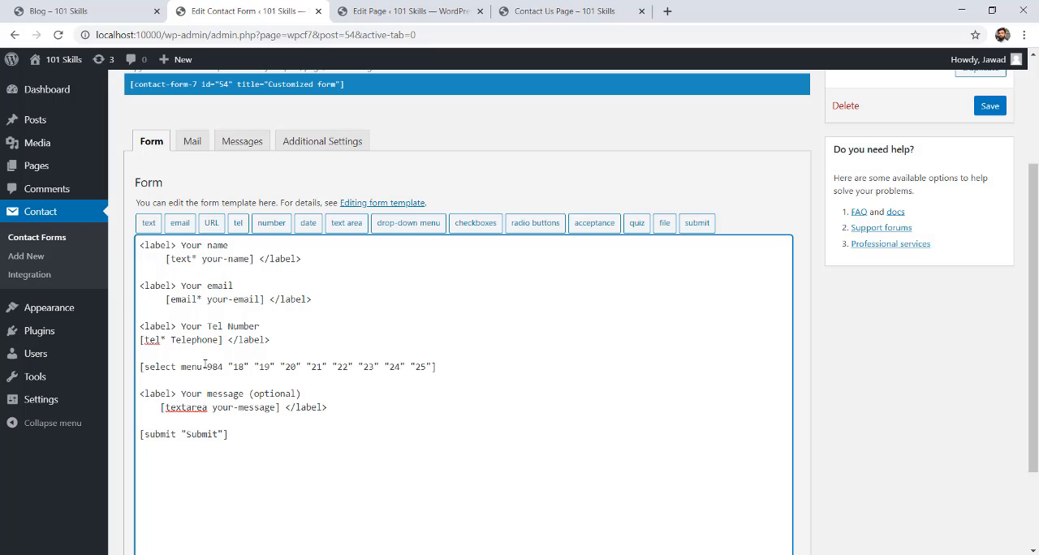
# Add the line "<label> Your Age:" directly above the drop-down menu tag.
pyautogui.click(147, 356)
pyautogui.press('Return')
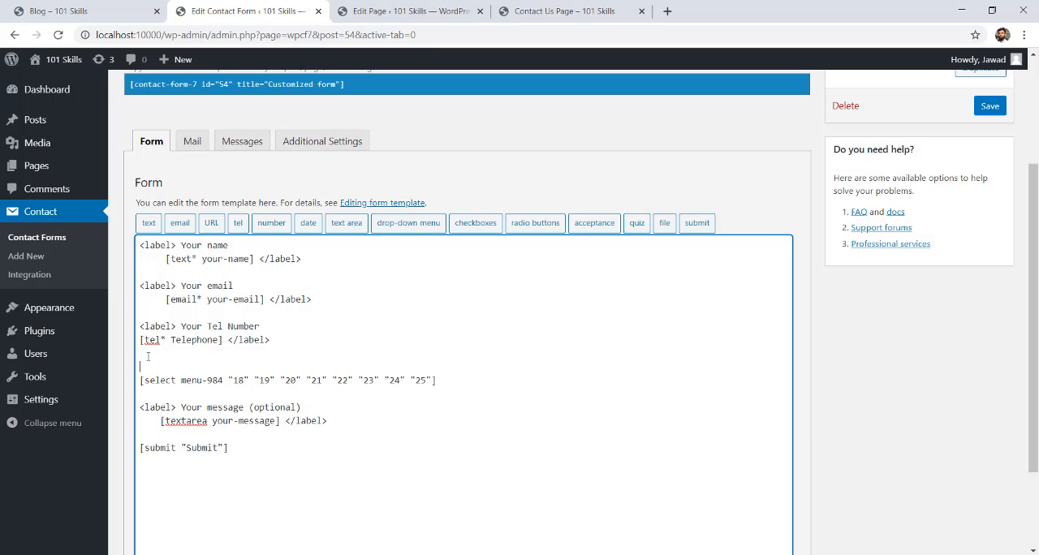
pyautogui.write('<Lab')
pyautogui.press('BackSpace')
pyautogui.press('BackSpace')
pyautogui.press('BackSpace')
pyautogui.write('label> Your Age </label')
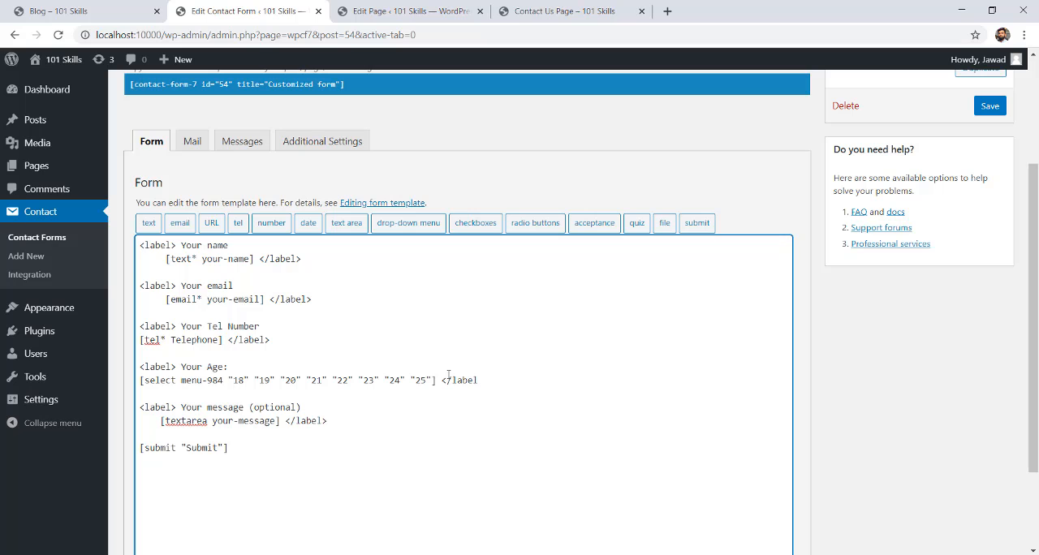
pyautogui.write('>')
# Close the age label with "</label>" after the drop-down menu tag and save the form.
pyautogui.click(989, 106)
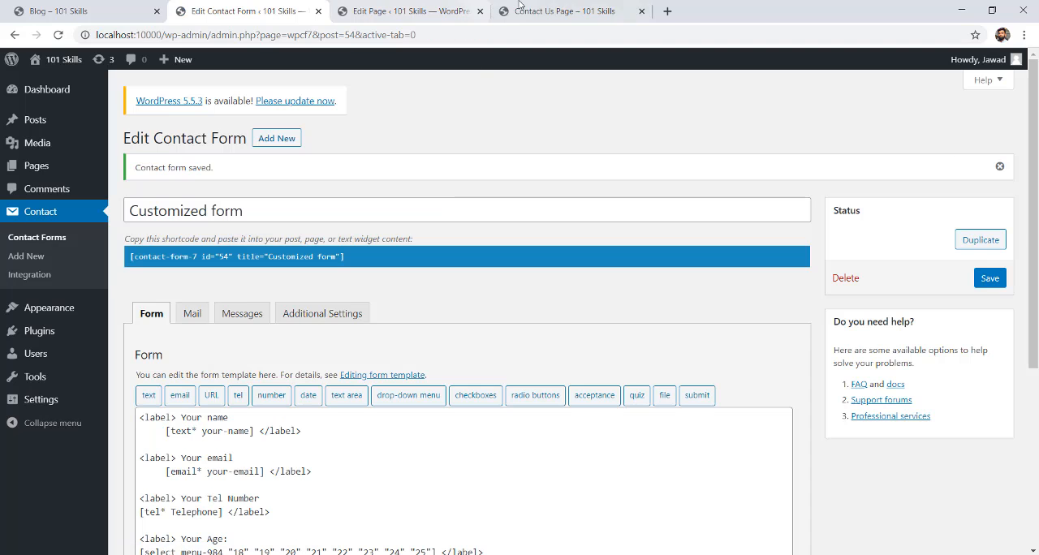
# Reload the Contact Us page and check the options of the age drop-down in the customized form.
pyautogui.click(528, 10)
pyautogui.click(57, 34)
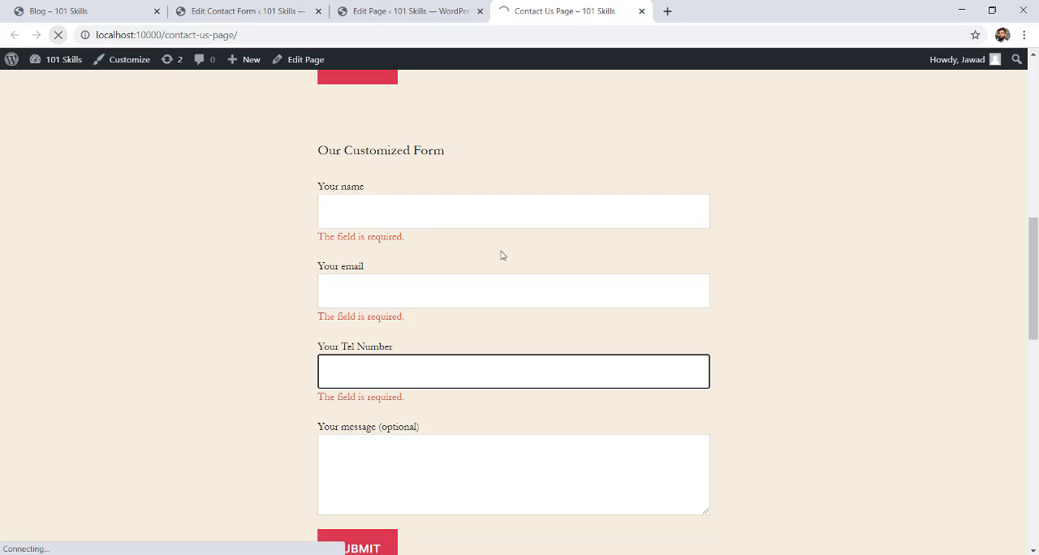
pyautogui.moveTo(1033, 290); pyautogui.dragTo(1034, 346)
pyautogui.click(341, 207)
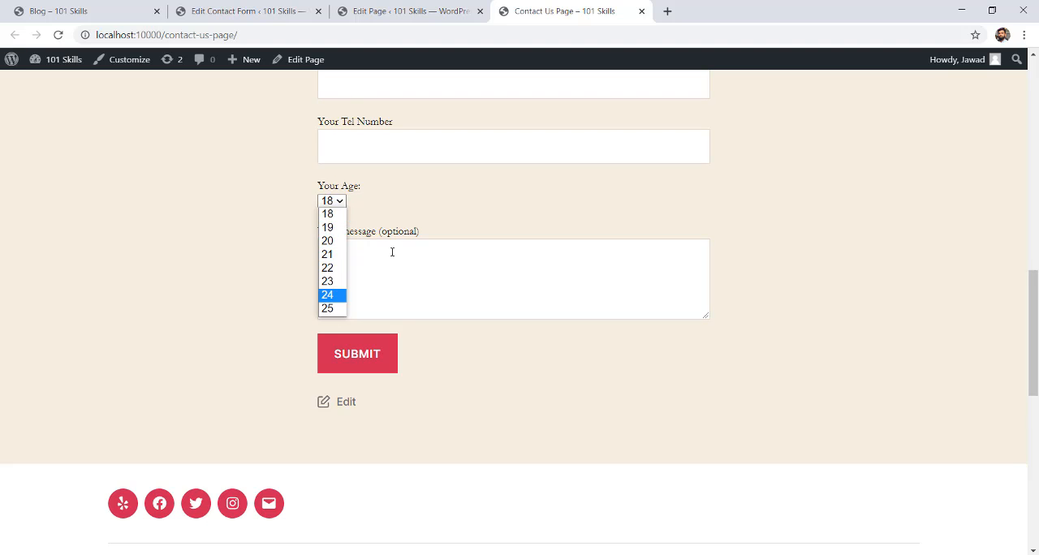
pyautogui.click(387, 225)
# Return to the form editor and start a checkboxes tag on a new line below the age field.
pyautogui.click(200, 6)
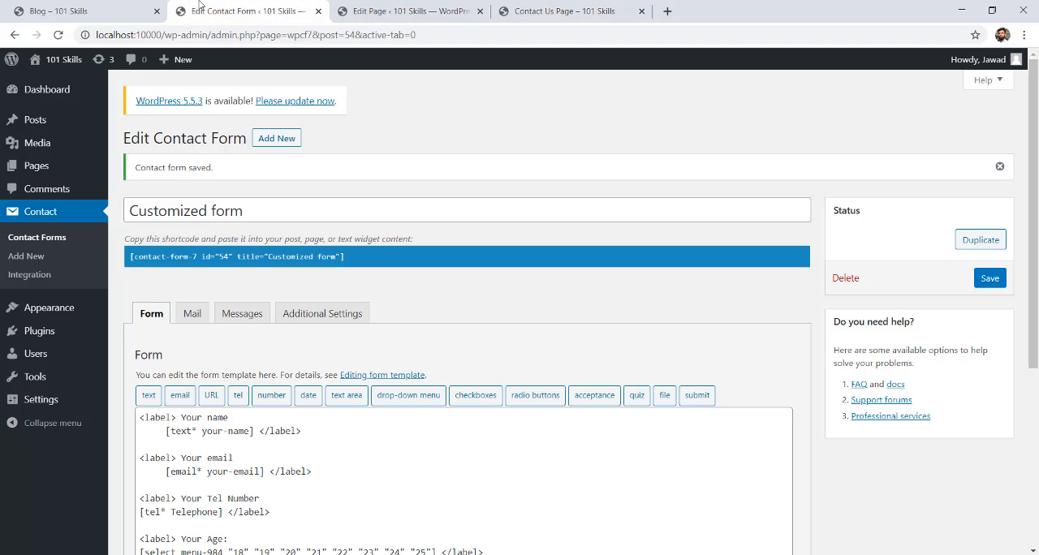
pyautogui.moveTo(1037, 192); pyautogui.dragTo(1037, 286)
pyautogui.scroll(-1, 592, 332)
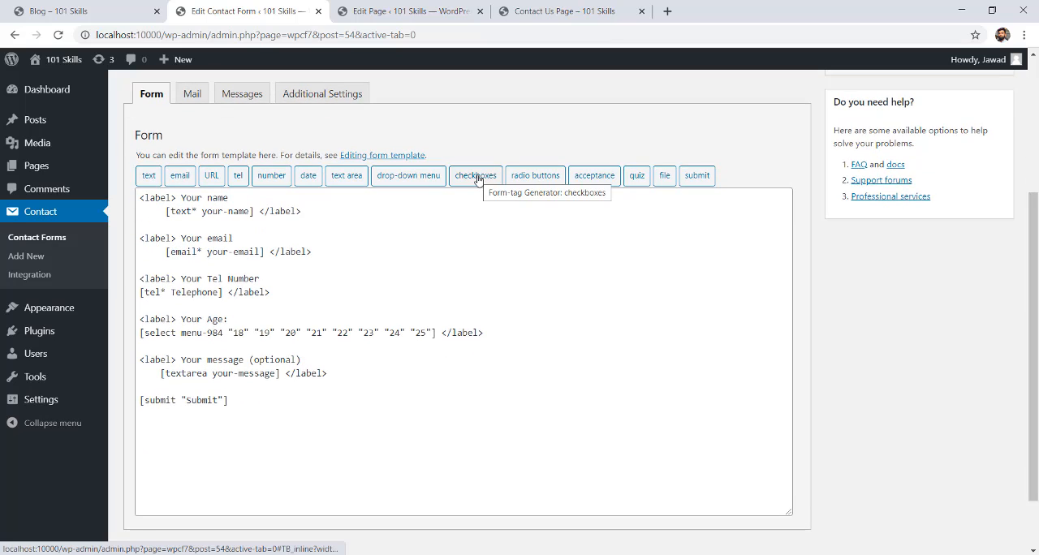
pyautogui.click(507, 337)
pyautogui.press('Return')
pyautogui.press('Return')
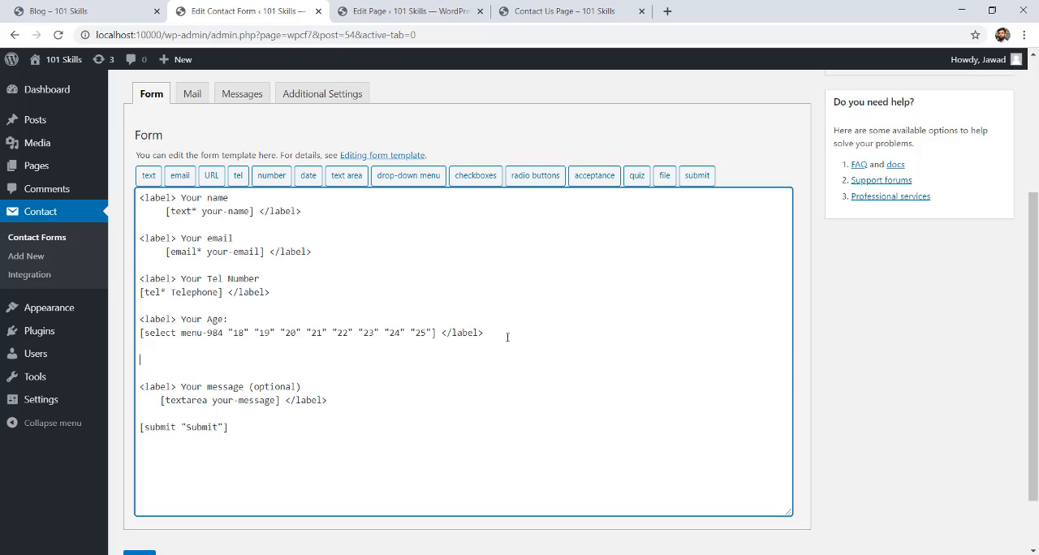
pyautogui.click(475, 175)
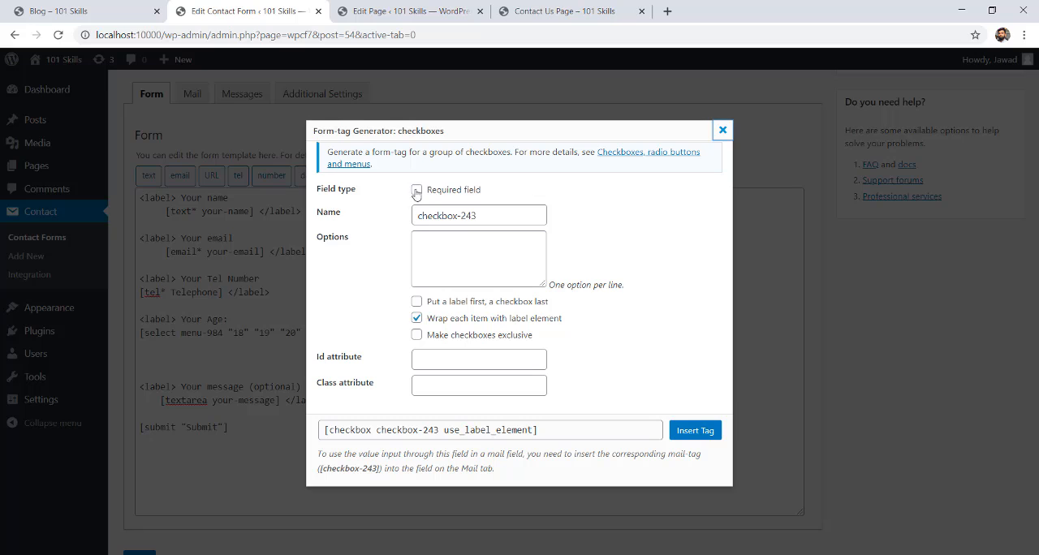
# Enter the checkbox options Matric, FA, FSc, BA and BSc, one per line, and insert the tag into the template.
pyautogui.click(443, 237)
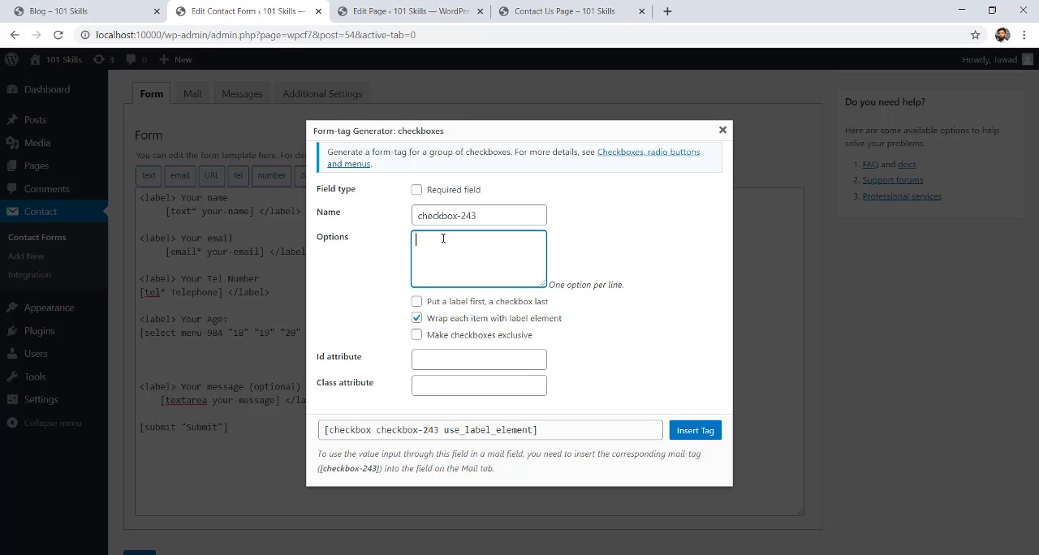
pyautogui.write('Matric FA')
pyautogui.press('Return')
pyautogui.write('FSc')
pyautogui.press('Return')
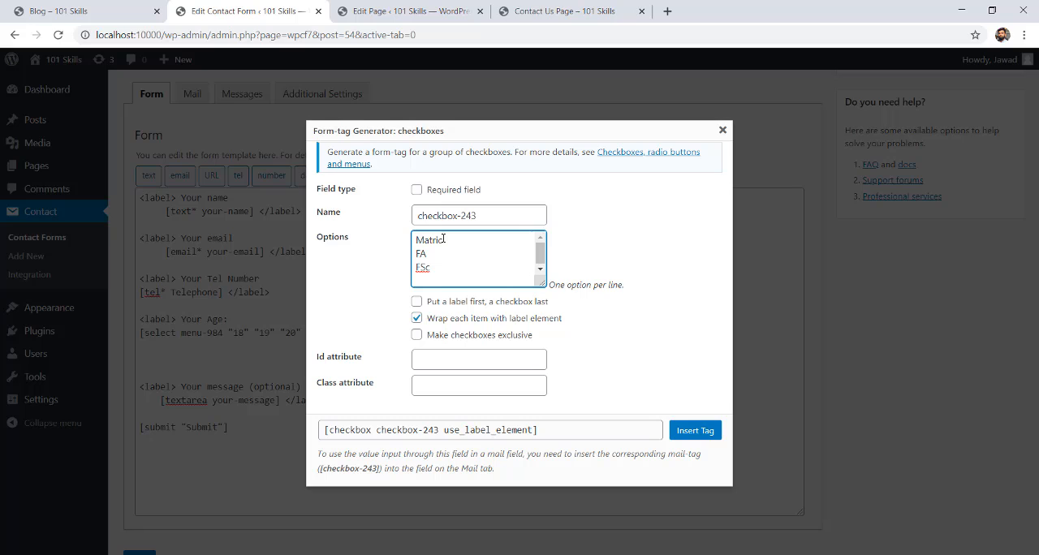
pyautogui.write('BA')
pyautogui.press('Return')
pyautogui.write('BSc')
pyautogui.press('Return')
pyautogui.write('M')
pyautogui.press('BackSpace')
pyautogui.press('BackSpace')
pyautogui.click(694, 431)
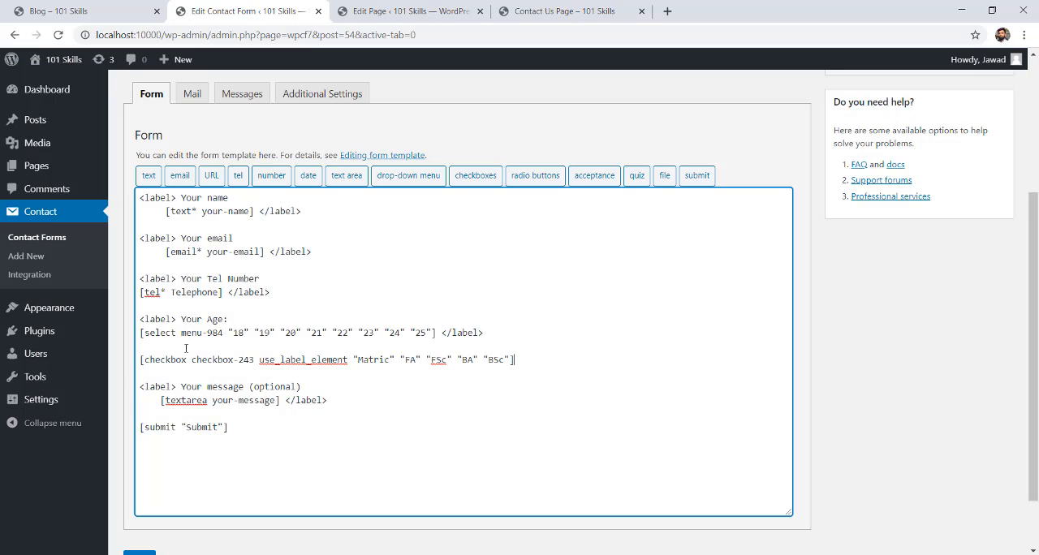
# Add the line "<label> Your Qualification:" directly above the checkbox tag.
pyautogui.press('Return')
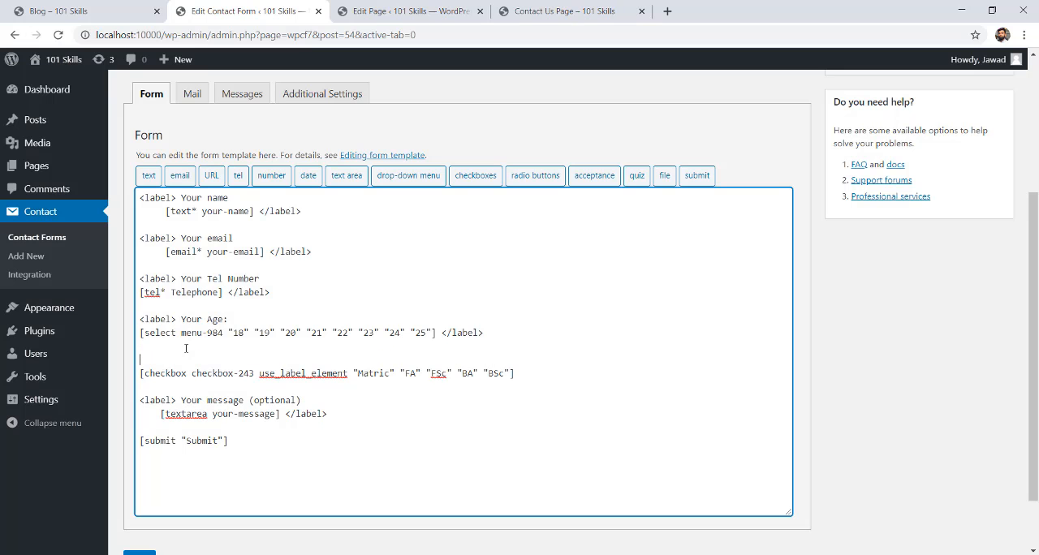
pyautogui.write('You')
pyautogui.press('BackSpace')
pyautogui.press('BackSpace')
pyautogui.press('BackSpace')
pyautogui.press('BackSpace')
pyautogui.write('<lab')
pyautogui.write('el> Your')
pyautogui.write(' Qualifi')
pyautogui.write('catio')
# Close the qualification label with "</label>", add blank lines below the checkbox tag and save the form.
pyautogui.write('label>')
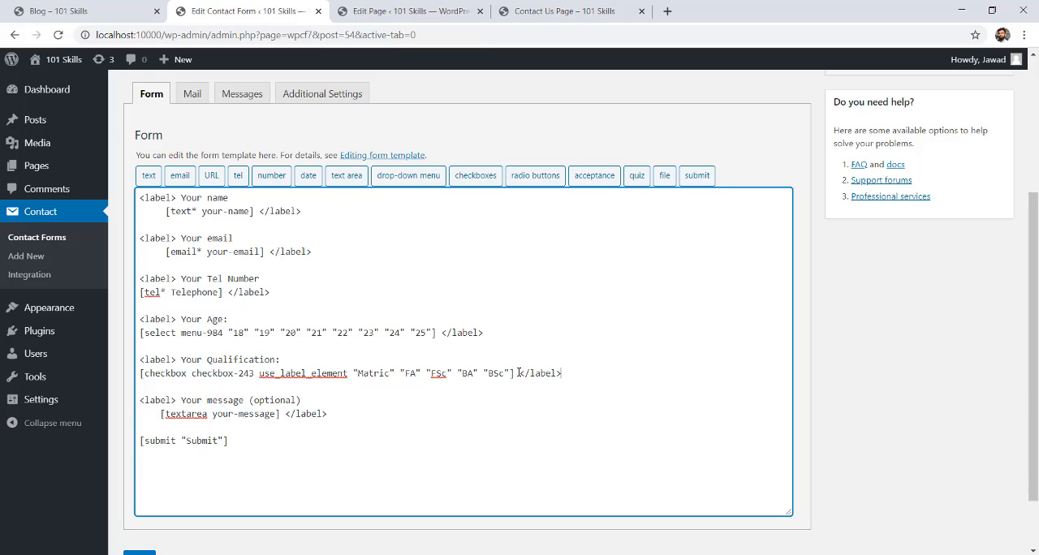
pyautogui.press('Return')
pyautogui.press('Return')
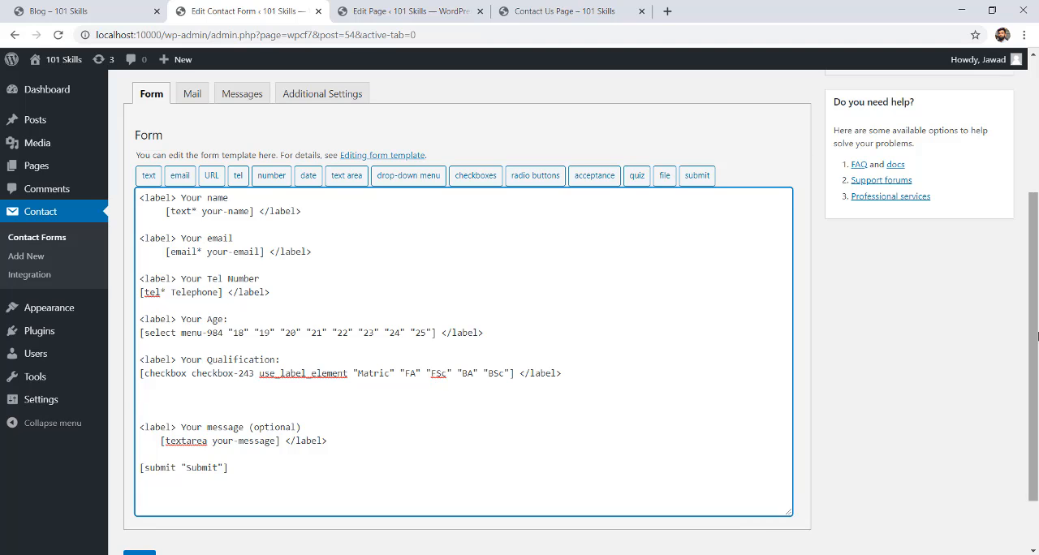
pyautogui.scroll(3, 811, 172)
pyautogui.click(990, 225)
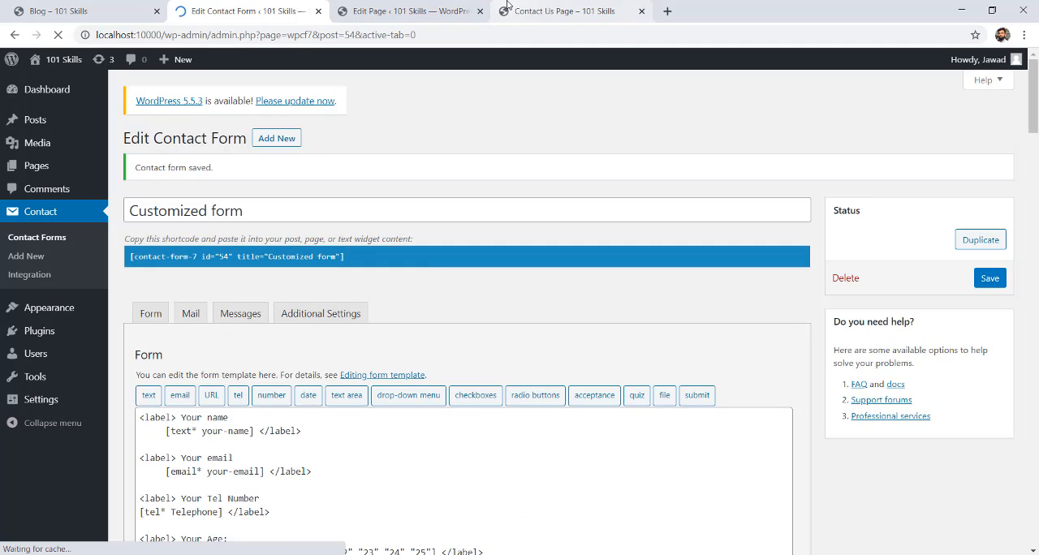
# Reload the Contact Us page and test ticking and unticking the qualification checkboxes in the customized form.
pyautogui.click(564, 10)
pyautogui.click(59, 35)
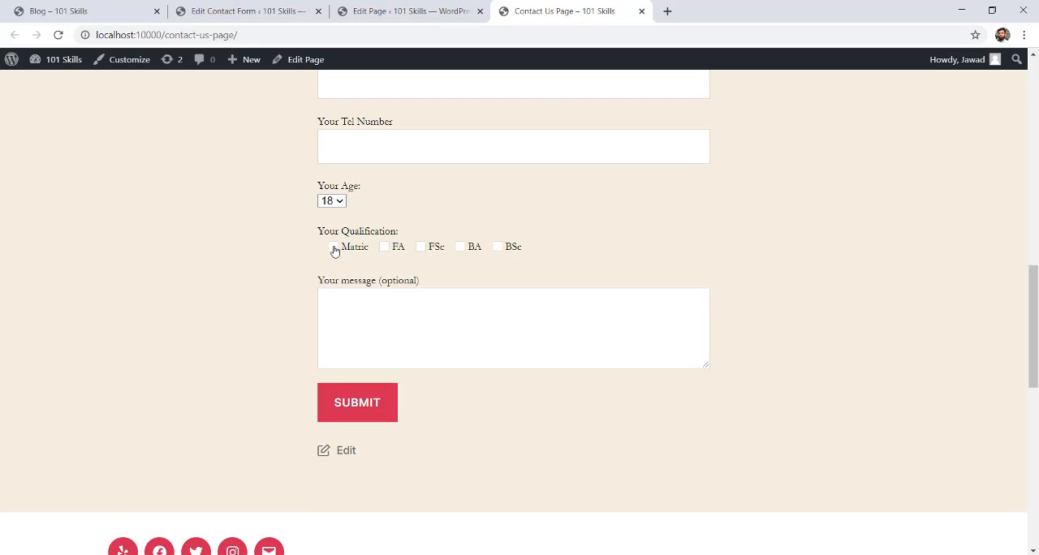
pyautogui.click(333, 247)
pyautogui.click(384, 247)
pyautogui.click(431, 249)
pyautogui.click(462, 248)
pyautogui.click(497, 248)
pyautogui.click(496, 248)
pyautogui.click(460, 247)
pyautogui.click(421, 247)
pyautogui.click(384, 247)
pyautogui.click(385, 247)
pyautogui.click(420, 247)
pyautogui.click(460, 248)
pyautogui.click(500, 248)
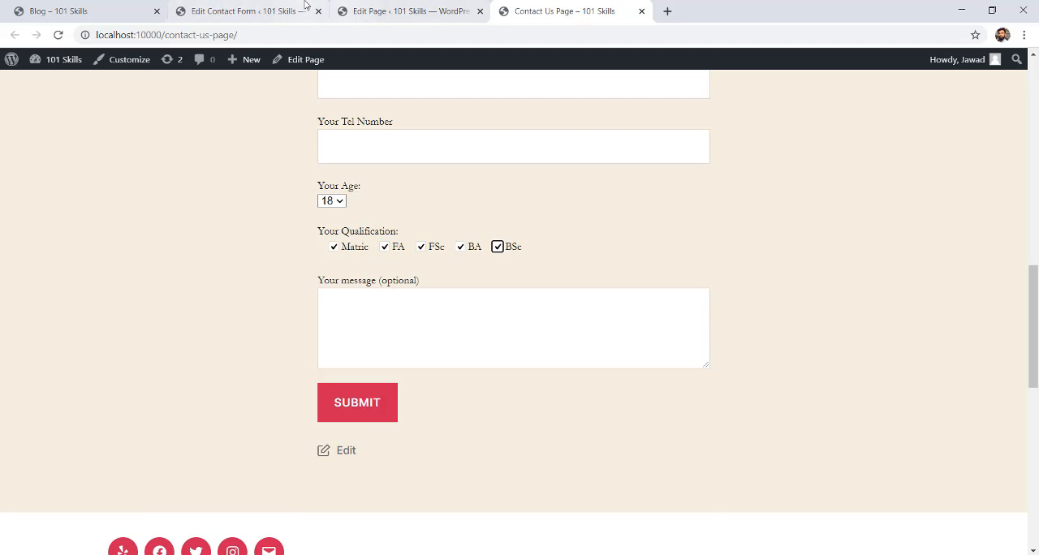
# Remove the opening and closing label tags around "Your Qualification:" and its checkbox tag in the form template.
pyautogui.click(243, 10)
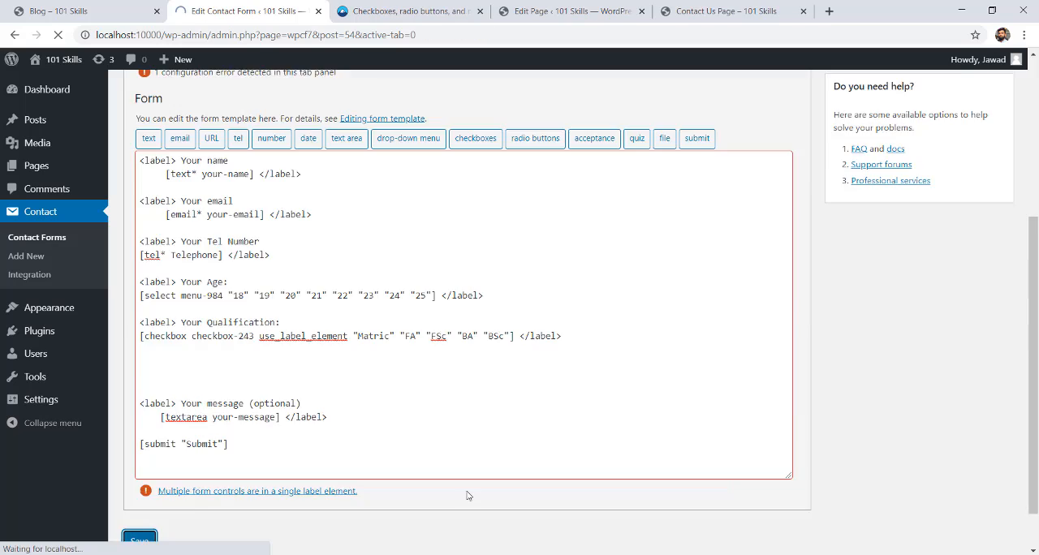
pyautogui.scroll(3, 467, 495)
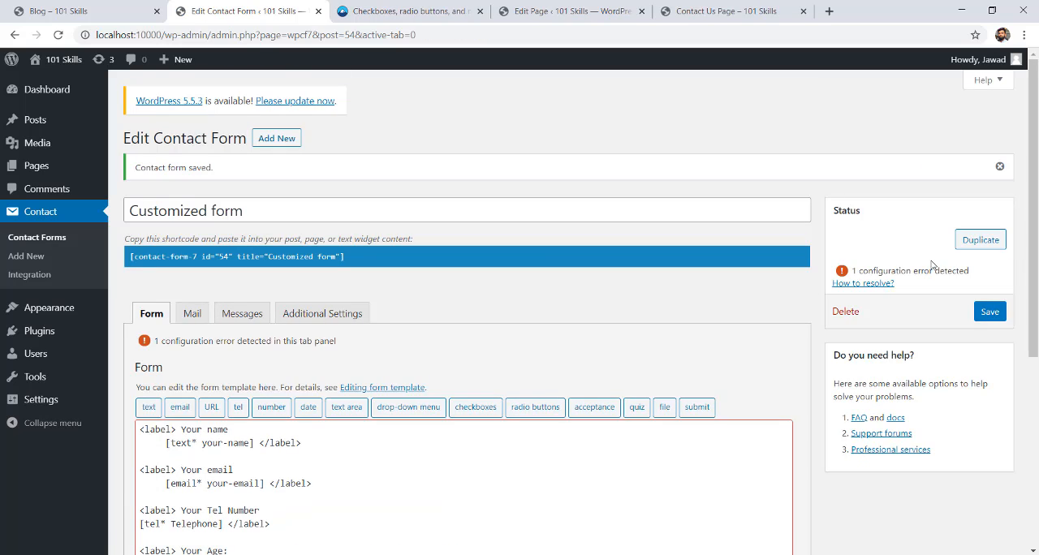
pyautogui.moveTo(1033, 217); pyautogui.dragTo(1034, 311)
pyautogui.moveTo(1033, 276); pyautogui.dragTo(1033, 322)
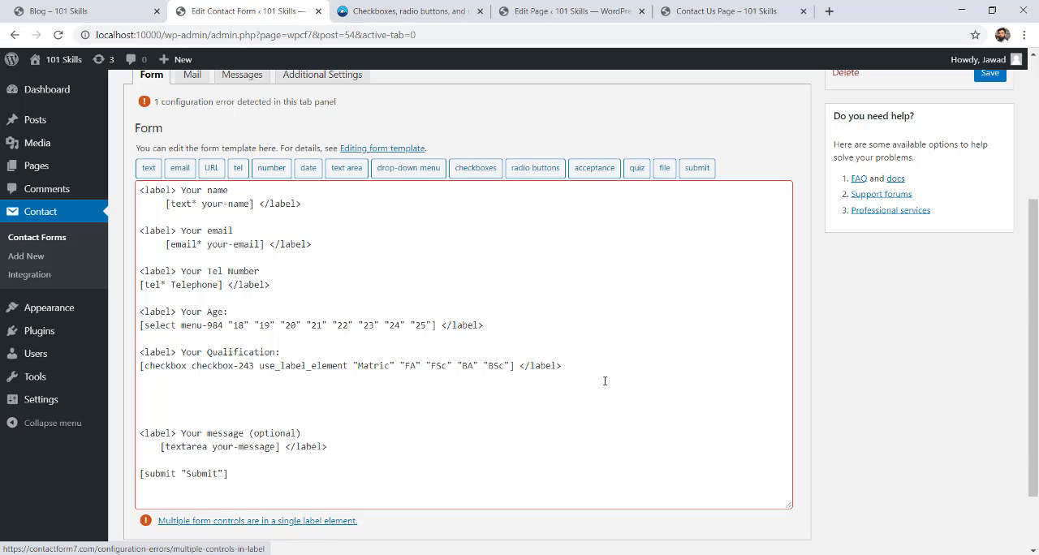
pyautogui.moveTo(562, 366); pyautogui.dragTo(521, 366)
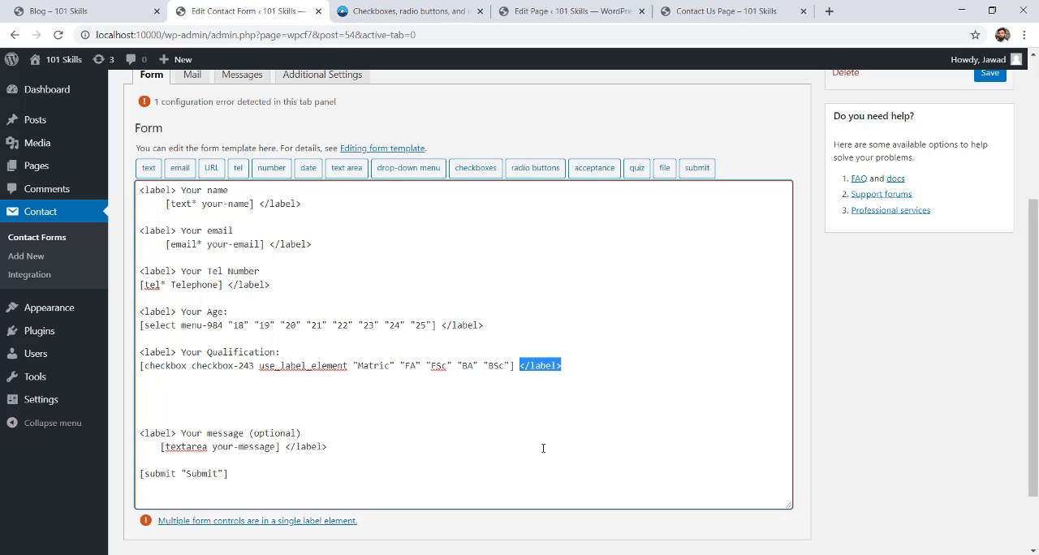
pyautogui.press('BackSpace')
pyautogui.moveTo(178, 355); pyautogui.dragTo(136, 355)
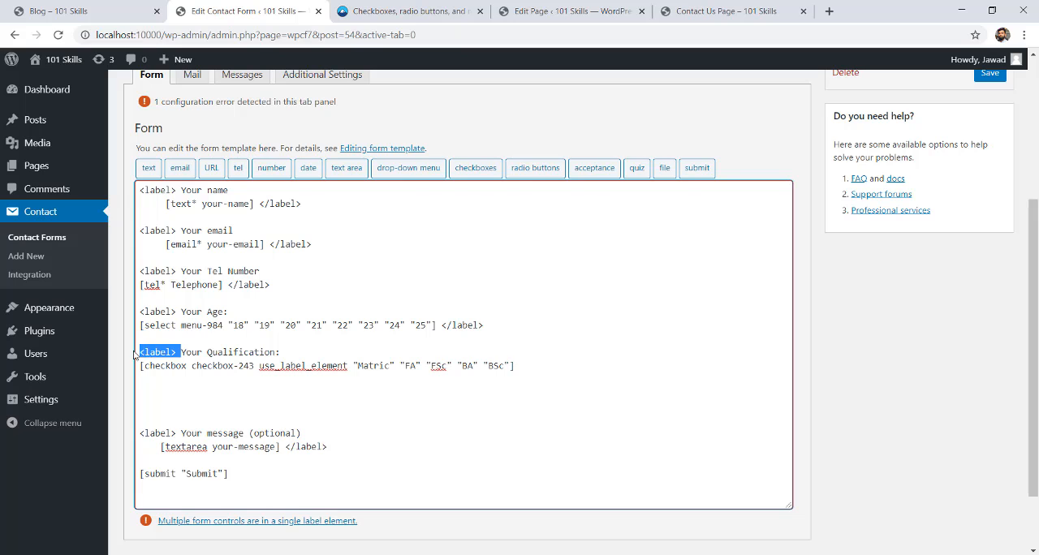
pyautogui.press('BackSpace')
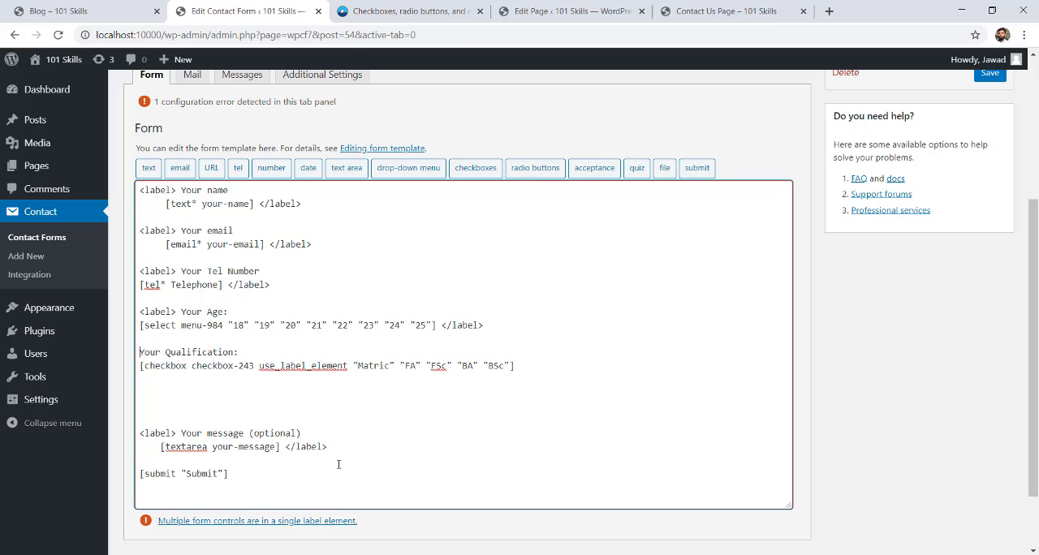
# Check the qualification checkboxes on the Contact Us page, and save the customized form in the form editor.
pyautogui.click(675, 13)
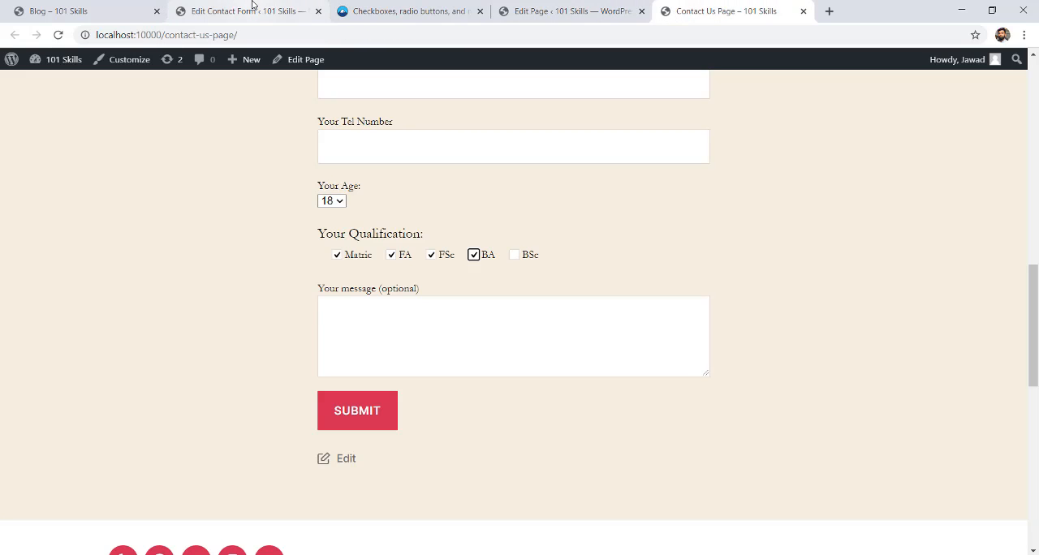
pyautogui.click(226, 10)
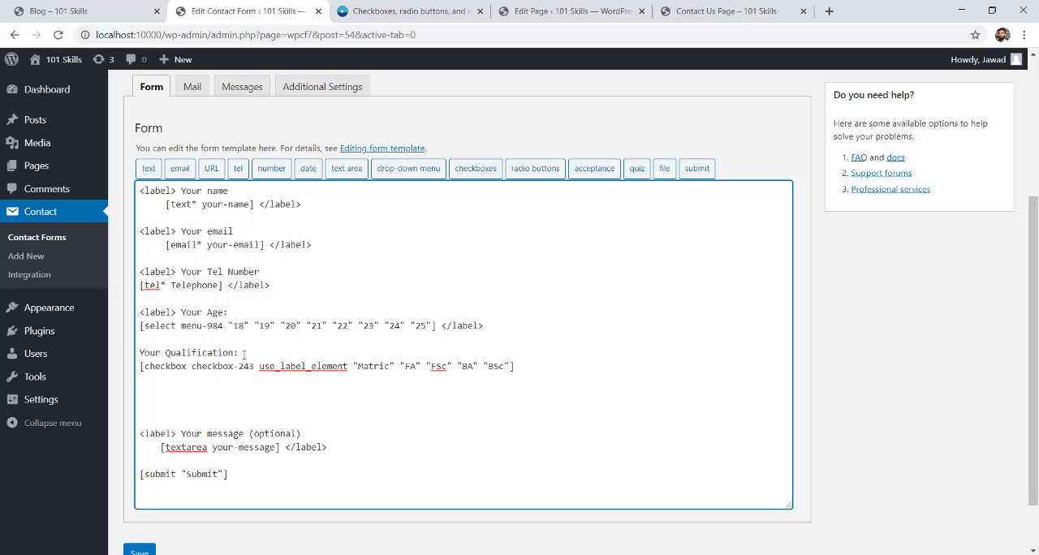
pyautogui.moveTo(243, 354); pyautogui.dragTo(140, 354)
pyautogui.click(217, 354)
pyautogui.scroll(-1, 462, 324)
pyautogui.click(139, 487)
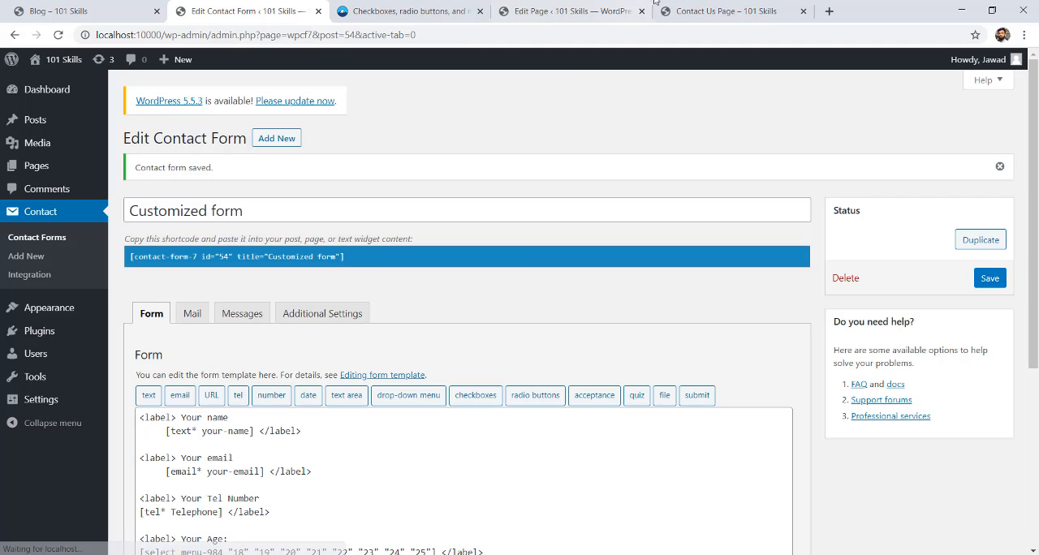
# Reload the Contact Us page and review the customized form's fields.
pyautogui.click(715, 11)
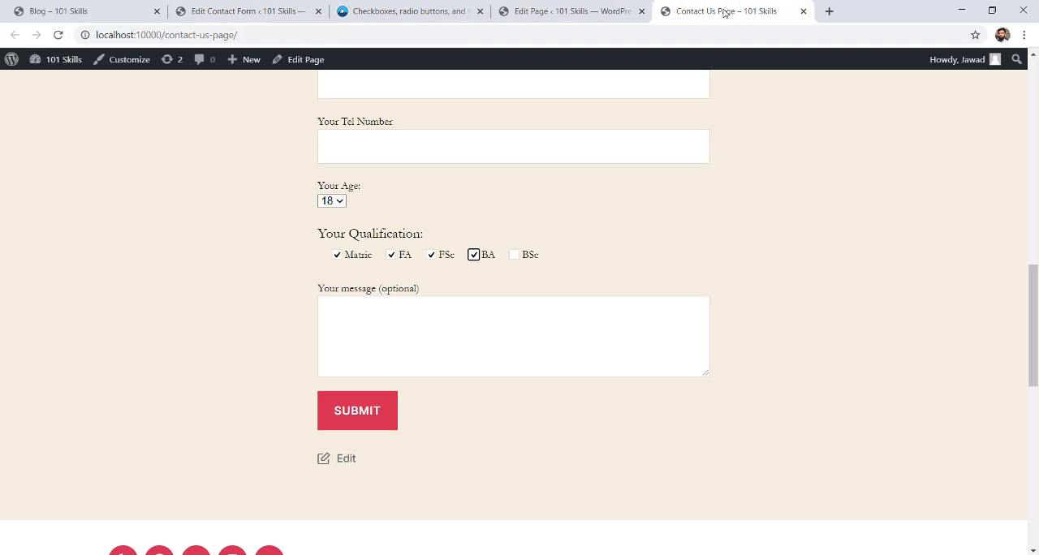
pyautogui.click(58, 35)
pyautogui.scroll(2, 513, 441)
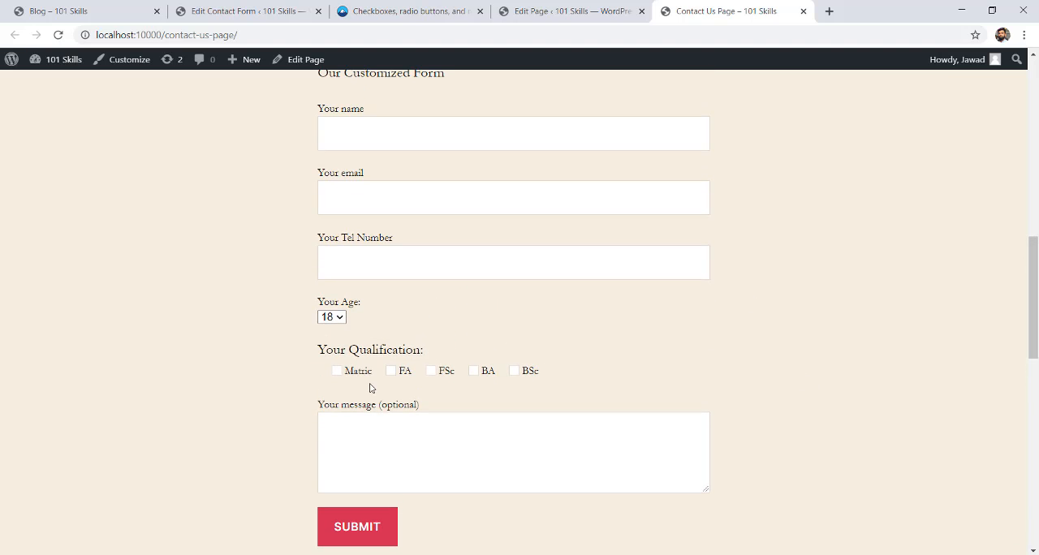
pyautogui.moveTo(317, 350); pyautogui.dragTo(423, 350)
pyautogui.click(443, 359)
# Add a "Your Gender:" line below the qualification checkbox tag in the customized form's template.
pyautogui.click(200, 8)
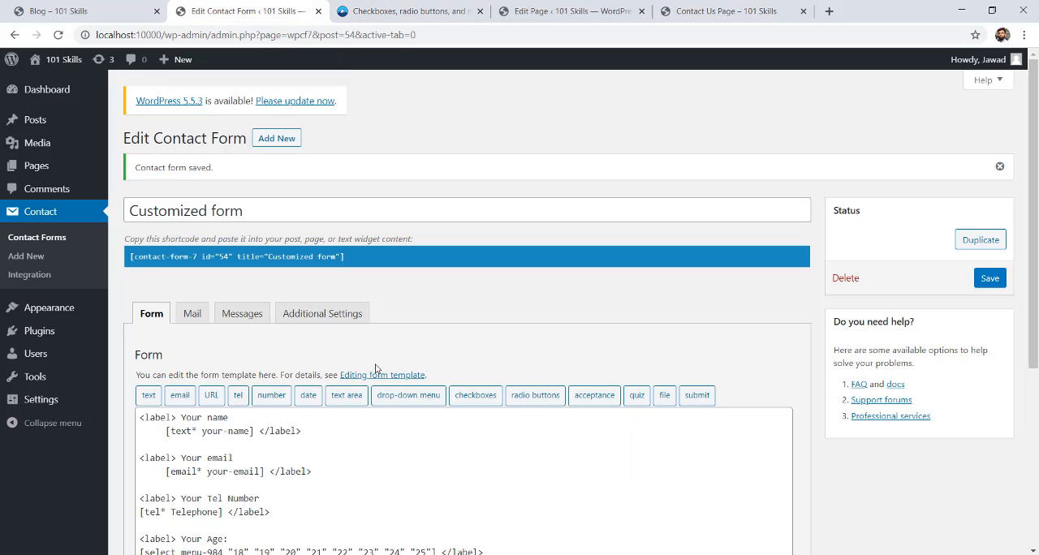
pyautogui.scroll(-3, 514, 322)
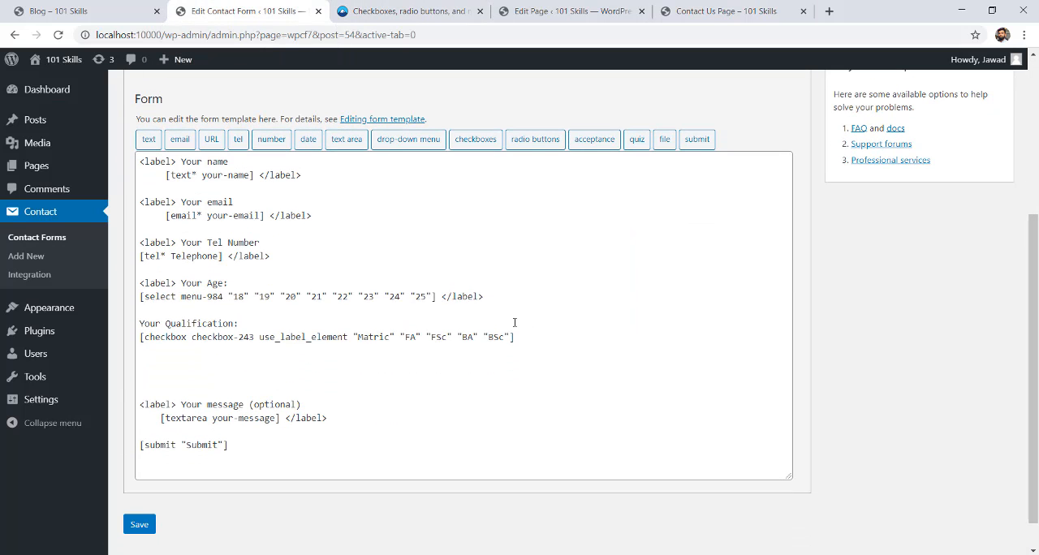
pyautogui.click(538, 339)
pyautogui.press('Return')
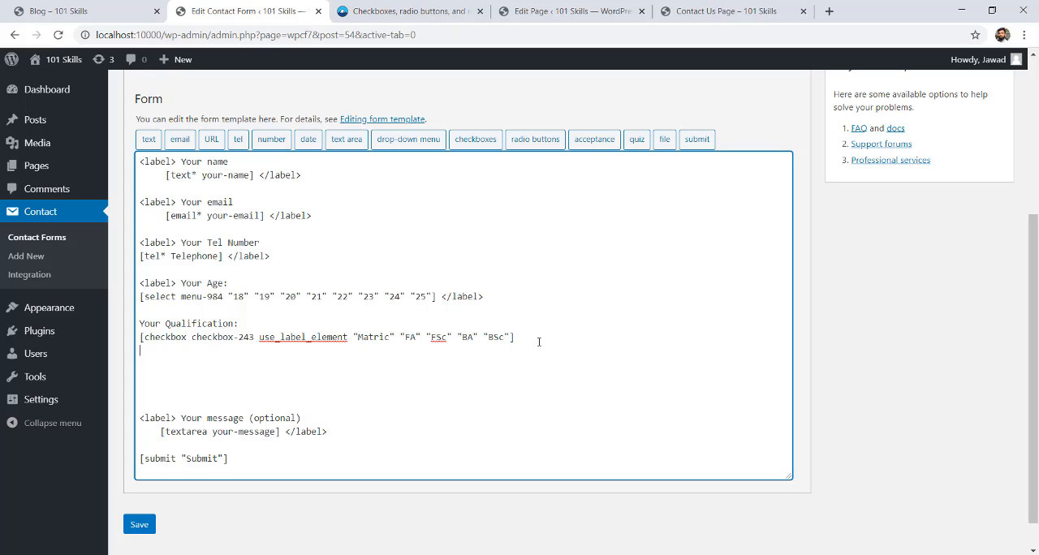
pyautogui.press('Return')
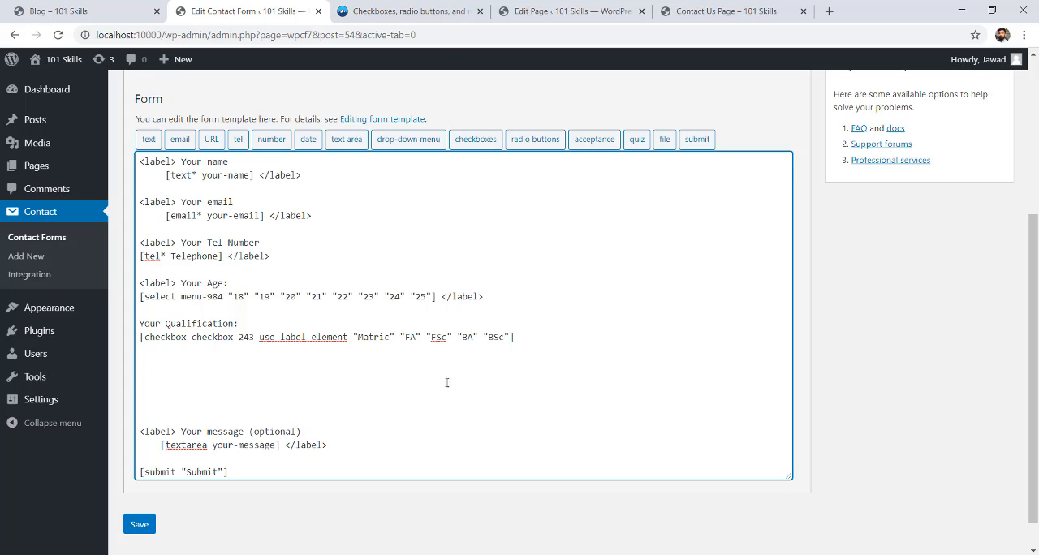
pyautogui.press('BackSpace')
pyautogui.press('BackSpace')
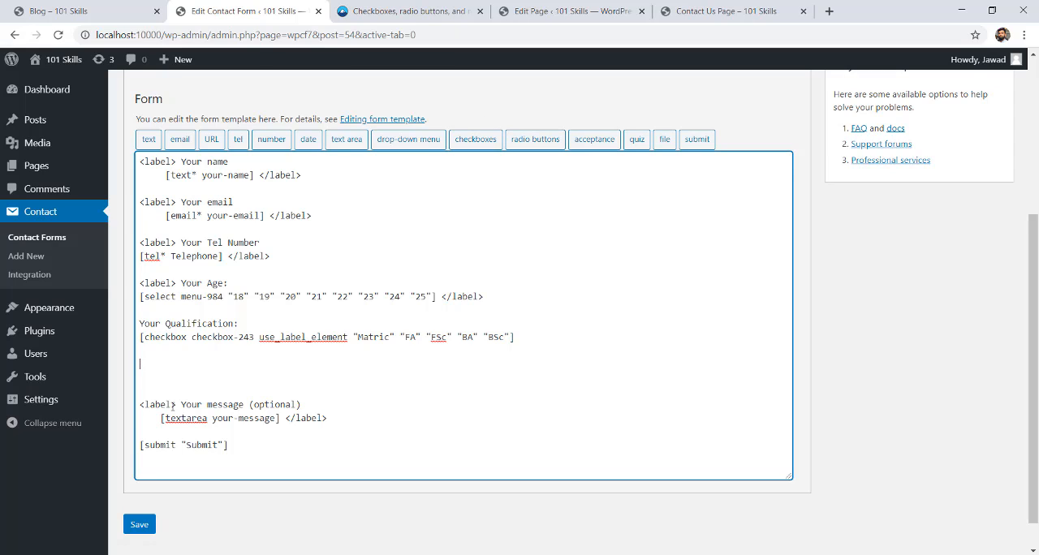
pyautogui.write('YOu')
pyautogui.write('ur')
pyautogui.write(' Gende')
pyautogui.write('r:')
pyautogui.press('Return')
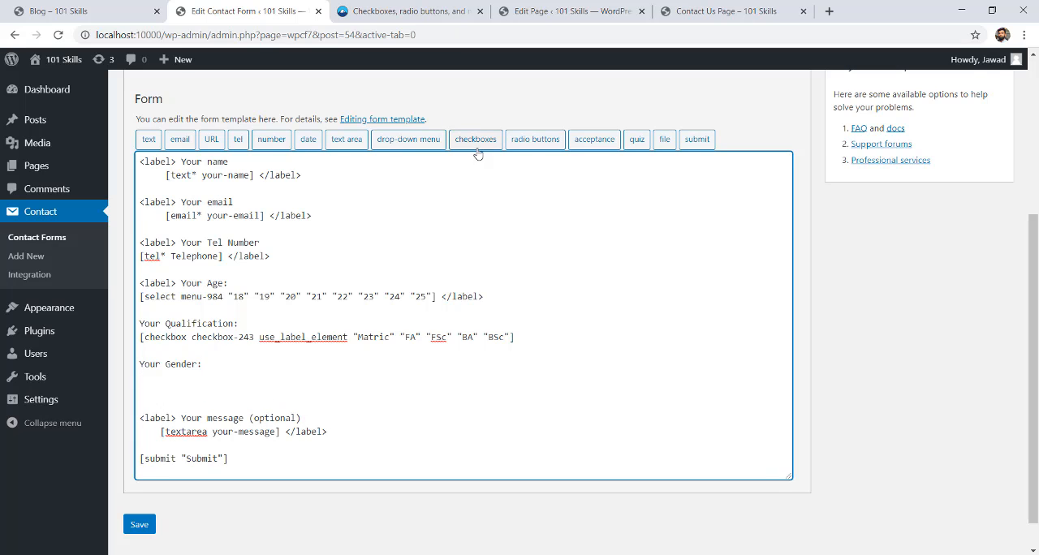
# Insert a radio buttons tag with the options Male and Female under the "Your Gender:" line.
pyautogui.click(537, 140)
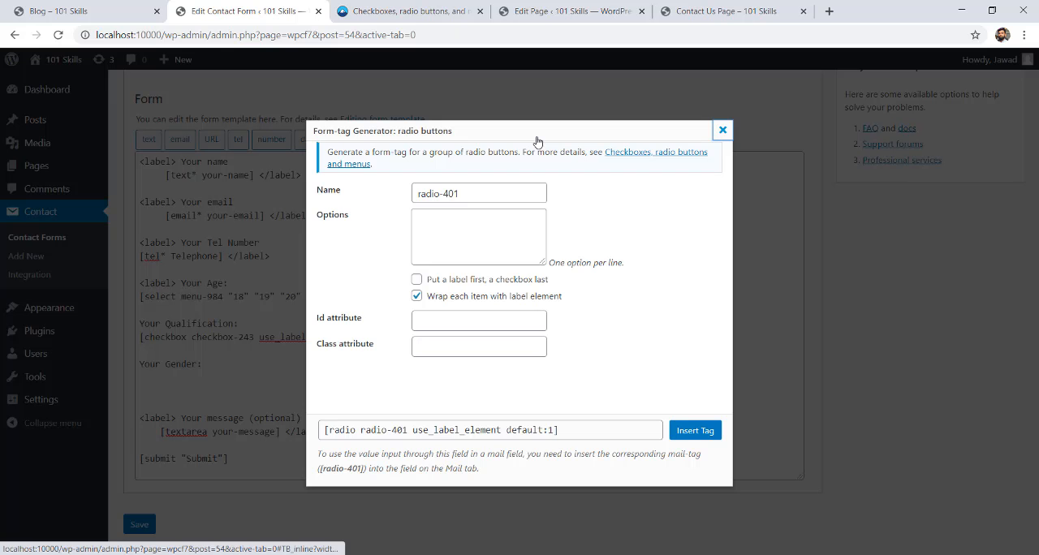
pyautogui.click(456, 236)
pyautogui.write('Male ')
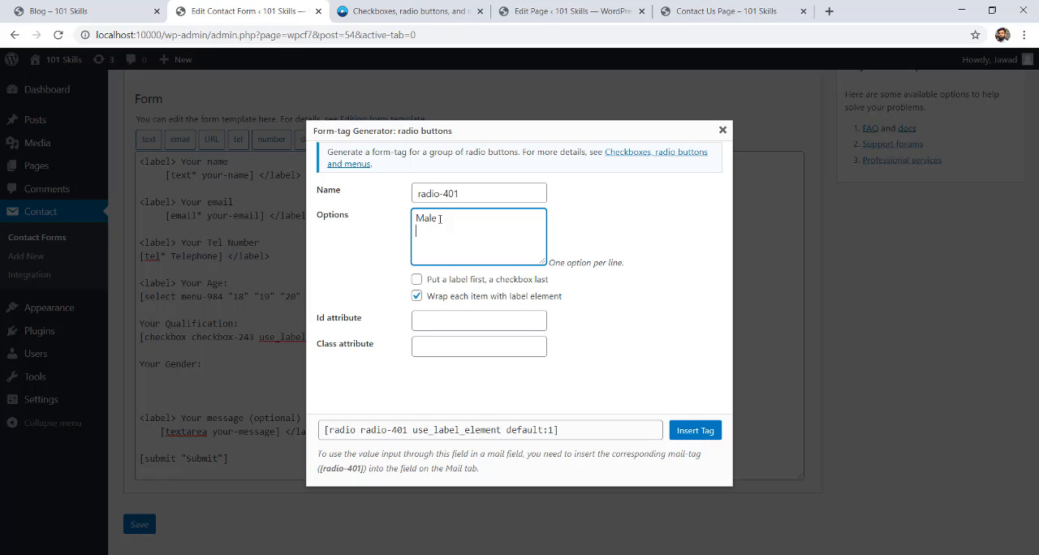
pyautogui.write('Female')
pyautogui.click(693, 430)
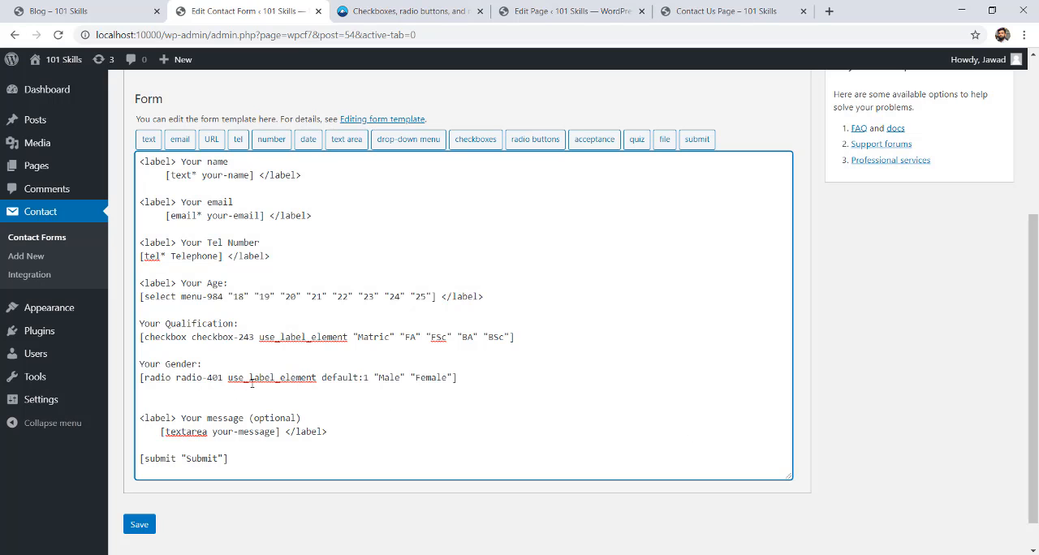
# Save the customized form and reload the Contact Us page.
pyautogui.click(140, 524)
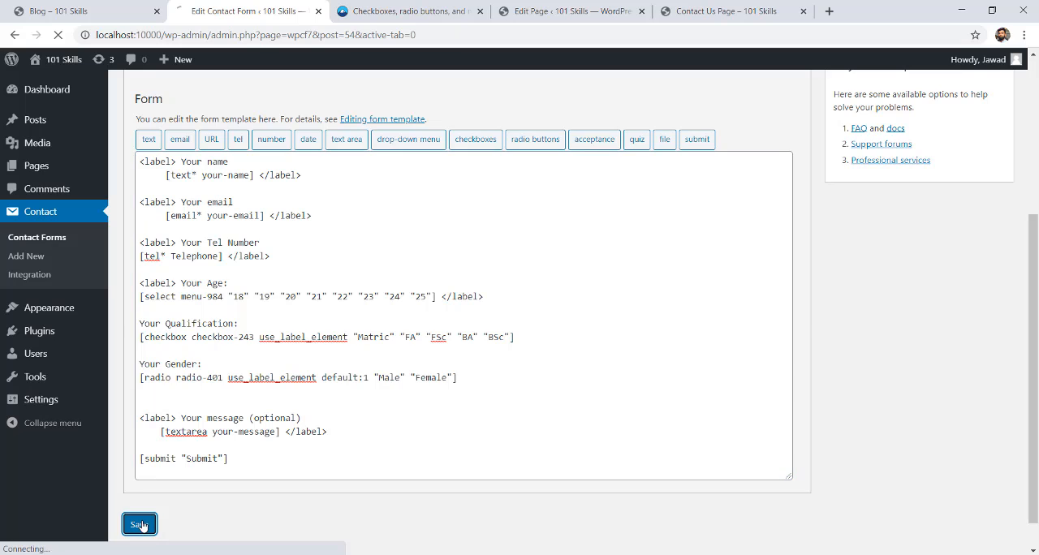
pyautogui.click(699, 14)
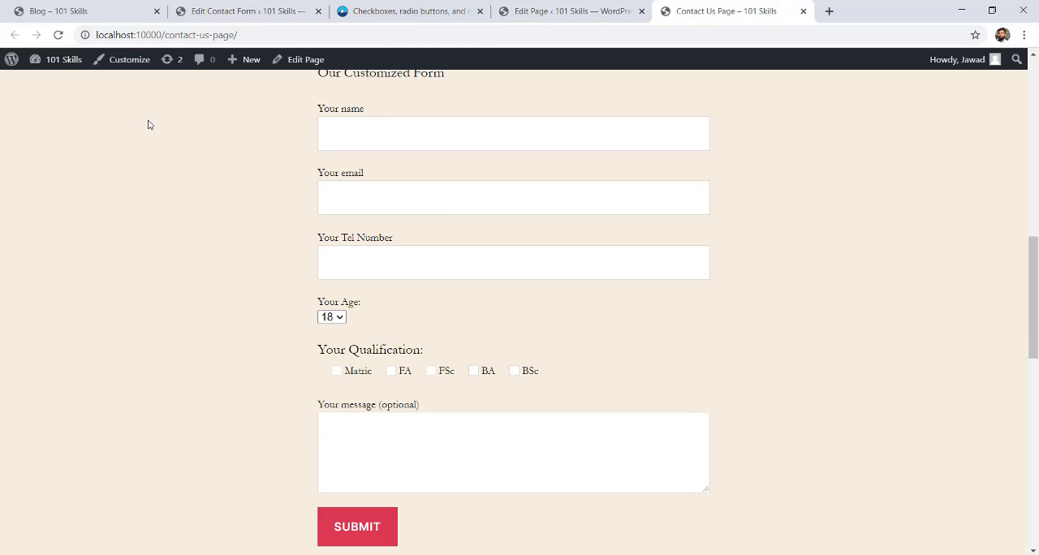
pyautogui.click(60, 35)
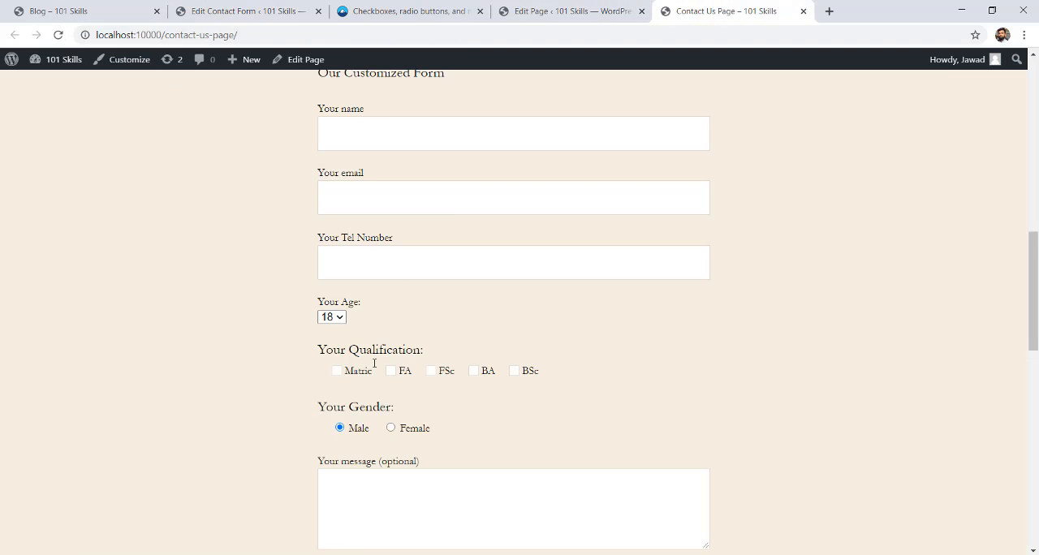
# Test the gender radio buttons on the Contact Us page, and tick the Matric, FSc and BSc qualifications.
pyautogui.click(390, 428)
pyautogui.click(341, 430)
pyautogui.click(391, 428)
pyautogui.click(343, 375)
pyautogui.click(432, 373)
pyautogui.click(515, 372)
# Switch the gender selection repeatedly between Male and Female, leaving Male selected.
pyautogui.moveTo(1035, 310); pyautogui.dragTo(1038, 328)
pyautogui.scroll(-1, 510, 332)
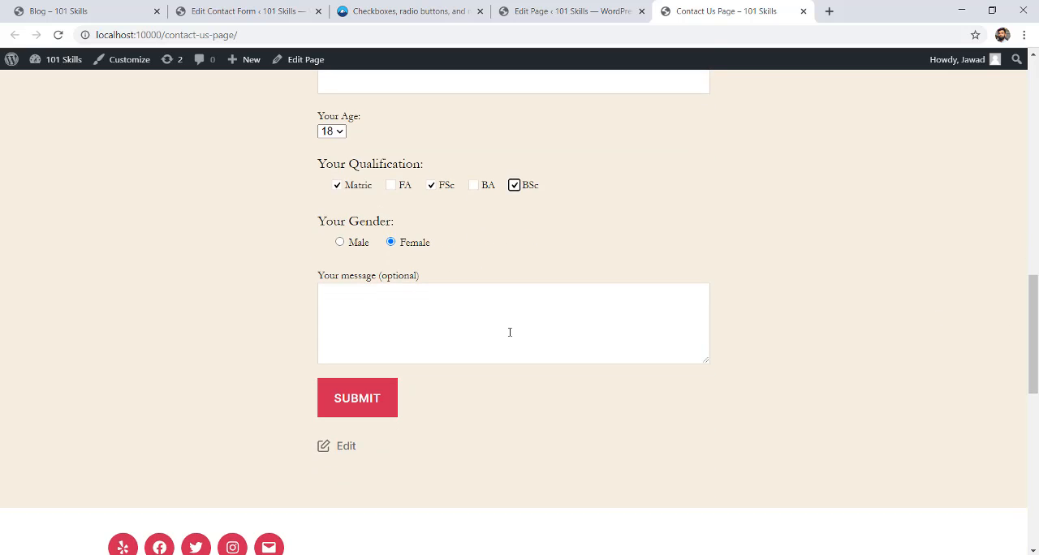
pyautogui.click(339, 242)
pyautogui.click(391, 243)
pyautogui.click(339, 244)
pyautogui.click(390, 242)
pyautogui.click(351, 244)
# Compare the optional message's textarea tag in the form template with its message field on the Contact Us page.
pyautogui.click(265, 6)
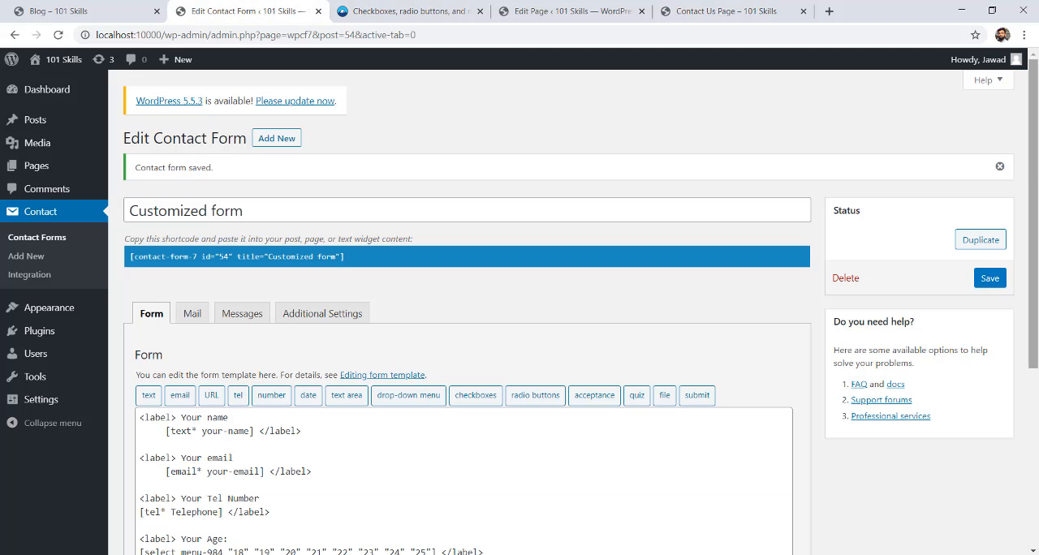
pyautogui.scroll(-2, 960, 223)
pyautogui.scroll(-1, 960, 224)
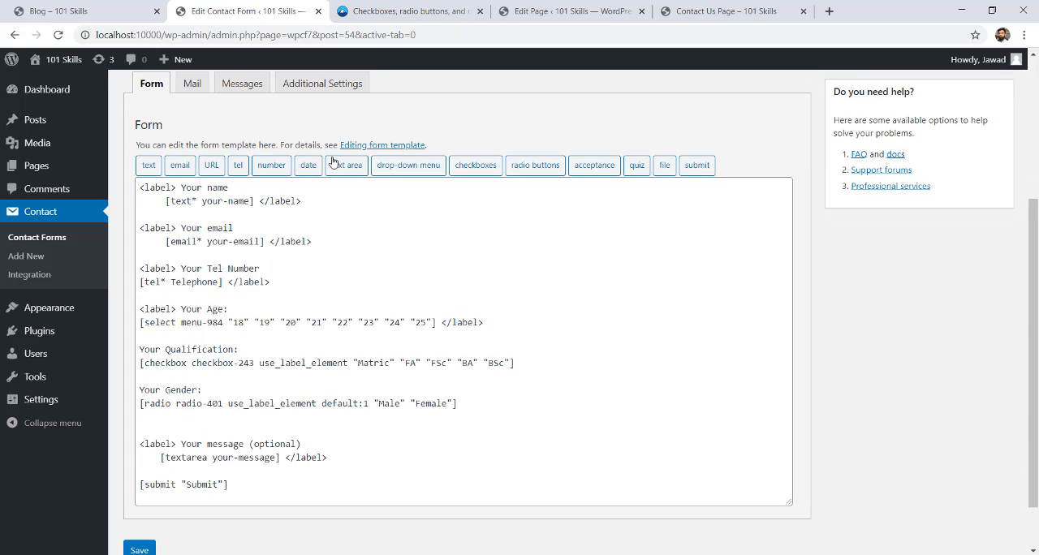
pyautogui.moveTo(328, 458); pyautogui.dragTo(136, 444)
pyautogui.click(697, 10)
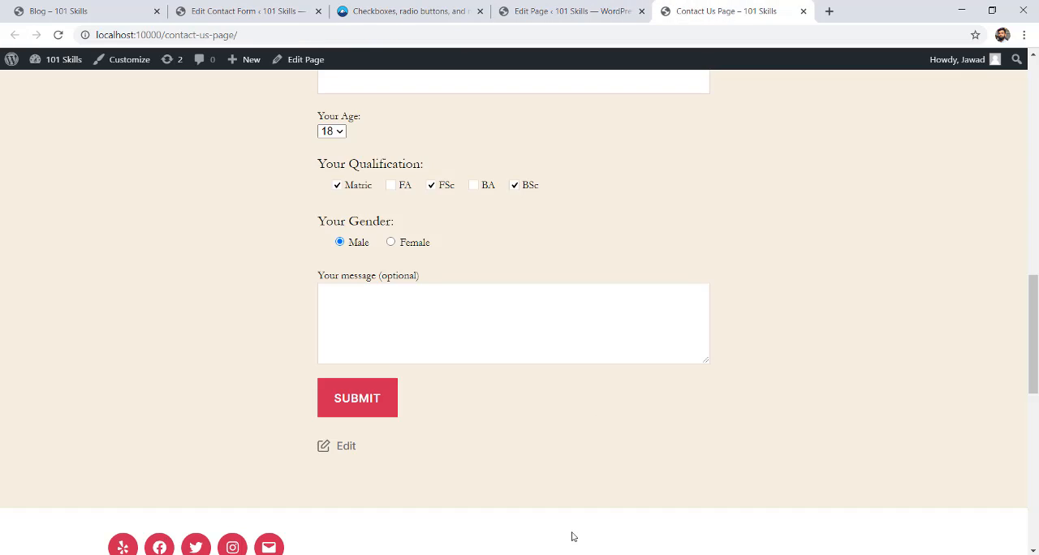
pyautogui.click(384, 308)
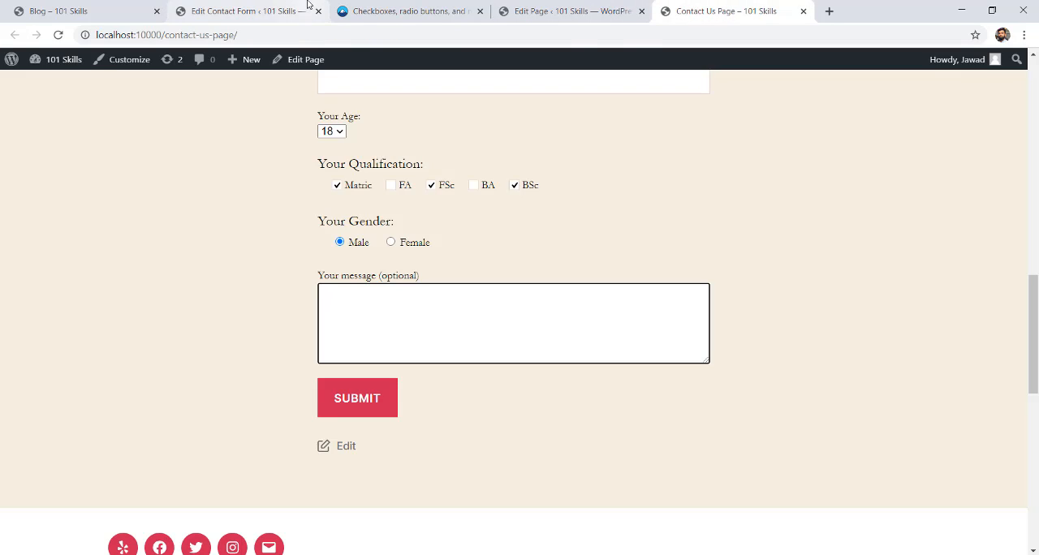
pyautogui.click(199, 8)
pyautogui.click(447, 232)
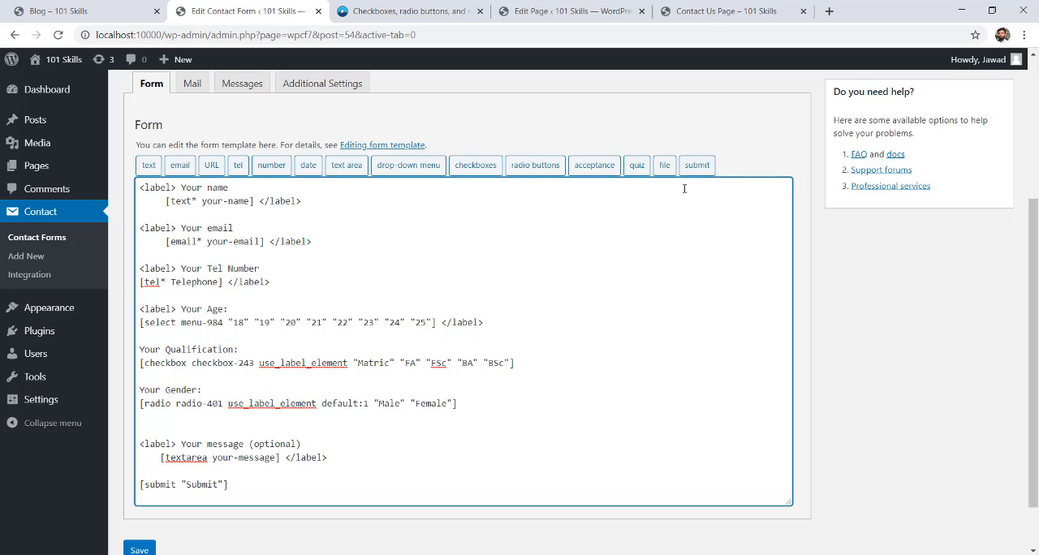
pyautogui.moveTo(230, 484); pyautogui.dragTo(366, 473)
pyautogui.click(344, 474)
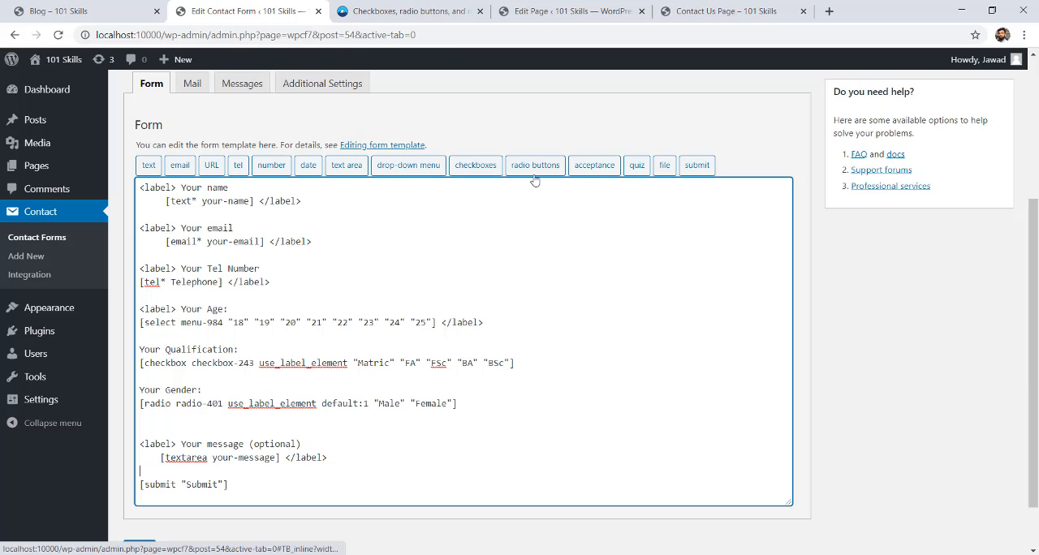
pyautogui.moveTo(1033, 341); pyautogui.dragTo(1034, 217)
pyautogui.scroll(-3, 699, 329)
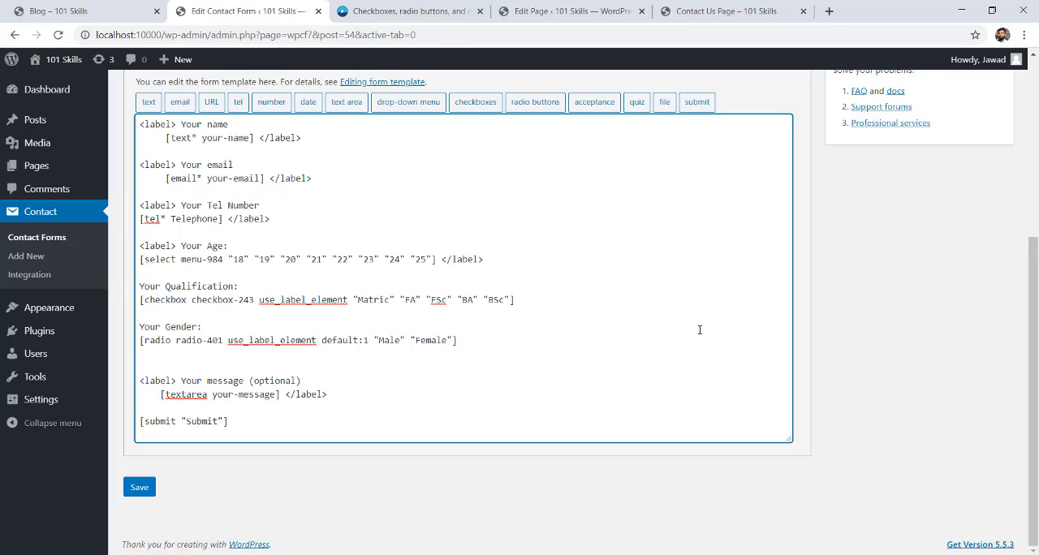
pyautogui.moveTo(1034, 390); pyautogui.dragTo(1036, 203)
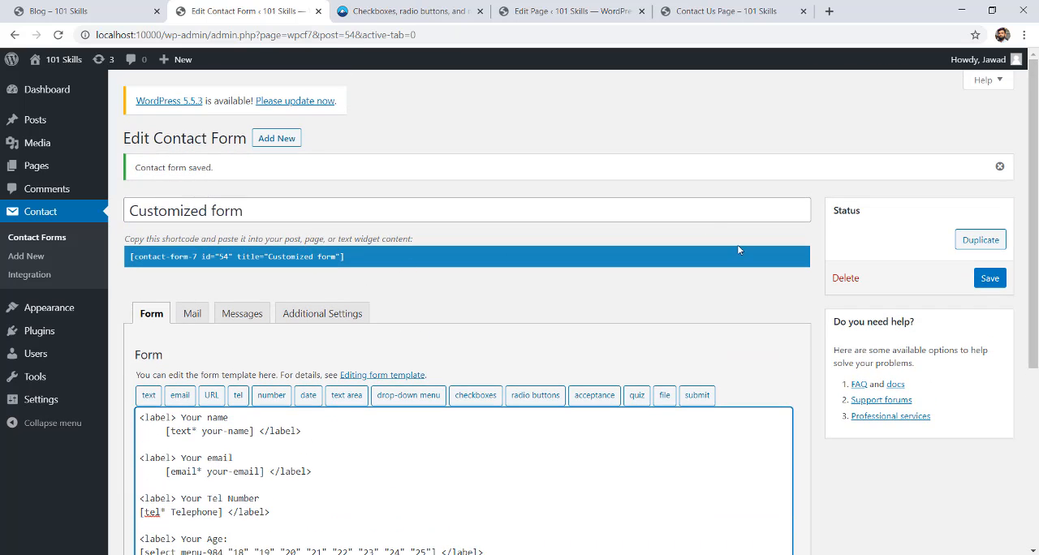
pyautogui.moveTo(1036, 217); pyautogui.dragTo(1035, 193)
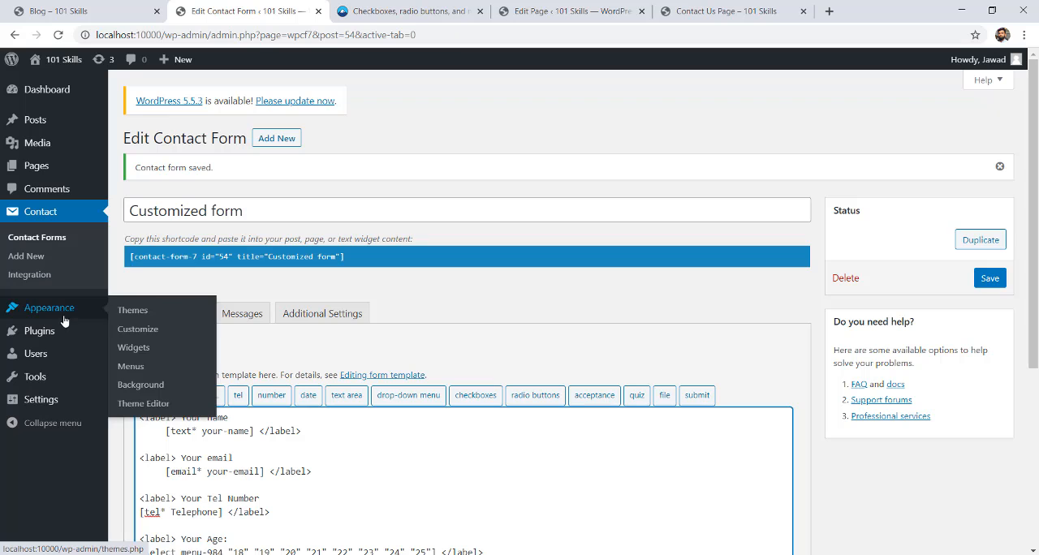
# Open the page for adding plugins in a new tab and close the Contact Form 7 documentation tab.
pyautogui.moveTo(40, 331)
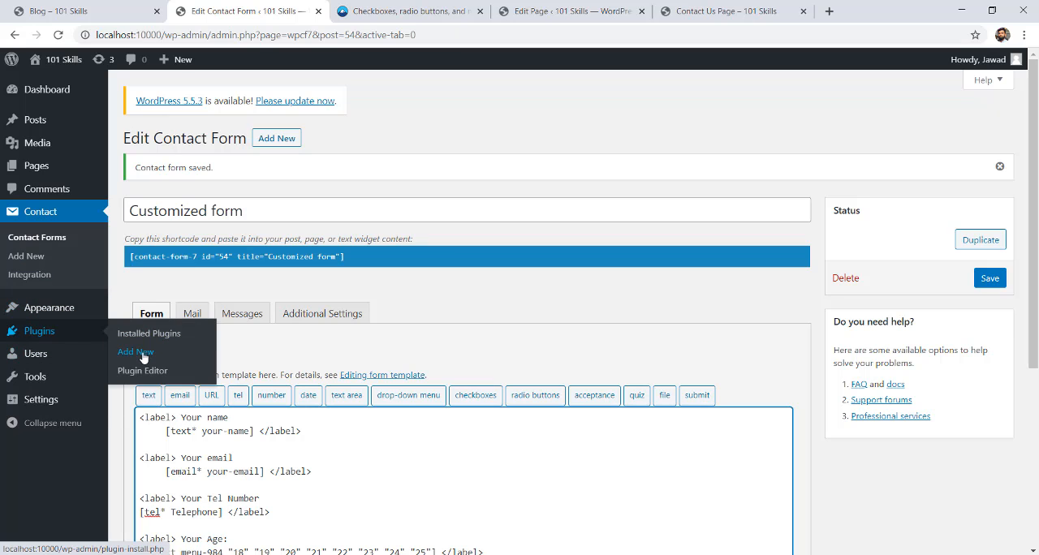
pyautogui.middleClick(142, 352)
pyautogui.click(431, 12)
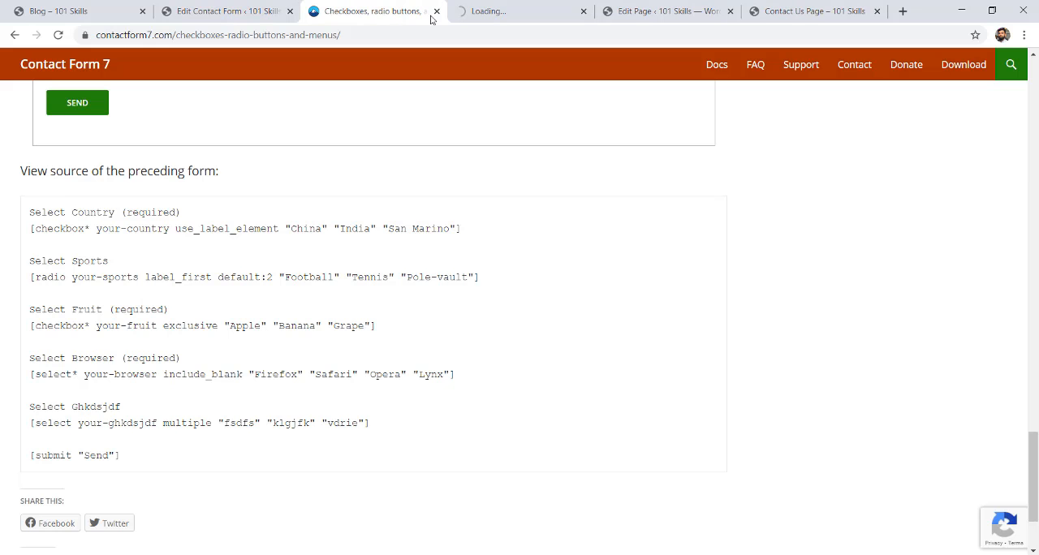
pyautogui.click(436, 12)
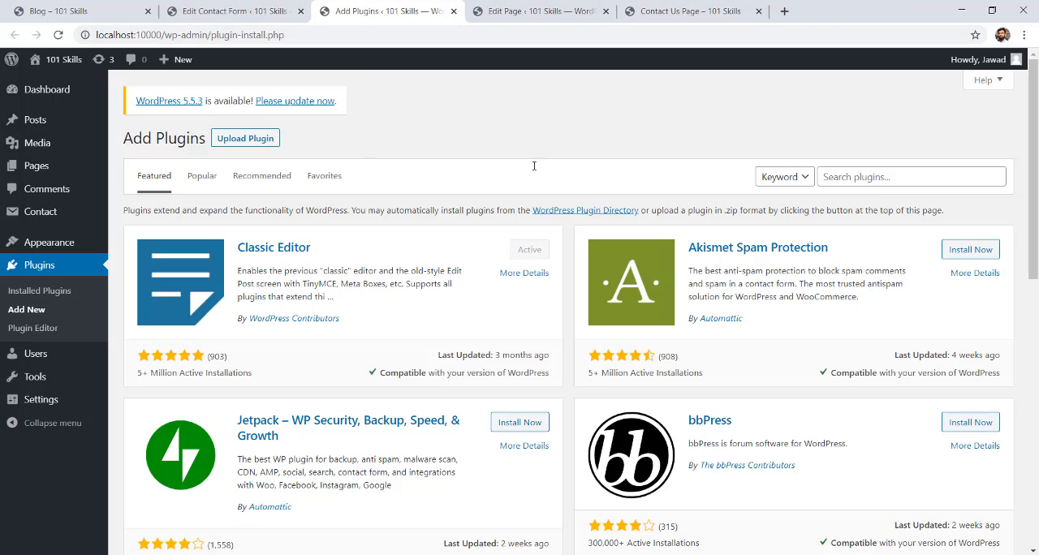
# Search the plugin directory for "flamingo", and install and activate the Flamingo plugin.
pyautogui.click(930, 176)
pyautogui.write('t')
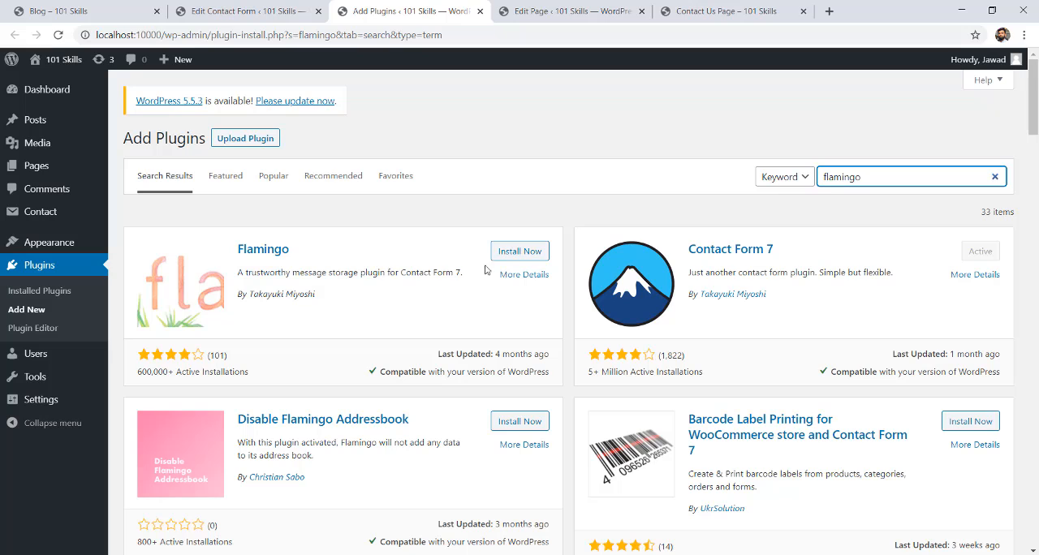
pyautogui.click(514, 258)
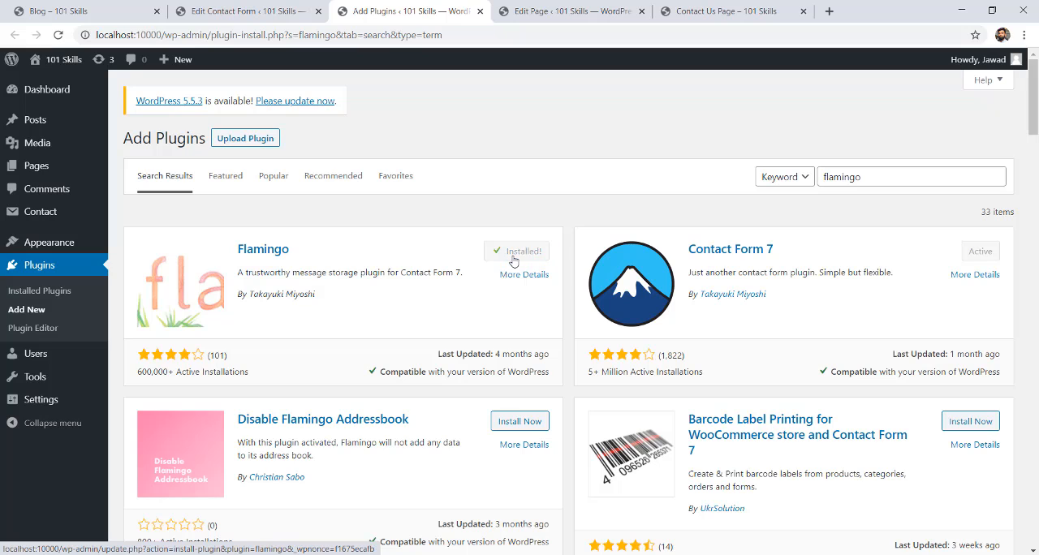
pyautogui.click(525, 254)
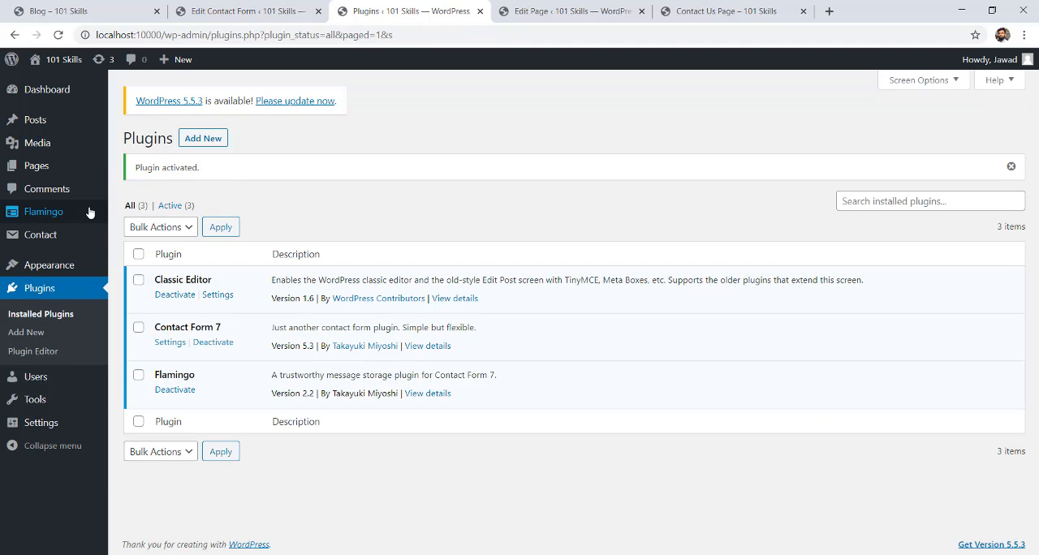
# View Flamingo's address book and its inbound messages list.
pyautogui.click(51, 214)
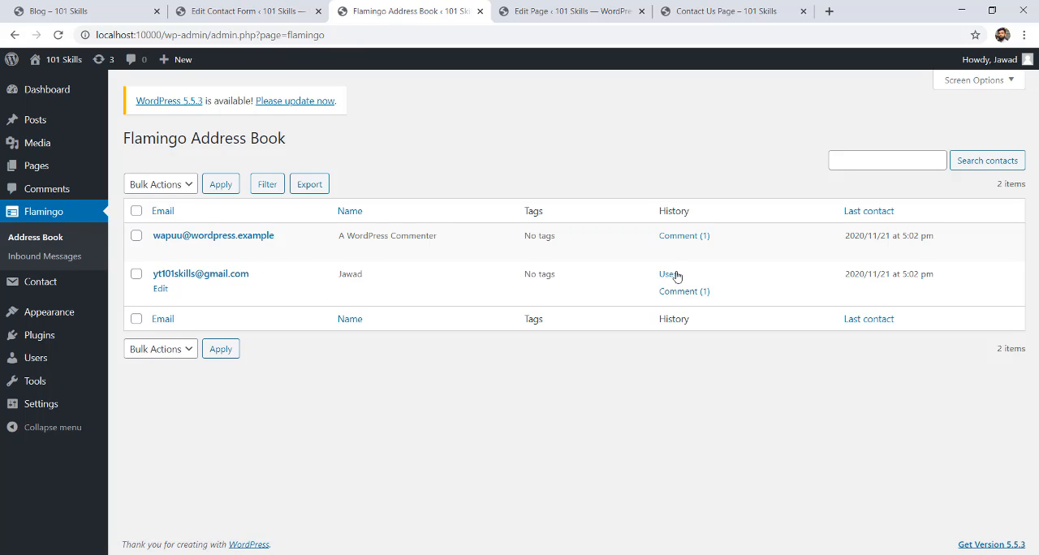
pyautogui.click(23, 261)
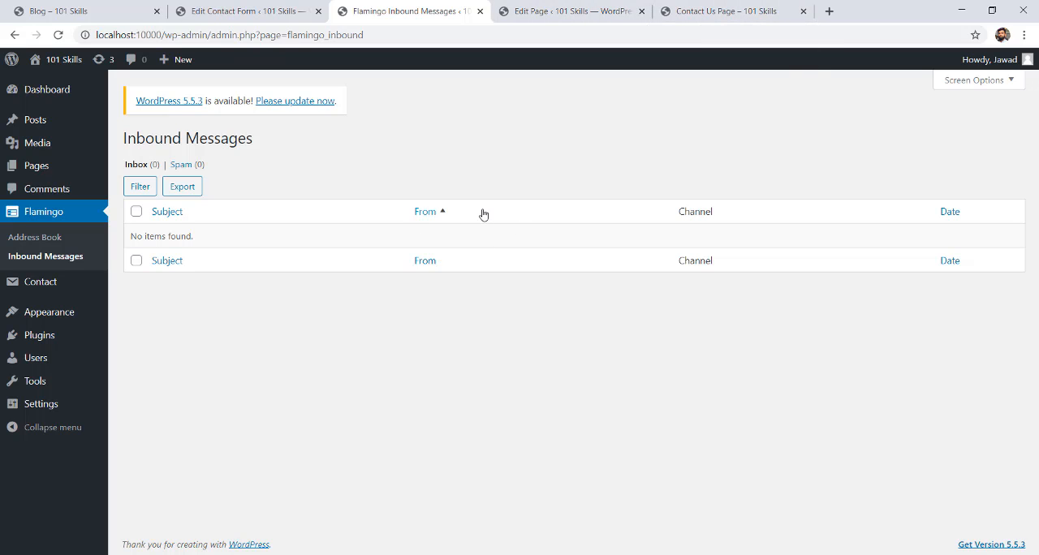
# Enter the sender's name and e-mail in the first contact form on the Contact Us page.
pyautogui.click(704, 10)
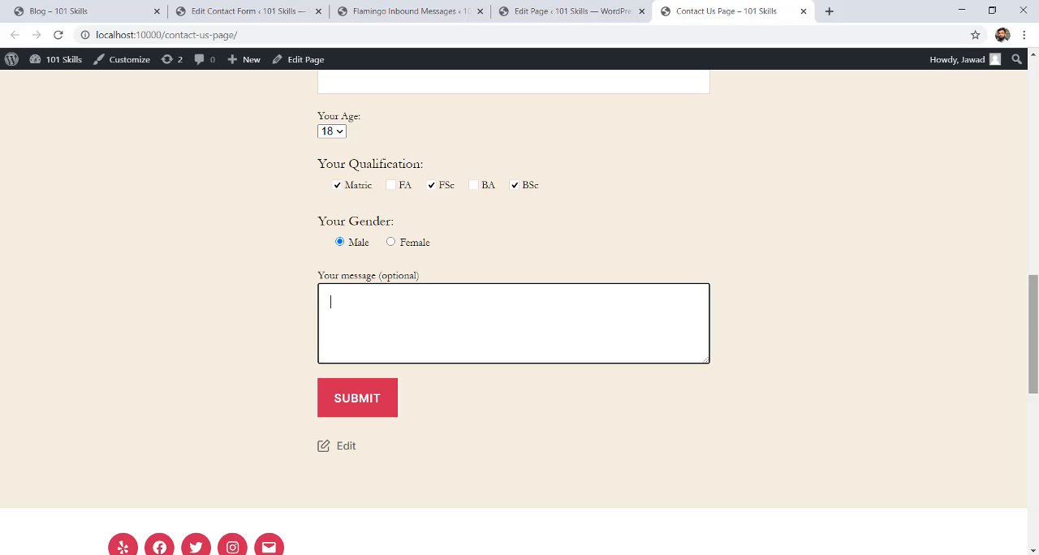
pyautogui.moveTo(1033, 324); pyautogui.dragTo(1028, 144)
pyautogui.click(431, 256)
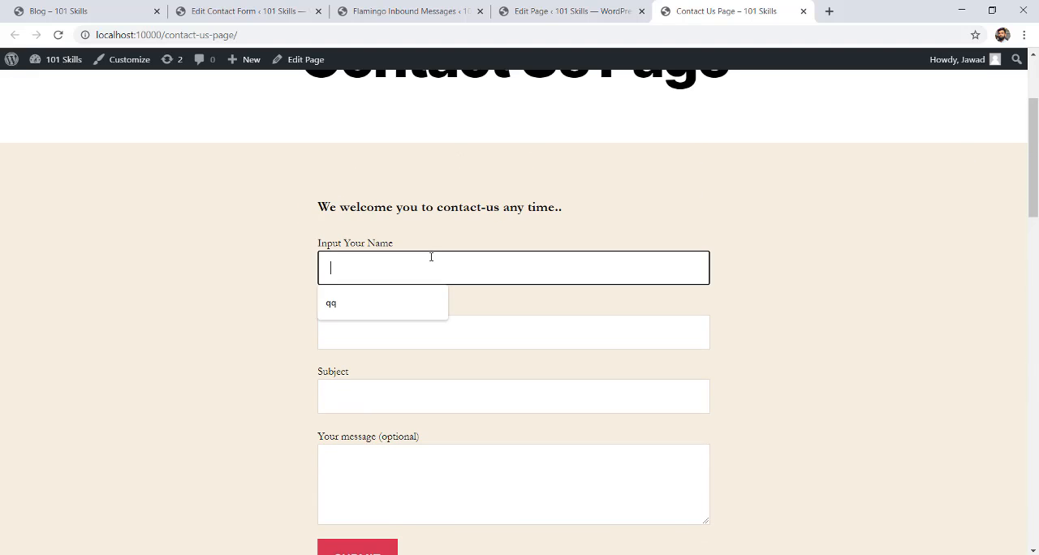
pyautogui.write('Ja')
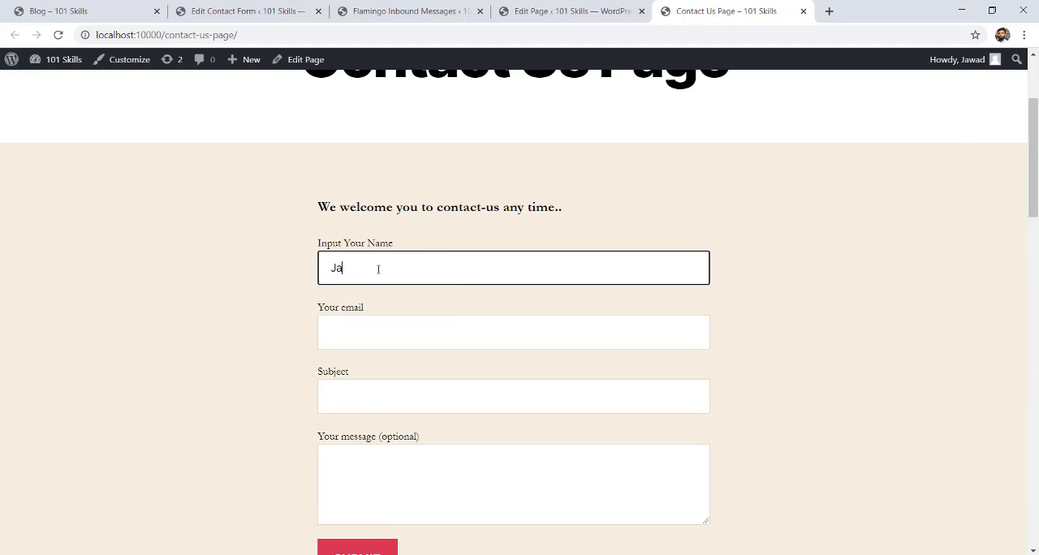
pyautogui.write('wad')
pyautogui.press('Tab')
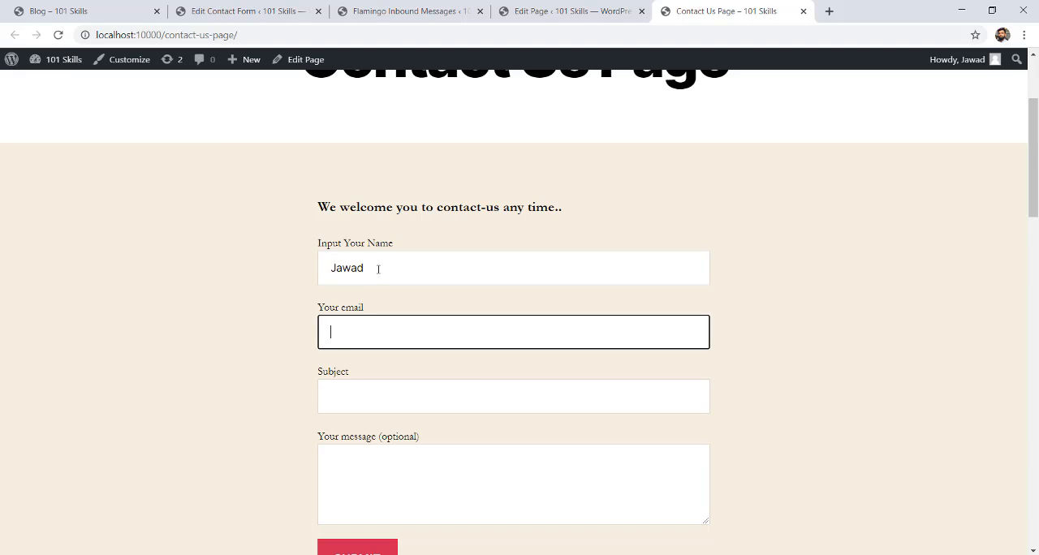
pyautogui.write('a@b.com')
pyautogui.press('Tab')
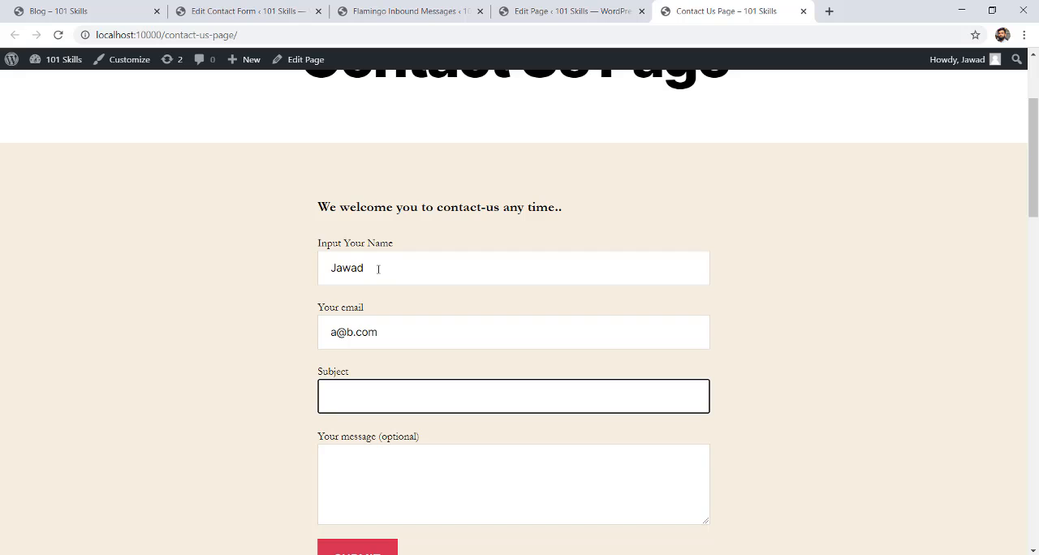
# Fill in the subject "Check" and the message "msg" in the first contact form, and submit it.
pyautogui.write('Check')
pyautogui.press('Tab')
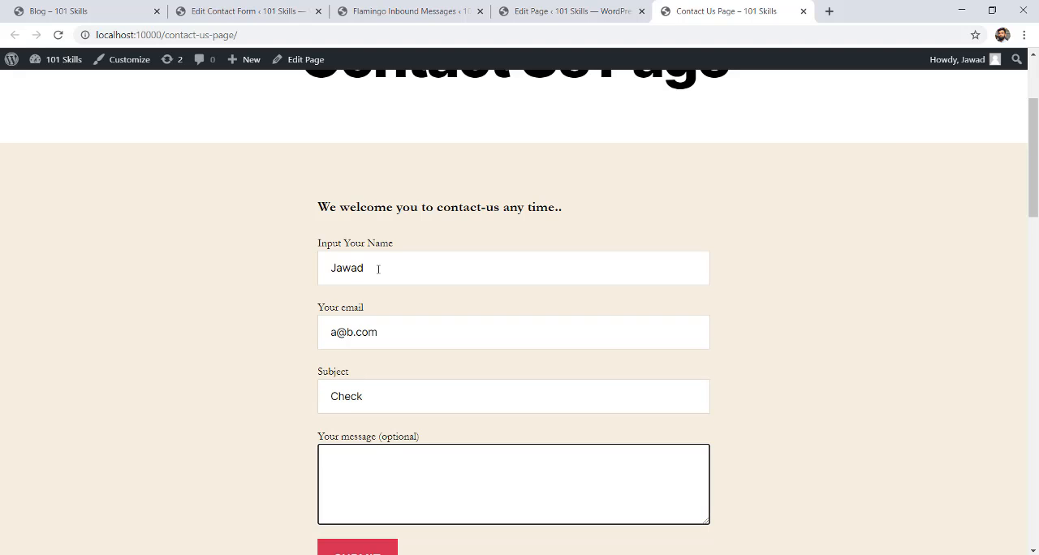
pyautogui.write('msg')
pyautogui.scroll(-2, 513, 324)
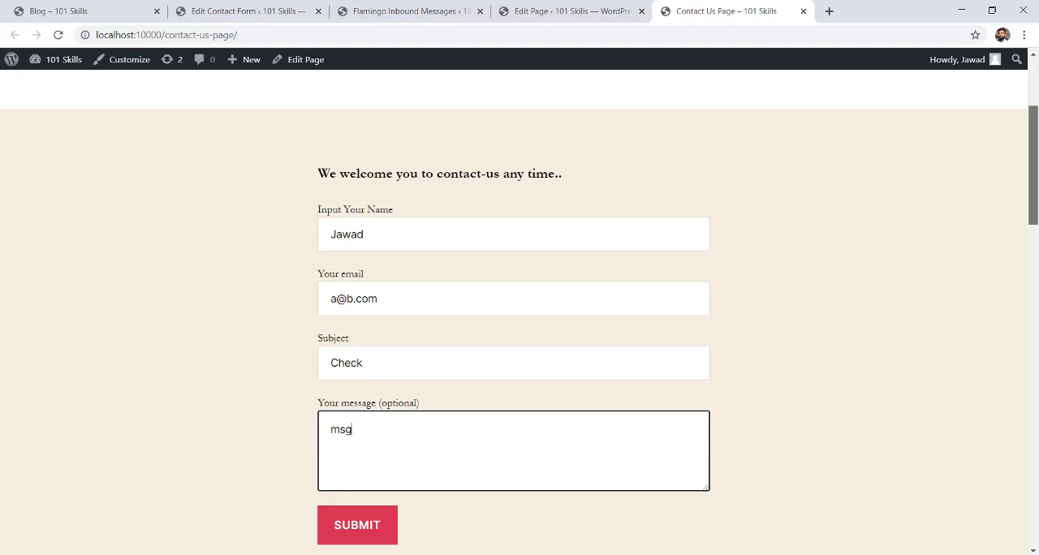
pyautogui.click(354, 399)
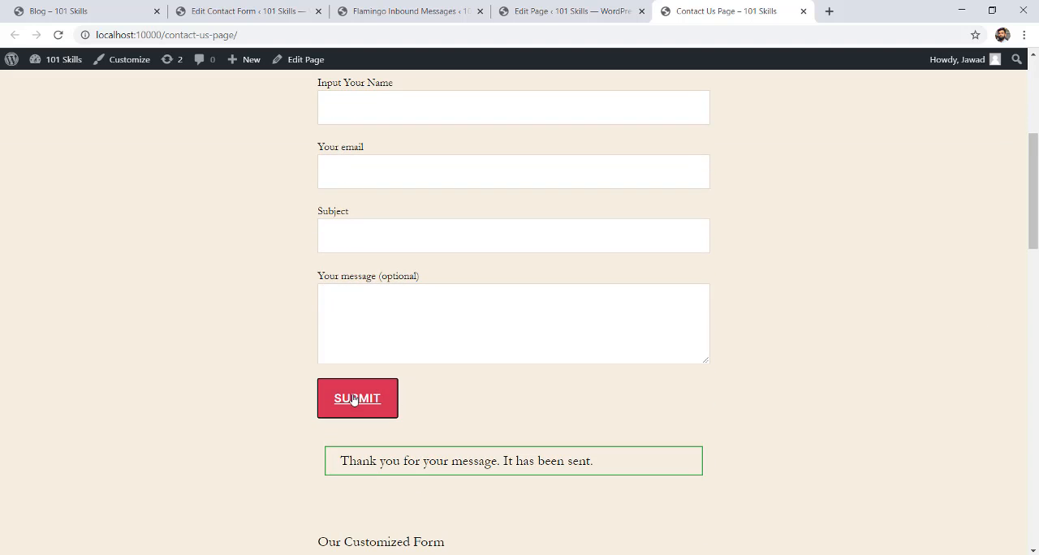
# Reload Flamingo's inbound messages and open the message with the subject "Check".
pyautogui.click(278, 17)
pyautogui.click(48, 9)
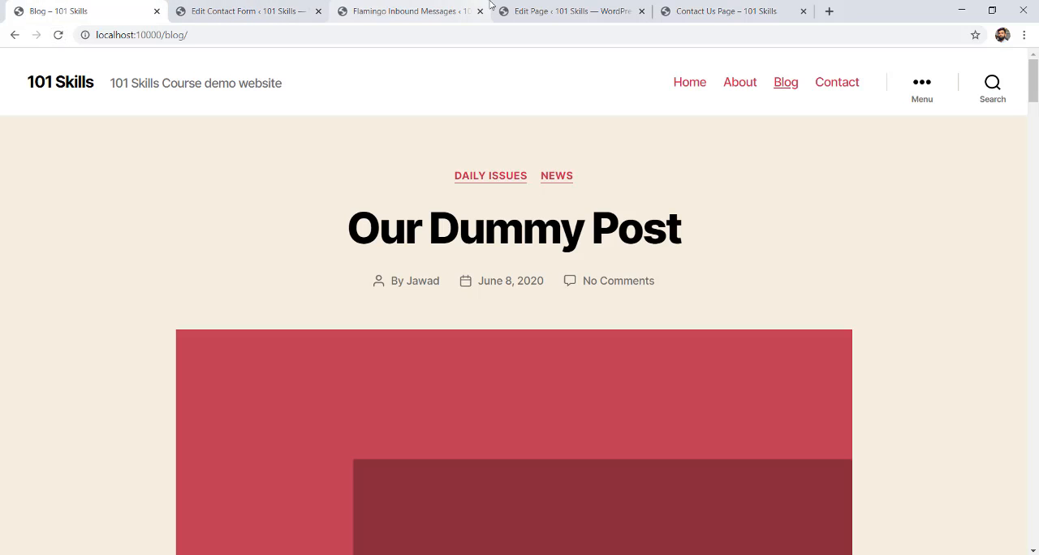
pyautogui.click(443, 8)
pyautogui.click(58, 35)
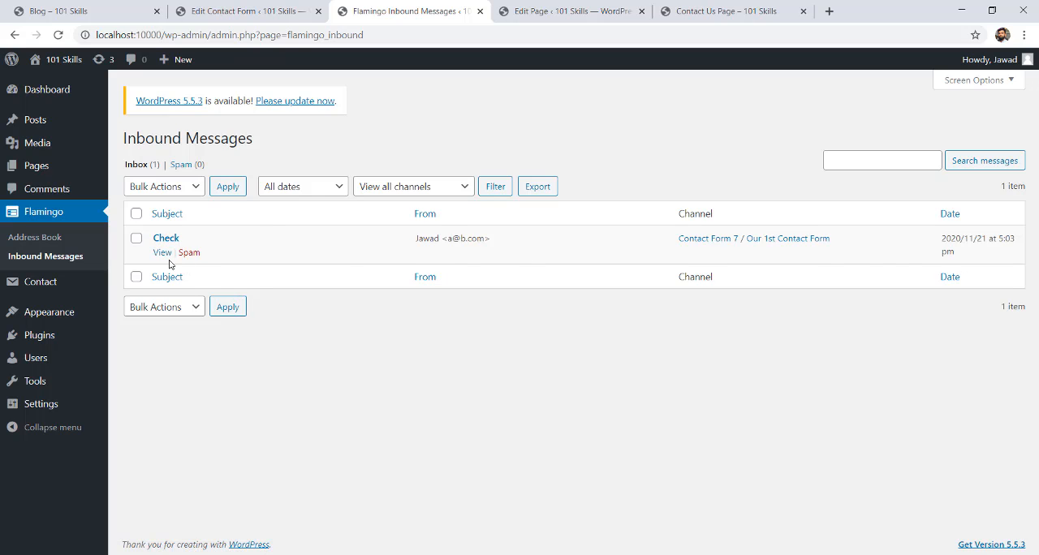
pyautogui.click(162, 256)
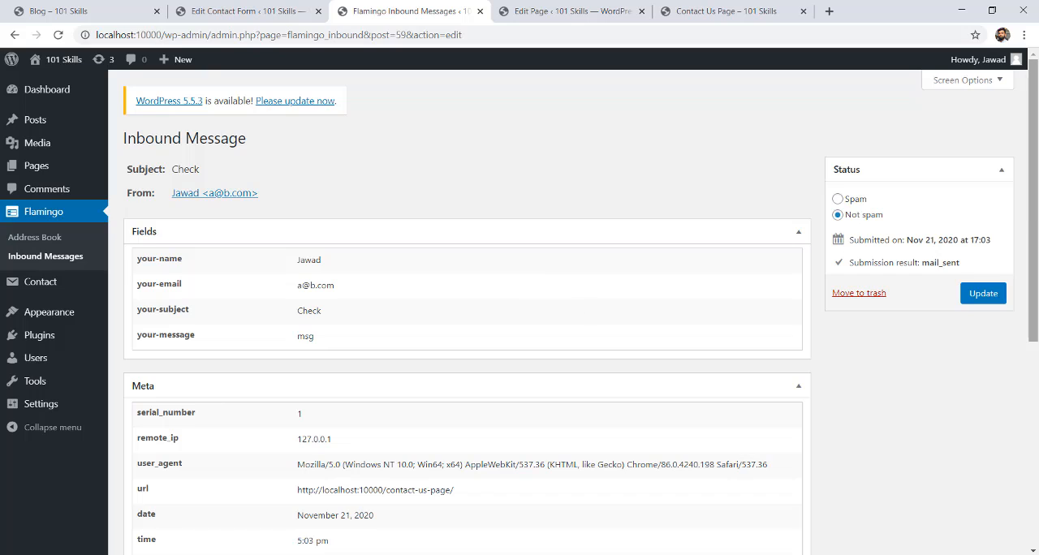
# Review the submitted fields and metadata of the "Check" message, and return to the inbound messages list.
pyautogui.moveTo(327, 261); pyautogui.dragTo(290, 264)
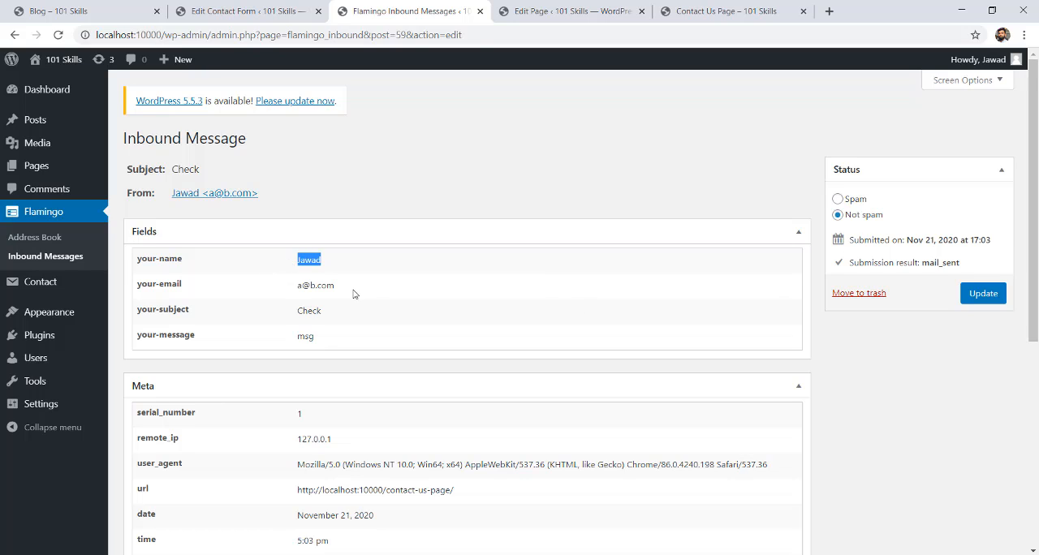
pyautogui.moveTo(351, 291); pyautogui.dragTo(345, 332)
pyautogui.click(345, 333)
pyautogui.scroll(-1, 581, 306)
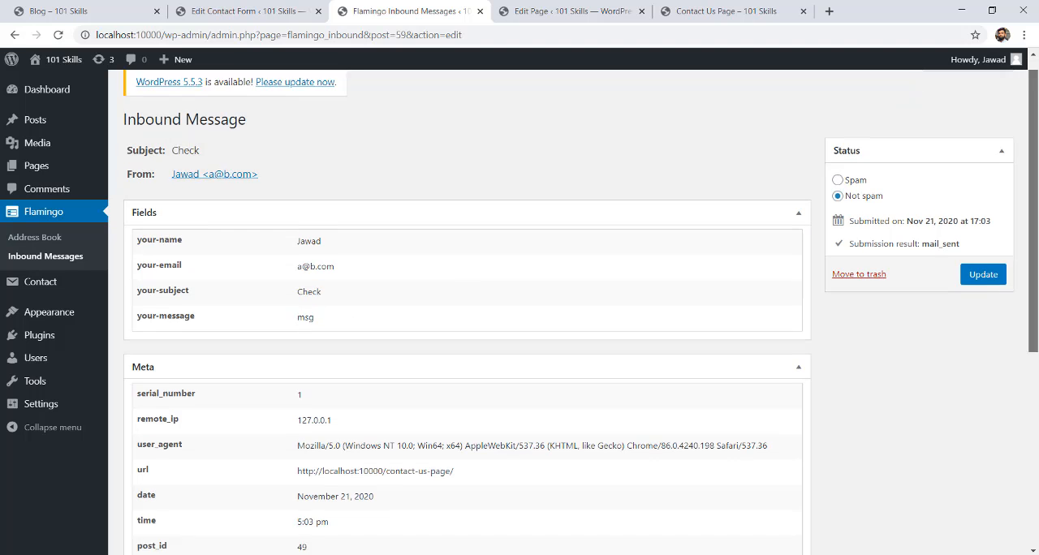
pyautogui.moveTo(1037, 210)
pyautogui.mouseDown()
pyautogui.moveTo(1038, 380)
pyautogui.moveTo(1037, 199)
pyautogui.mouseUp()
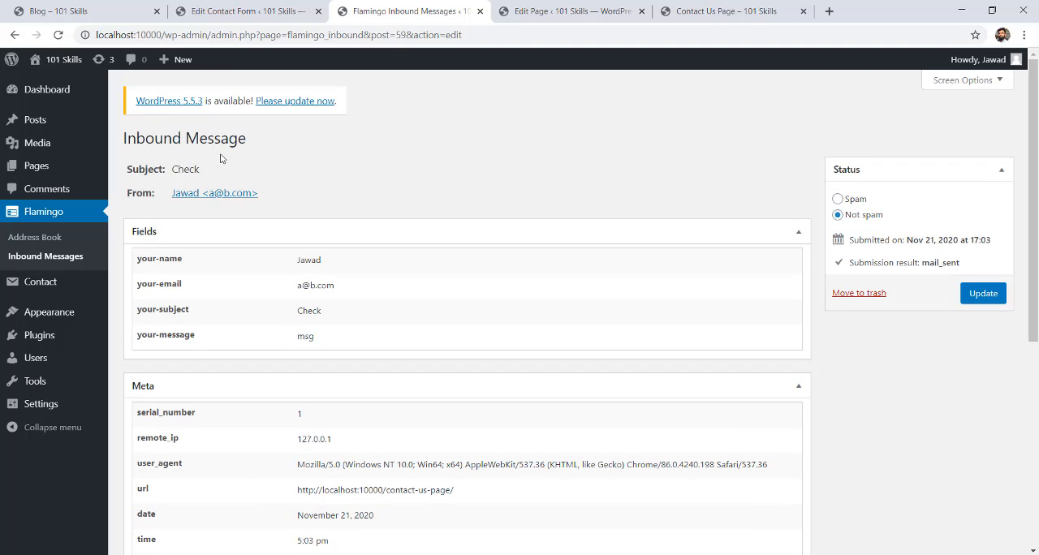
pyautogui.click(41, 256)
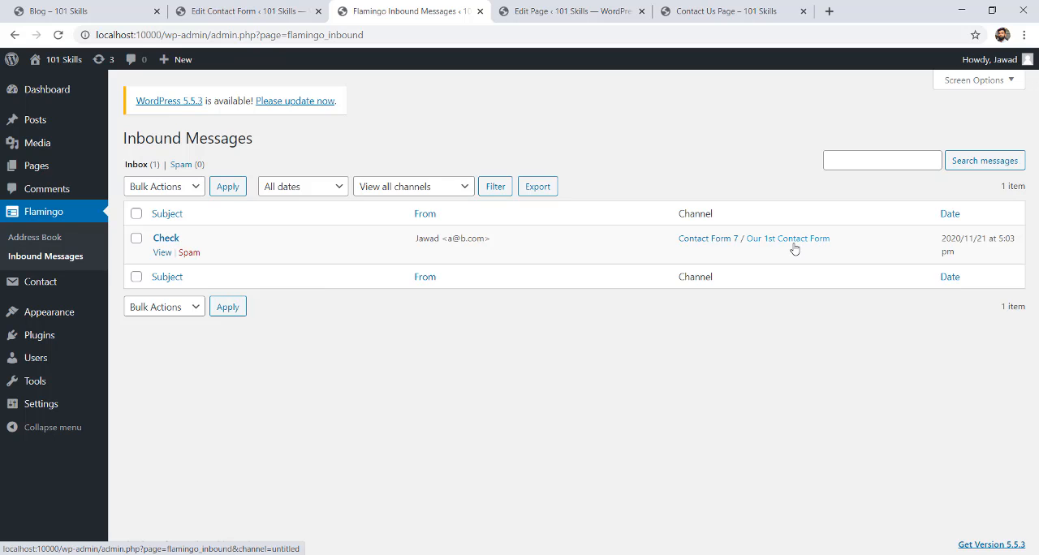
# Fill in the name, e-mail and telephone number in the customized form on the Contact Us page.
pyautogui.click(706, 10)
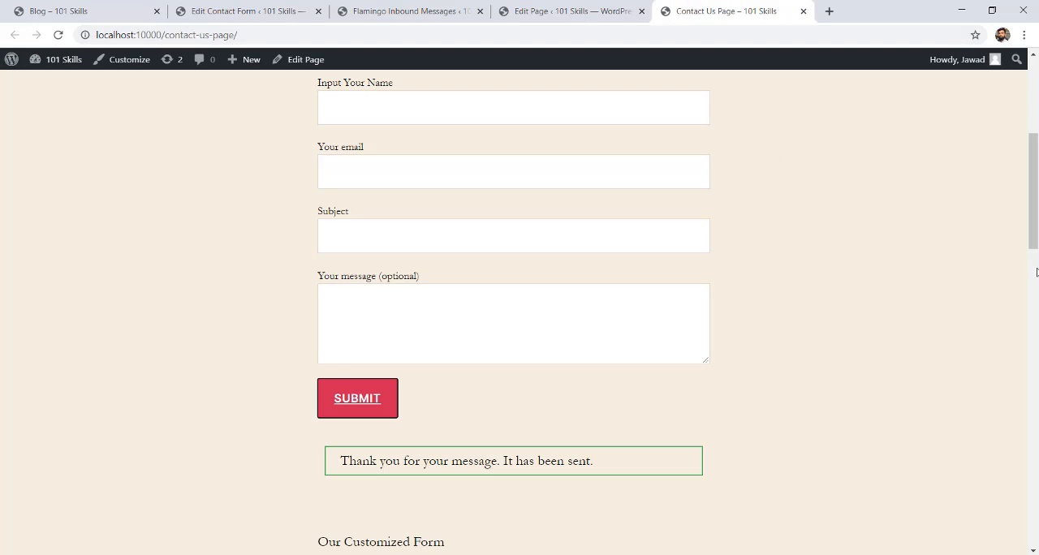
pyautogui.moveTo(1034, 219); pyautogui.dragTo(1034, 306)
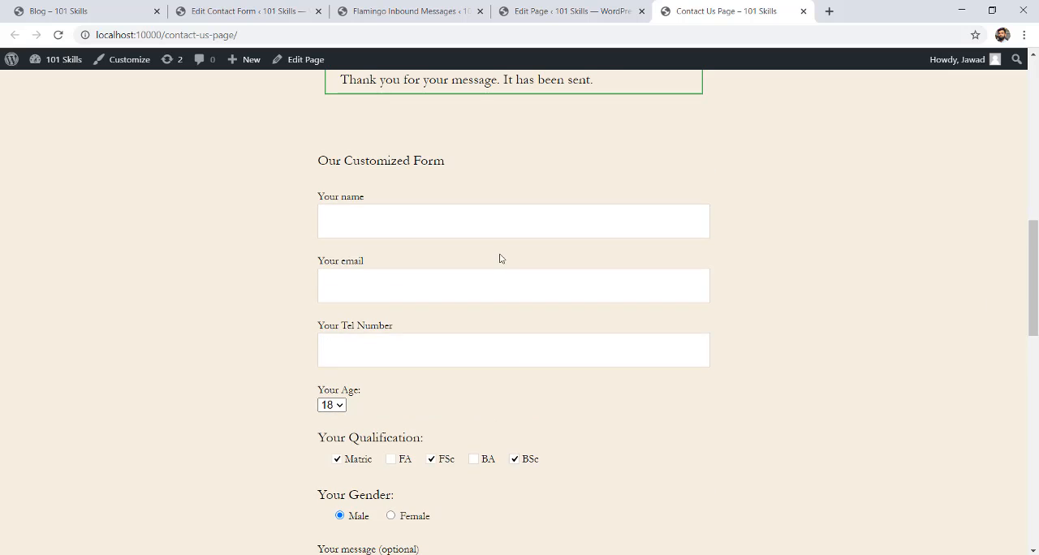
pyautogui.click(420, 225)
pyautogui.click(386, 258)
pyautogui.click(363, 289)
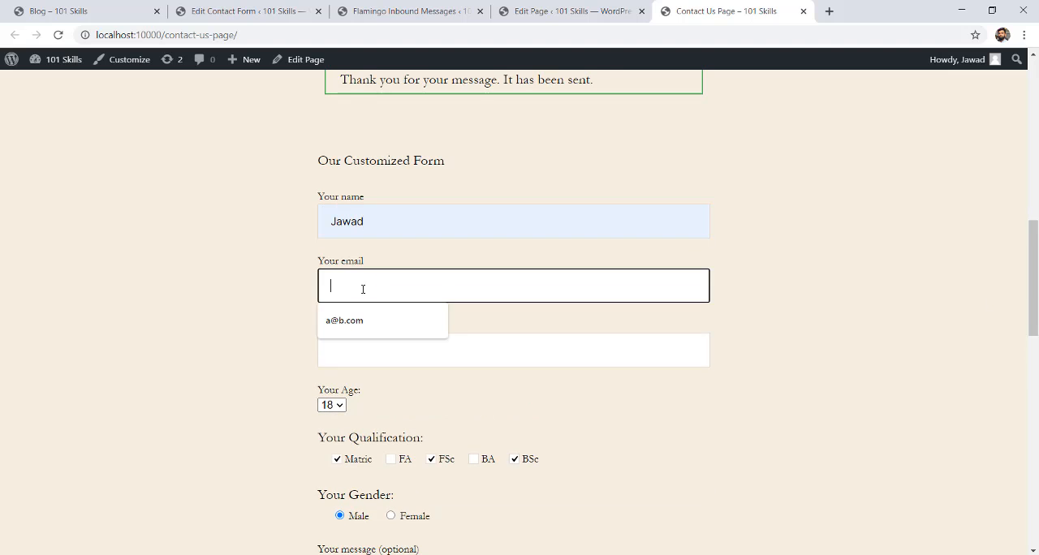
pyautogui.click(370, 320)
pyautogui.click(372, 351)
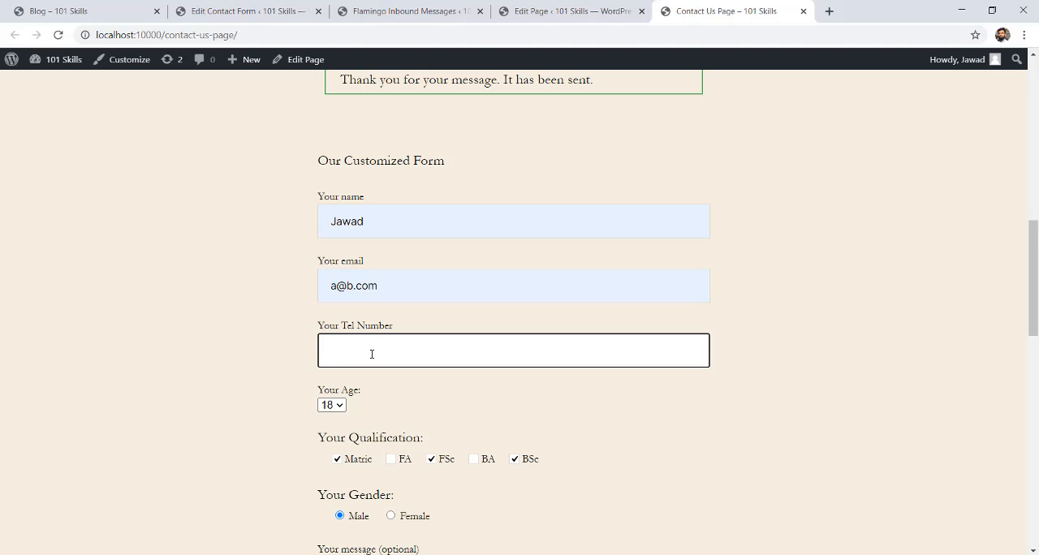
pyautogui.write('0092')
# Choose age 23 and enter the message "msg" in the customized form.
pyautogui.scroll(-2, 568, 349)
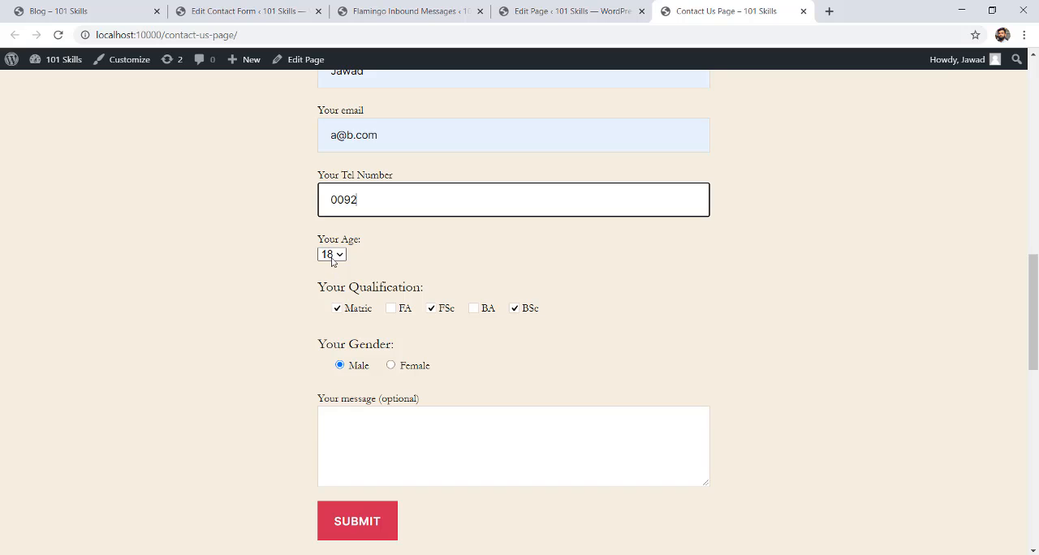
pyautogui.click(332, 257)
pyautogui.click(336, 334)
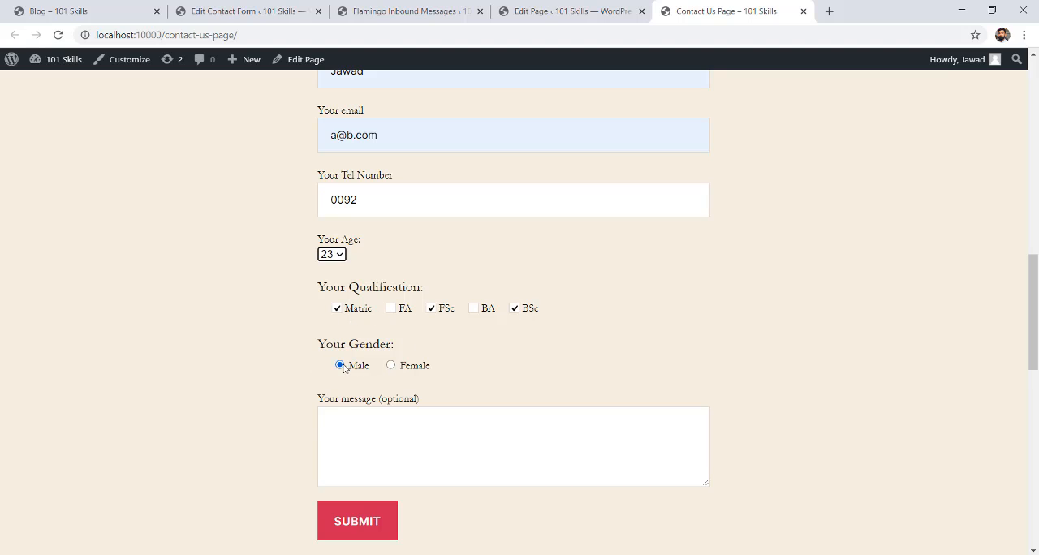
pyautogui.click(367, 441)
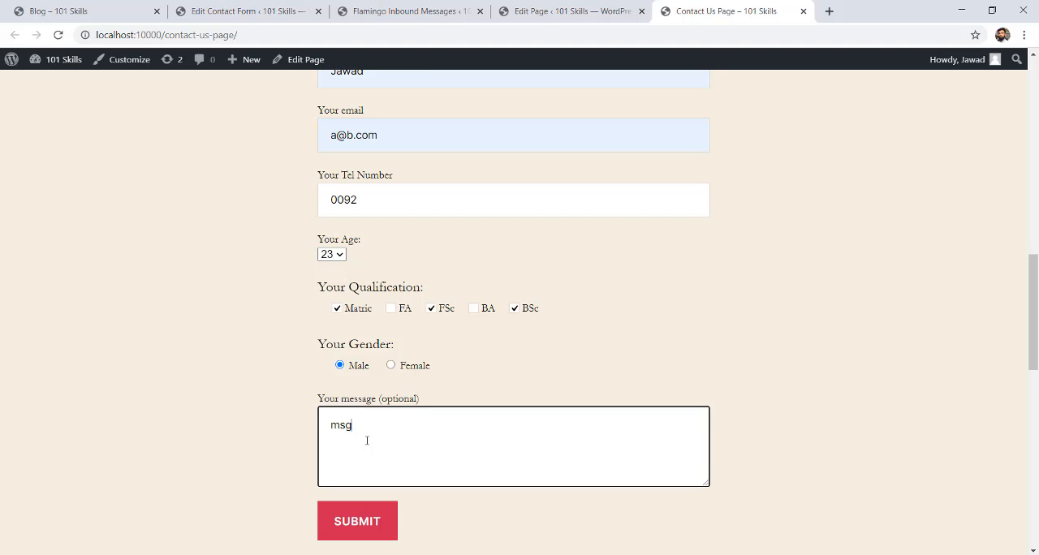
pyautogui.write('msg')
pyautogui.click(943, 391)
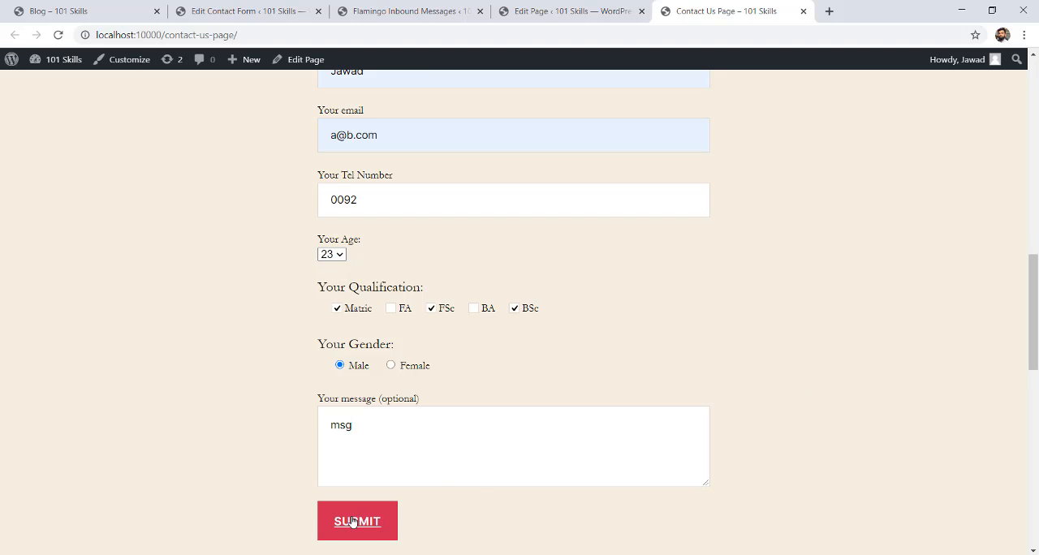
# Submit the customized form on the Contact Us page and reload Flamingo's inbound messages list.
pyautogui.click(357, 521)
pyautogui.scroll(-3, 560, 428)
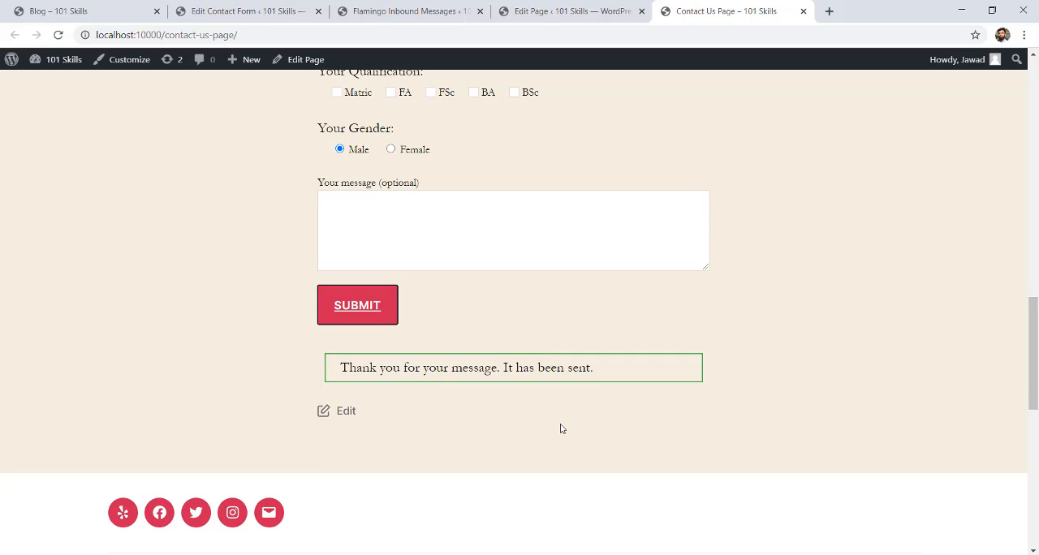
pyautogui.moveTo(351, 372); pyautogui.dragTo(599, 387)
pyautogui.click(634, 382)
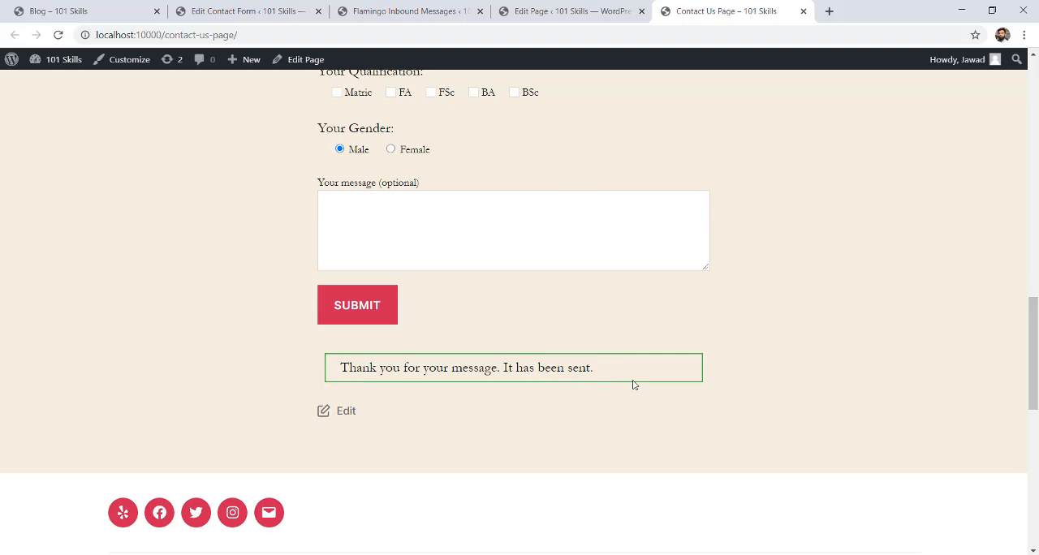
pyautogui.click(384, 11)
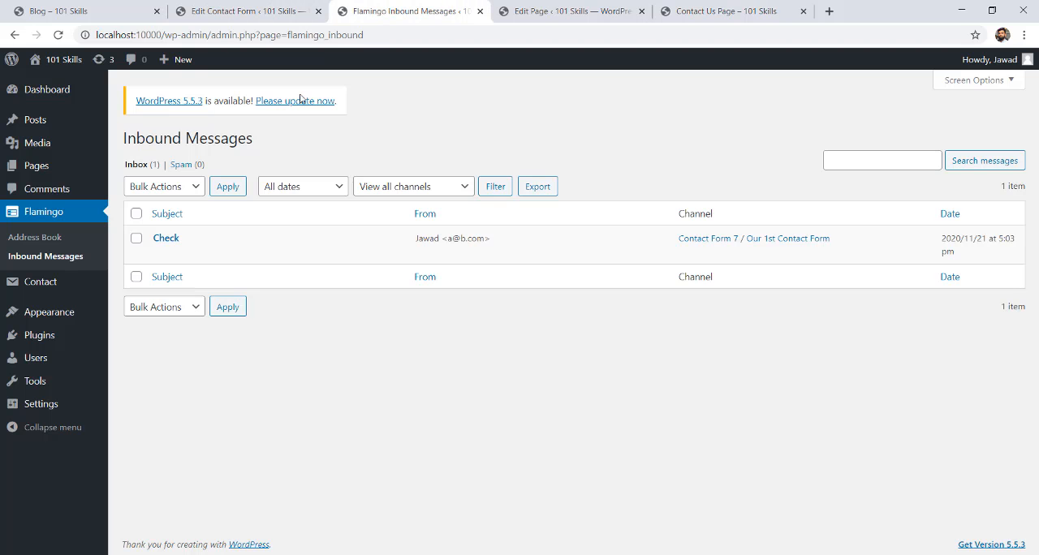
pyautogui.click(57, 34)
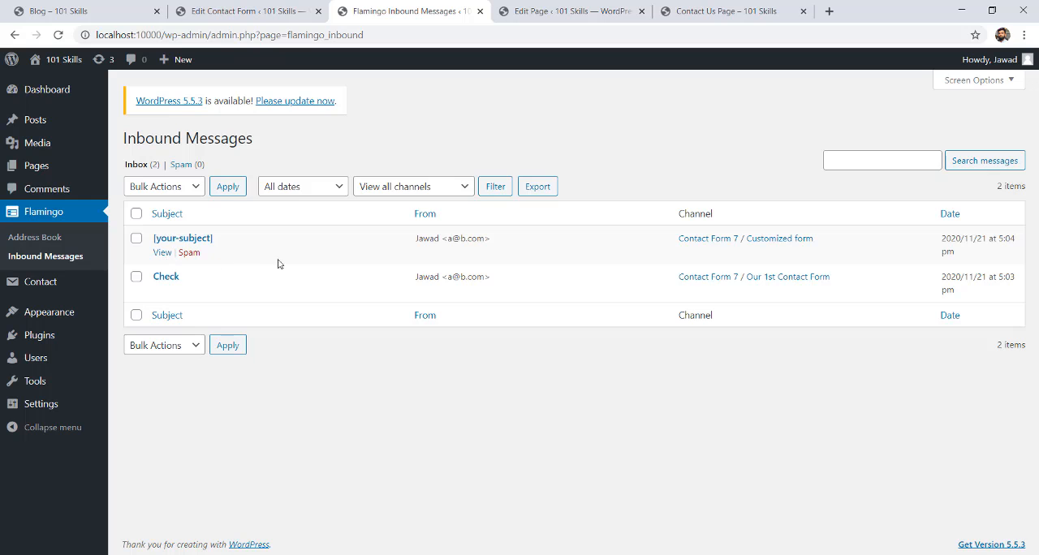
# Check the form shortcodes in the page editor and the customized form's fields on the Contact Us page.
pyautogui.click(564, 10)
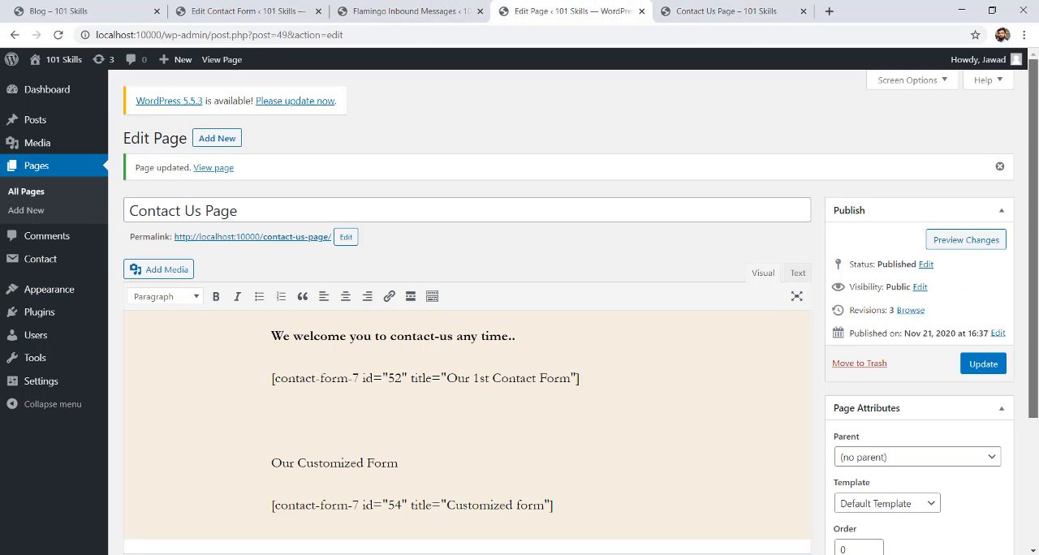
pyautogui.scroll(-3, 1036, 333)
pyautogui.hotkey('ctrl', 'Tab')
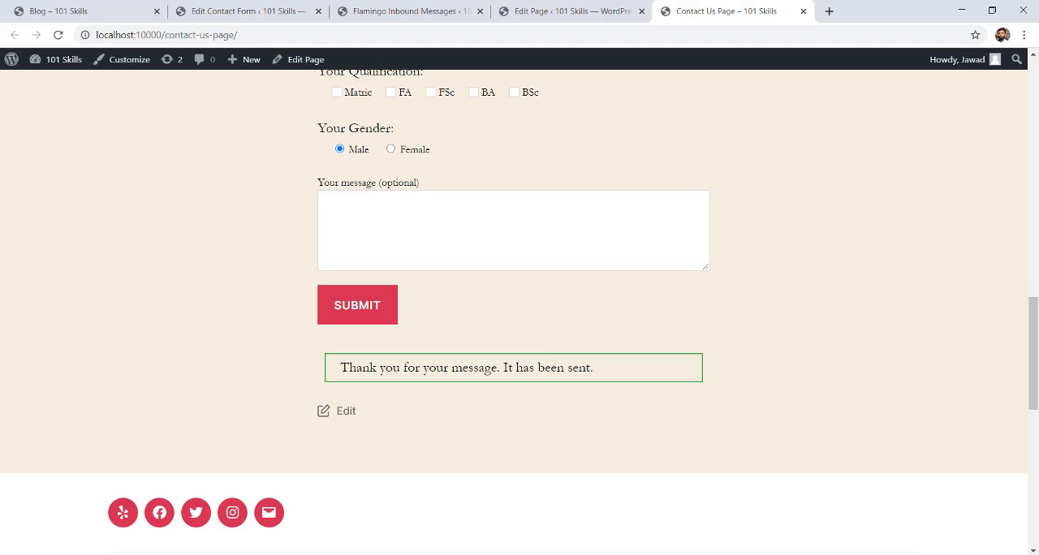
pyautogui.scroll(3, 1036, 268)
pyautogui.scroll(2, 1036, 268)
pyautogui.scroll(-3, 1036, 267)
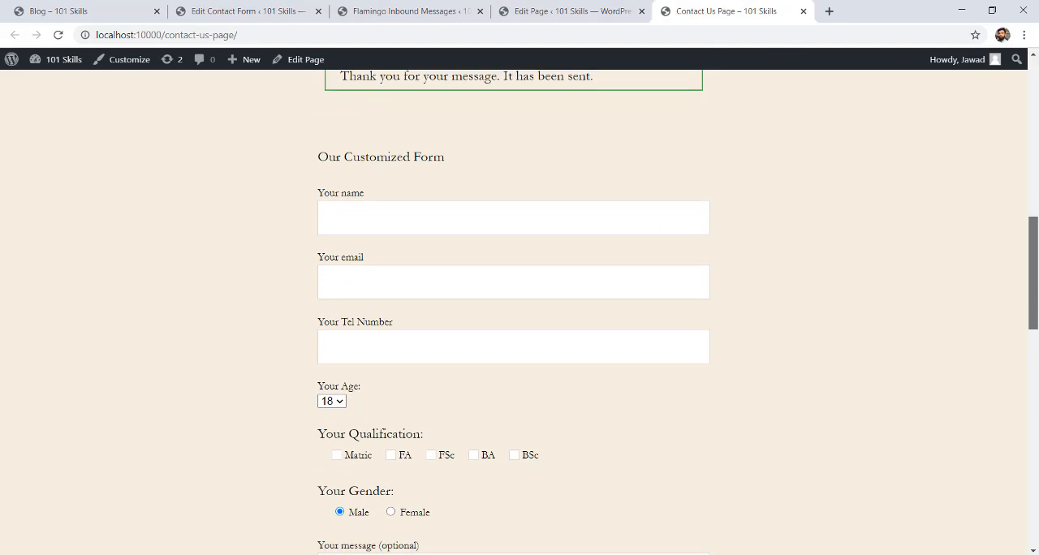
# Open the inbound message received from the customized form in Flamingo and review each submitted field value.
pyautogui.click(374, 10)
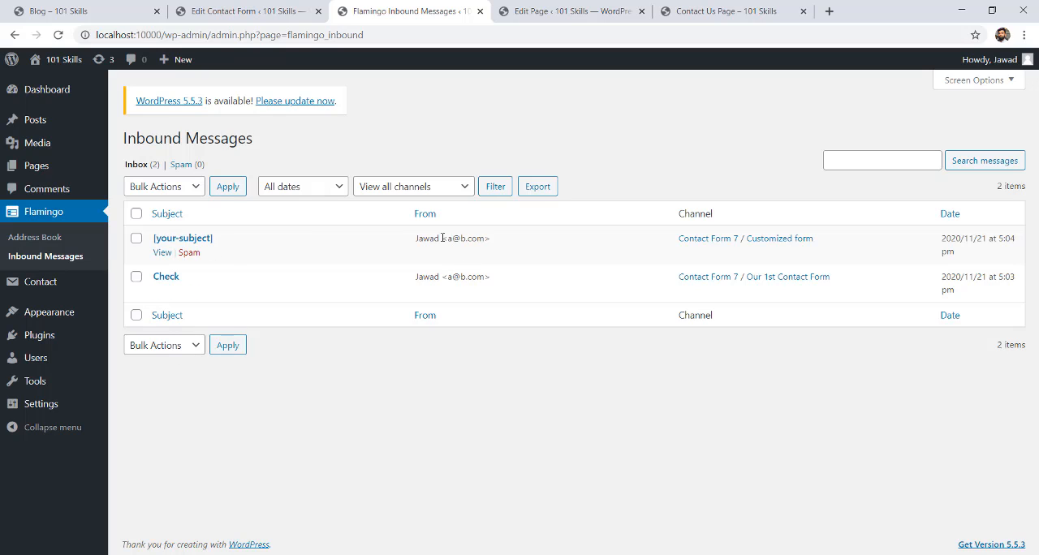
pyautogui.click(162, 253)
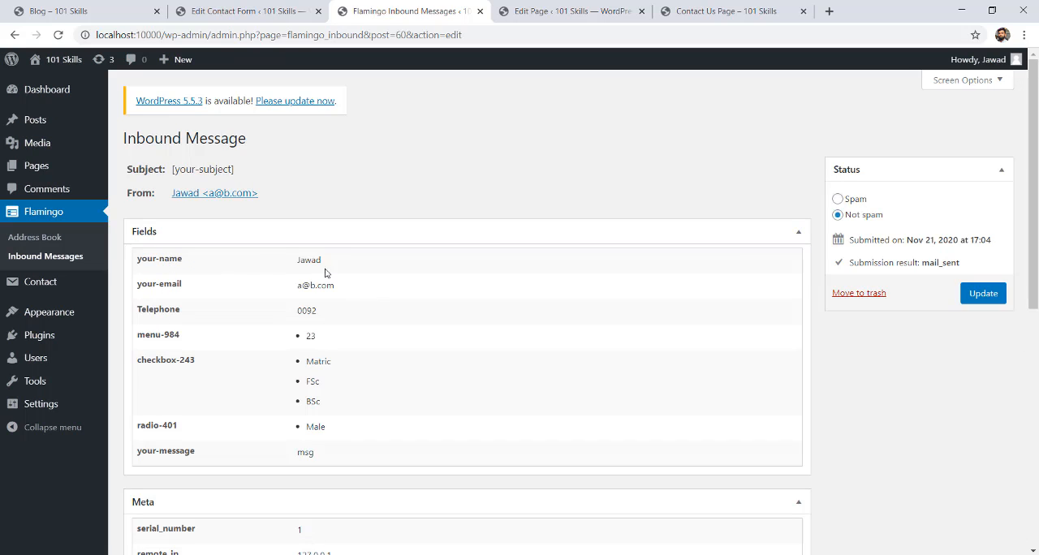
pyautogui.moveTo(326, 263); pyautogui.dragTo(258, 263)
pyautogui.moveTo(339, 284); pyautogui.dragTo(267, 318)
pyautogui.moveTo(321, 341); pyautogui.dragTo(279, 341)
pyautogui.click(349, 341)
pyautogui.moveTo(317, 340); pyautogui.dragTo(296, 338)
pyautogui.click(326, 344)
pyautogui.click(346, 361)
pyautogui.moveTo(324, 404); pyautogui.dragTo(305, 361)
pyautogui.click(353, 403)
pyautogui.moveTo(338, 432); pyautogui.dragTo(287, 428)
pyautogui.click(345, 455)
pyautogui.moveTo(321, 459); pyautogui.dragTo(285, 455)
pyautogui.click(349, 459)
pyautogui.click(327, 461)
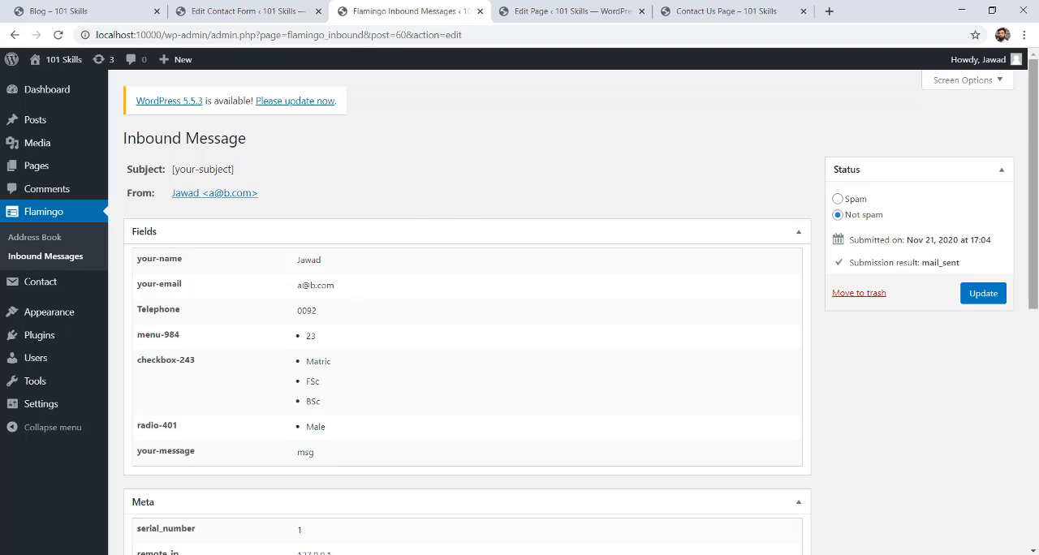
pyautogui.moveTo(1032, 195); pyautogui.dragTo(1036, 120)
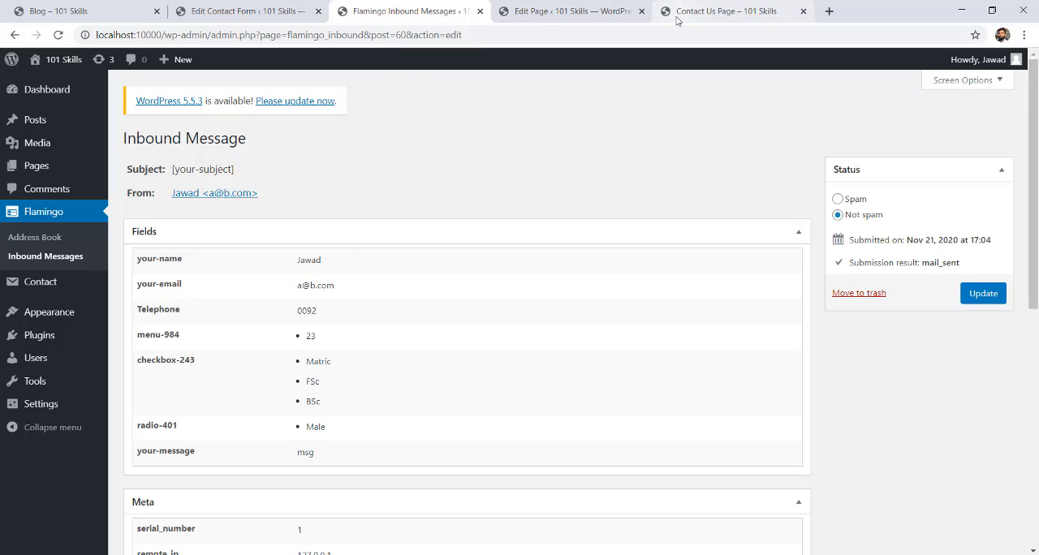
# Look over the first contact form's end and the customized form on the Contact Us page again.
pyautogui.click(722, 12)
pyautogui.moveTo(1036, 305); pyautogui.dragTo(1023, 283)
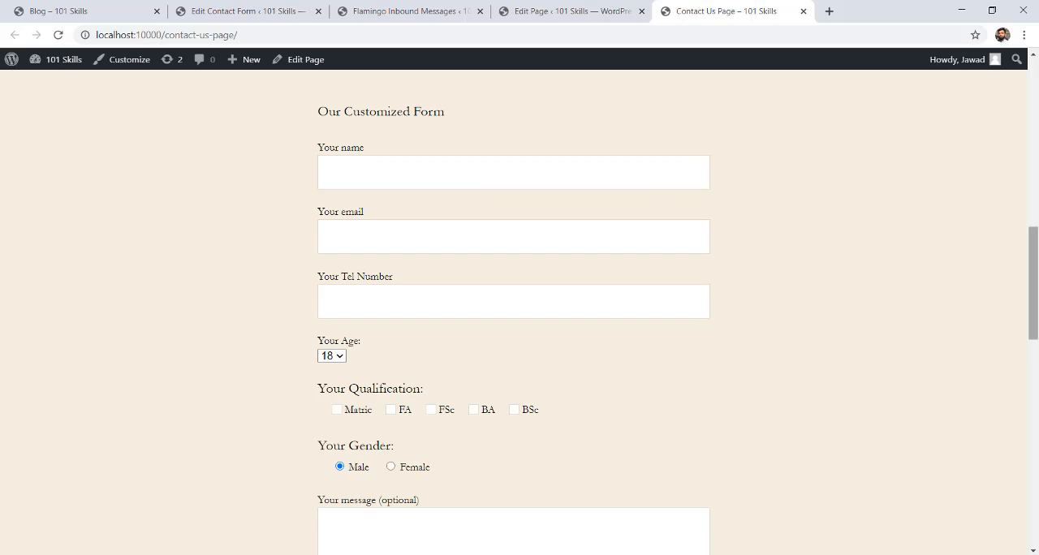
pyautogui.scroll(2, 1032, 267)
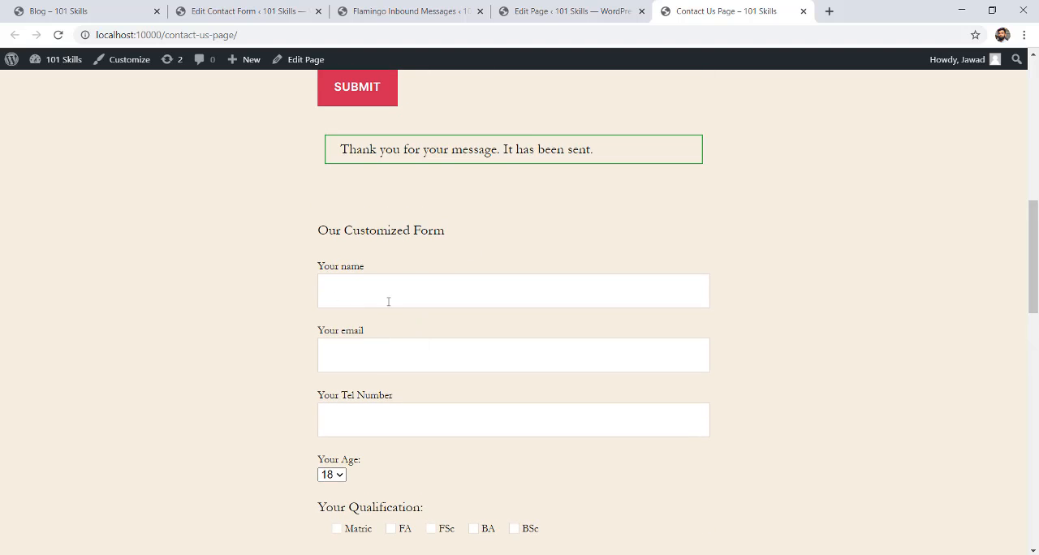
pyautogui.moveTo(1035, 304); pyautogui.dragTo(1032, 272)
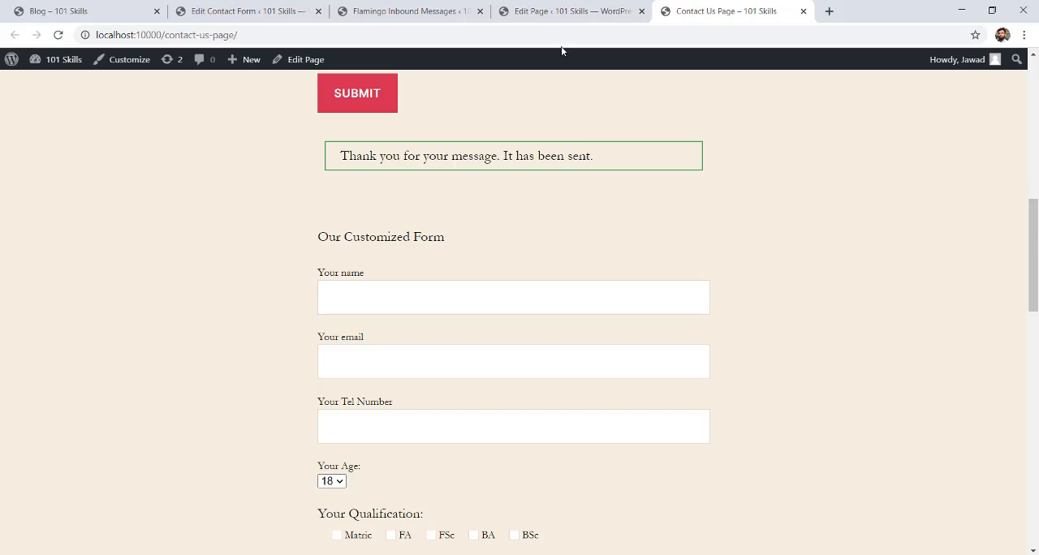
# Return to the customized form's message in Flamingo, look it over, and open the WordPress dashboard.
pyautogui.click(366, 11)
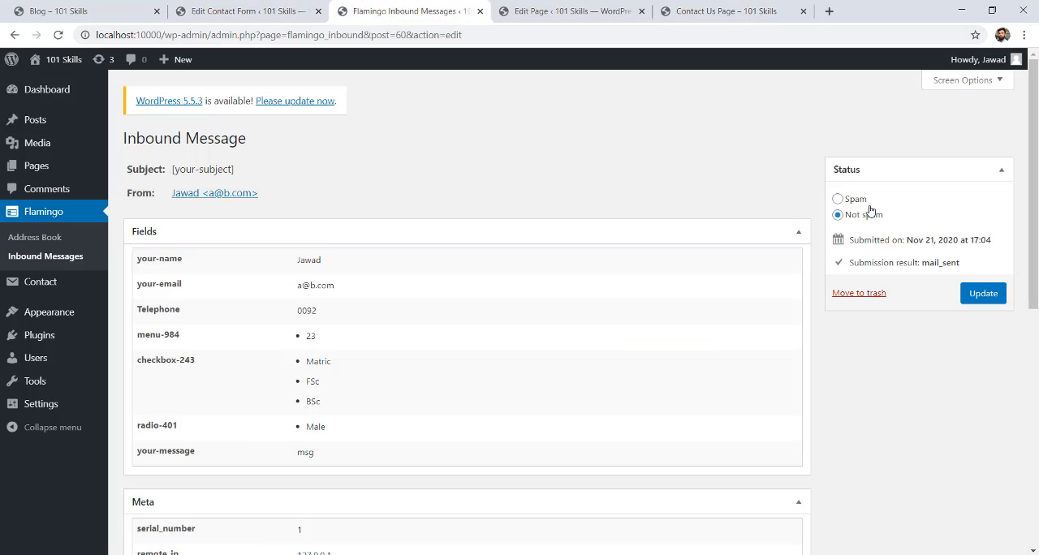
pyautogui.moveTo(1038, 156); pyautogui.dragTo(1026, 132)
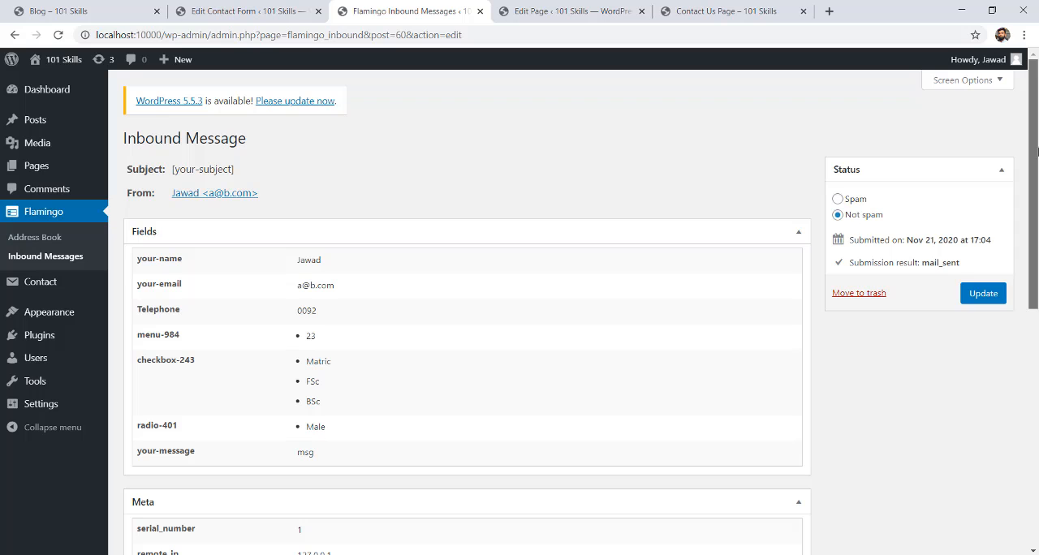
pyautogui.click(34, 89)
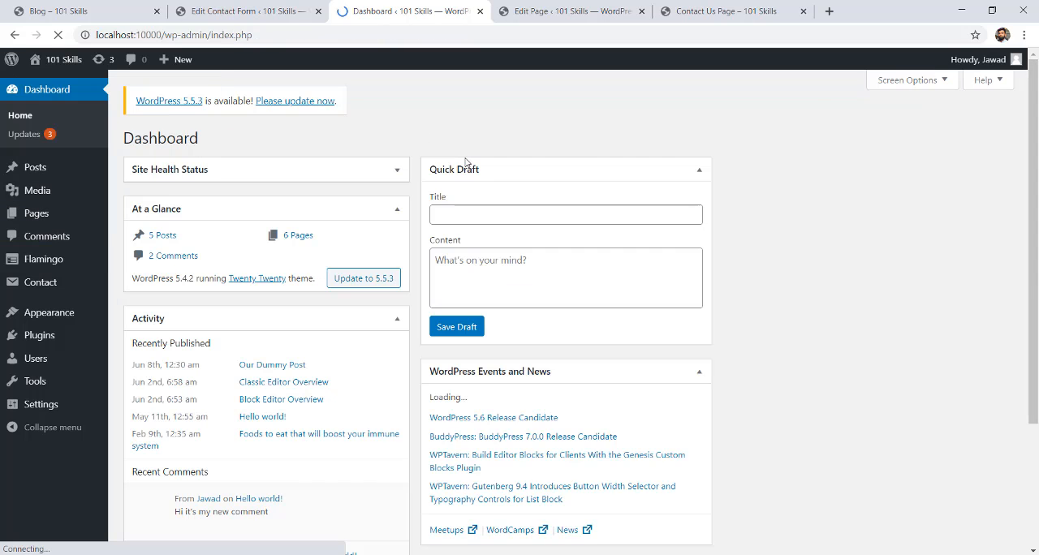